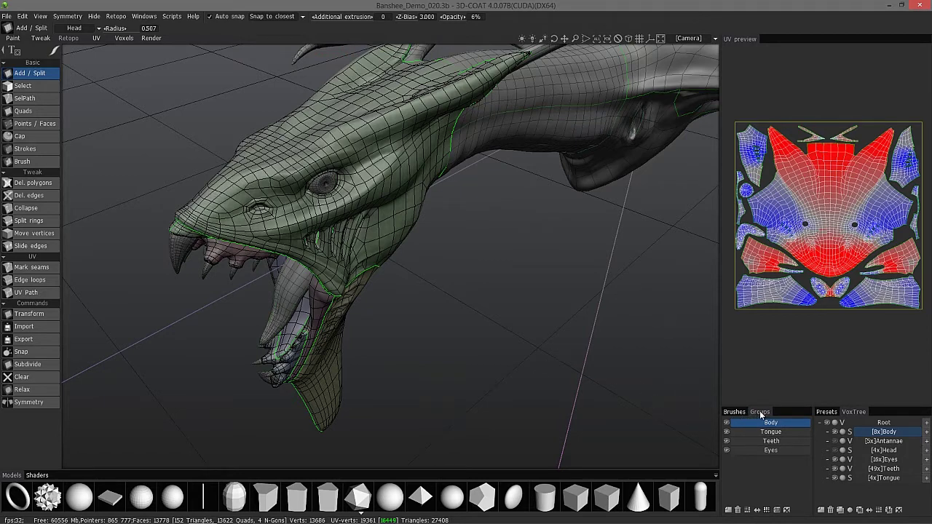
# Hide the Body, Tongue, Teeth and Eyes retopo groups and add a new empty retopo group.
pyautogui.click(726, 423)
pyautogui.click(726, 432)
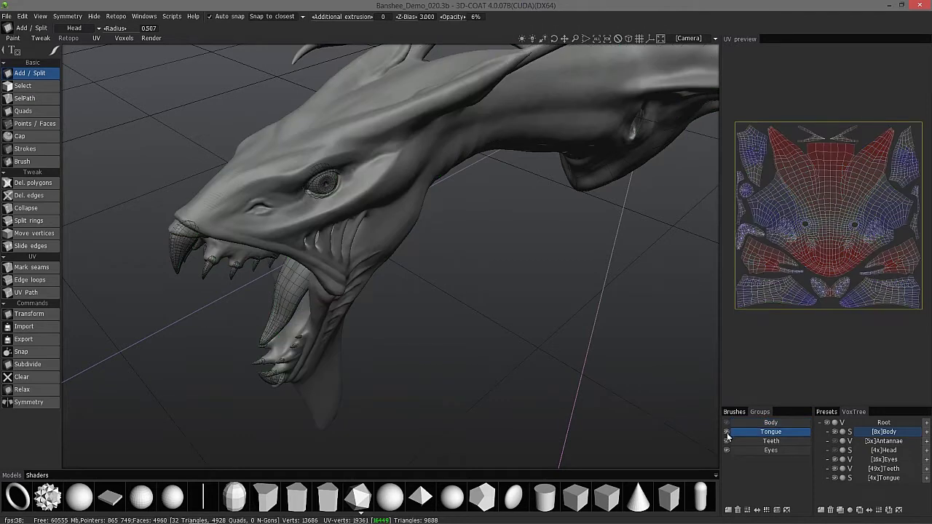
pyautogui.click(725, 441)
pyautogui.click(726, 451)
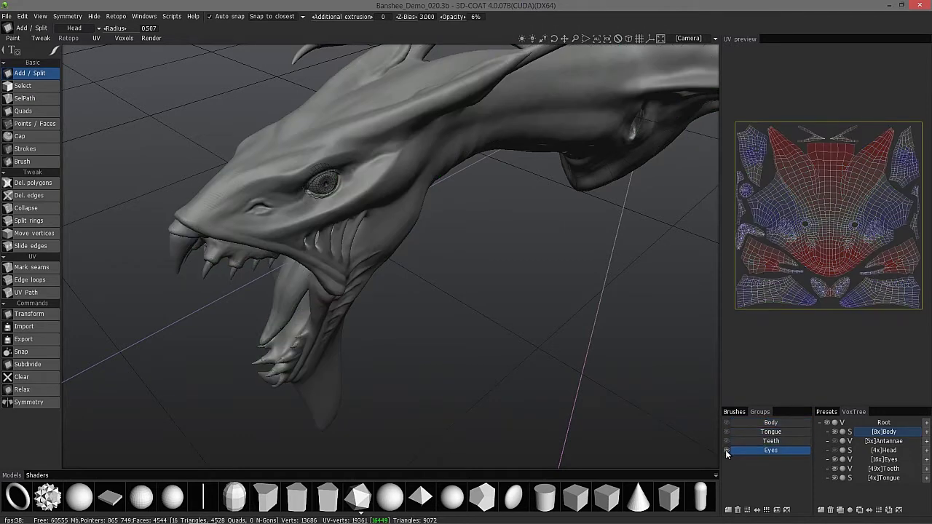
pyautogui.click(729, 511)
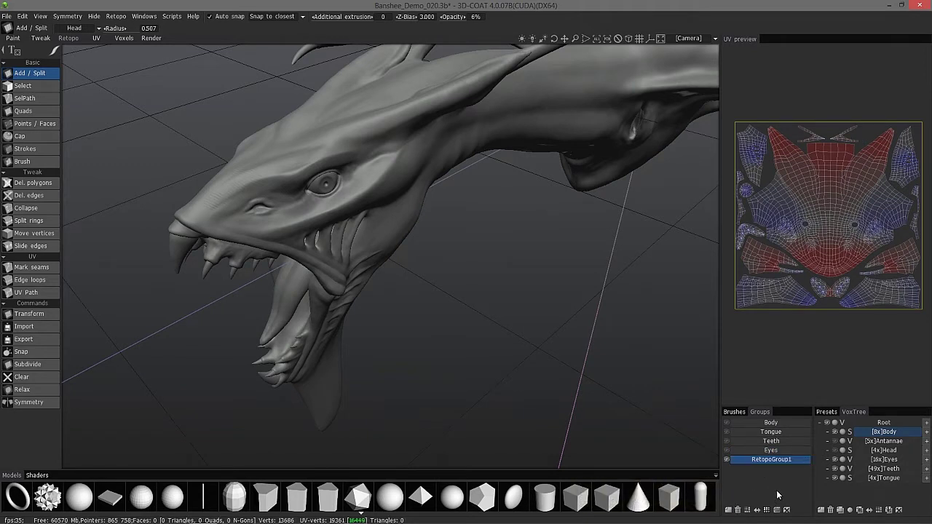
# Hide the Eyes, Teeth and Tongue voxel layers so only Body shows, keeping the new retopo group current.
pyautogui.click(834, 459)
pyautogui.click(834, 469)
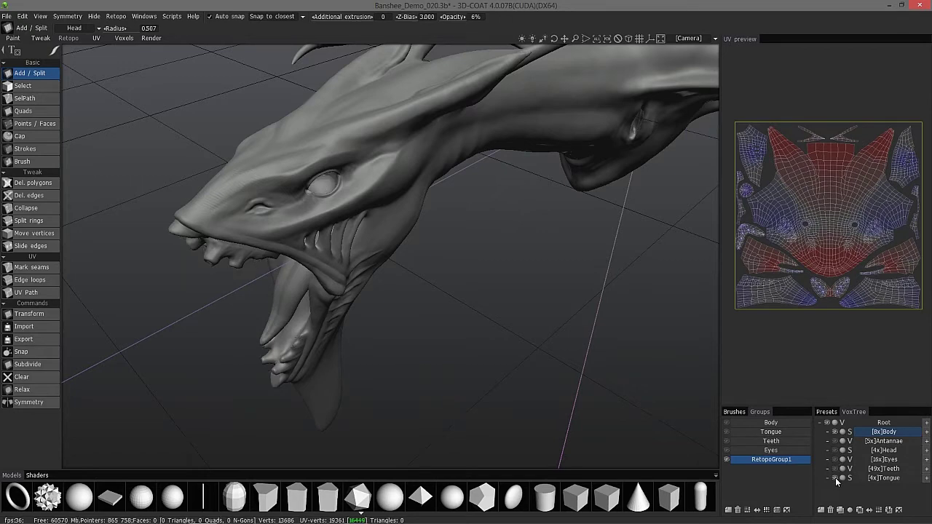
pyautogui.click(834, 478)
pyautogui.moveTo(363, 233)
pyautogui.mouseDown(button='middle')
pyautogui.moveTo(378, 251)
pyautogui.moveTo(428, 240)
pyautogui.moveTo(416, 247)
pyautogui.moveTo(488, 278)
pyautogui.moveTo(726, 437)
pyautogui.mouseUp(button='middle')
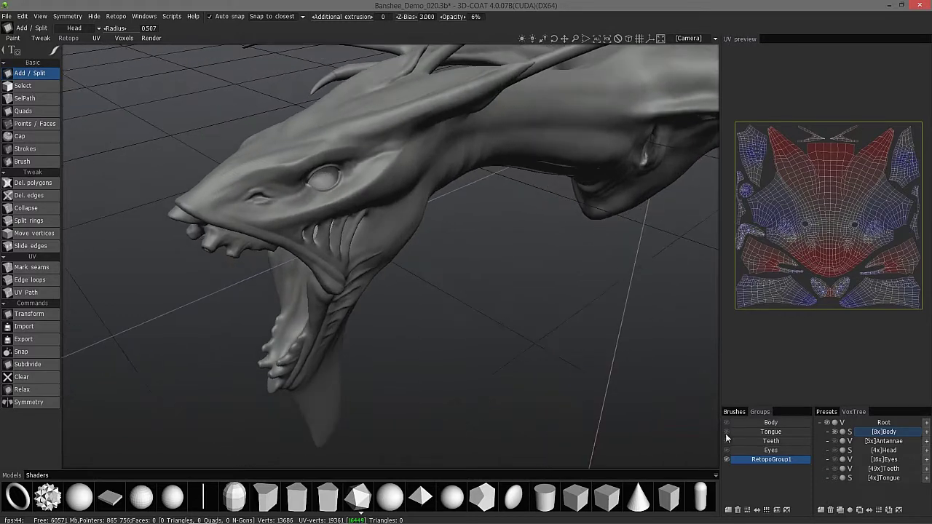
pyautogui.click(750, 460)
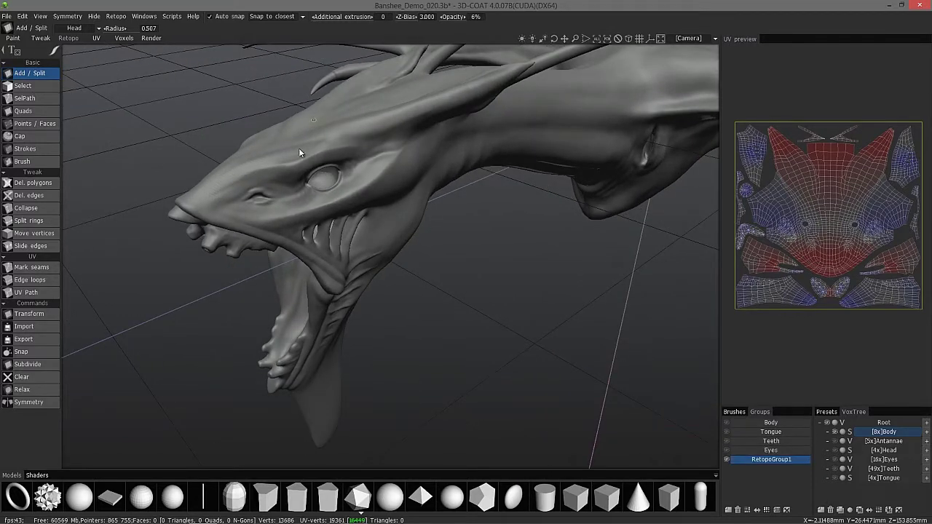
# Enable symmetry across the X axis for the creature's retopology.
pyautogui.moveTo(298, 148); pyautogui.dragTo(365, 249, button='middle')
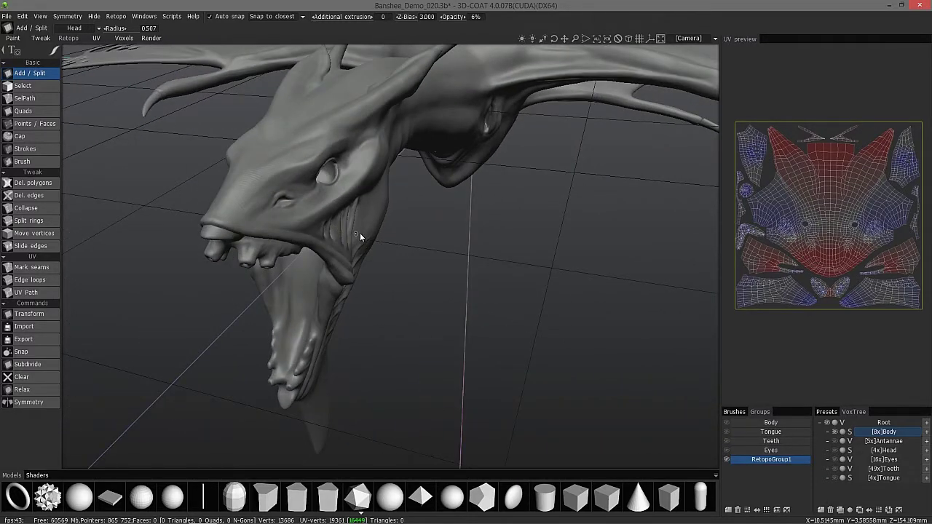
pyautogui.press('s')
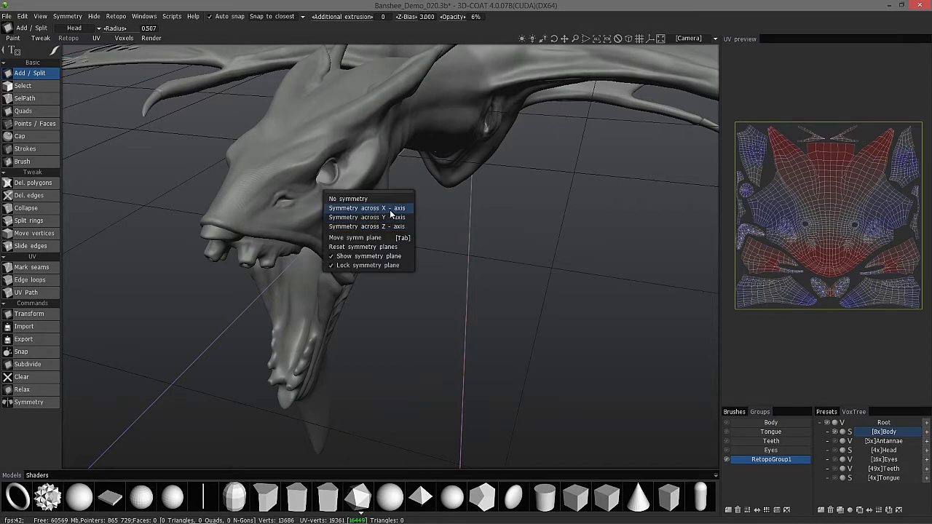
pyautogui.click(393, 209)
pyautogui.moveTo(572, 287); pyautogui.dragTo(200, 102)
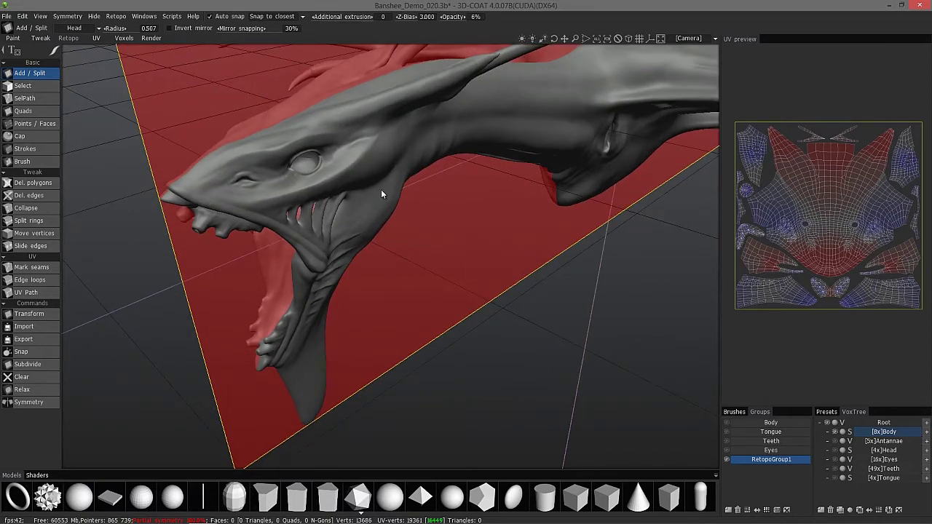
# Hide the symmetry plane display, show it again, and view the plane across the whole creature.
pyautogui.press('s')
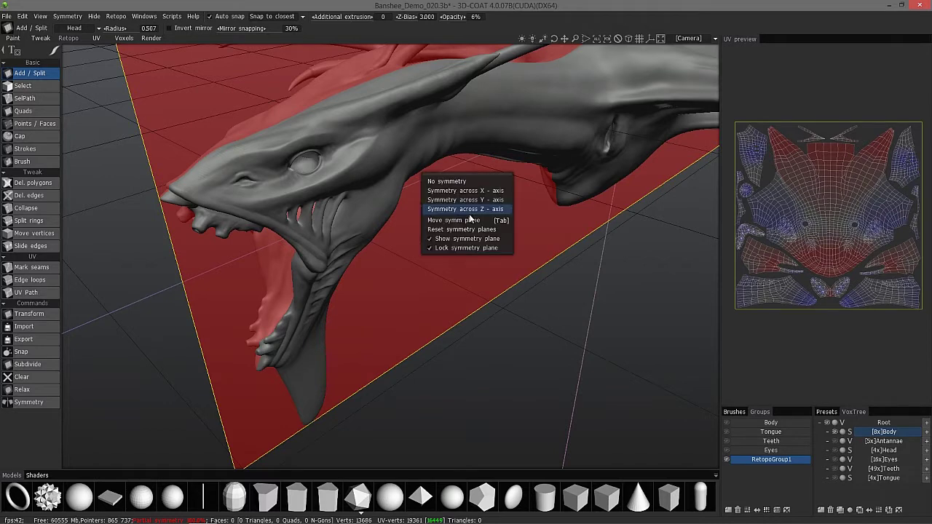
pyautogui.click(444, 238)
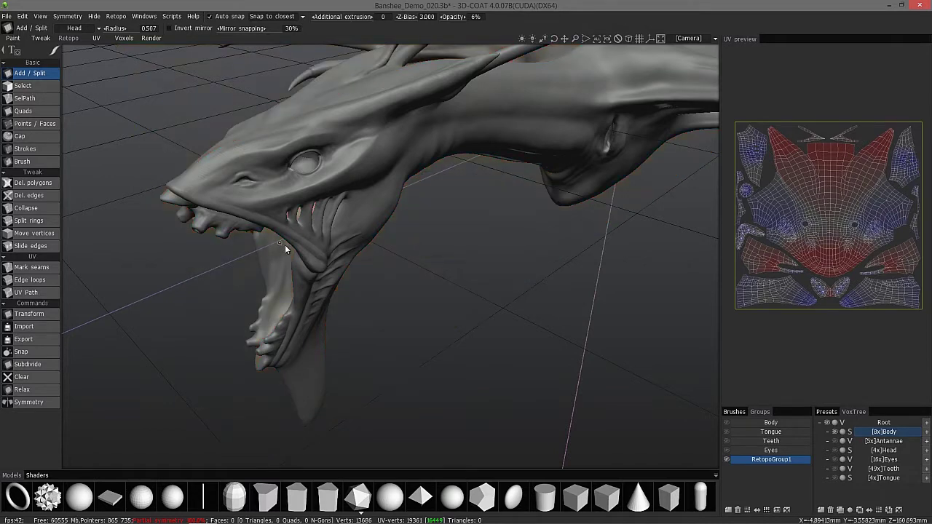
pyautogui.press('s')
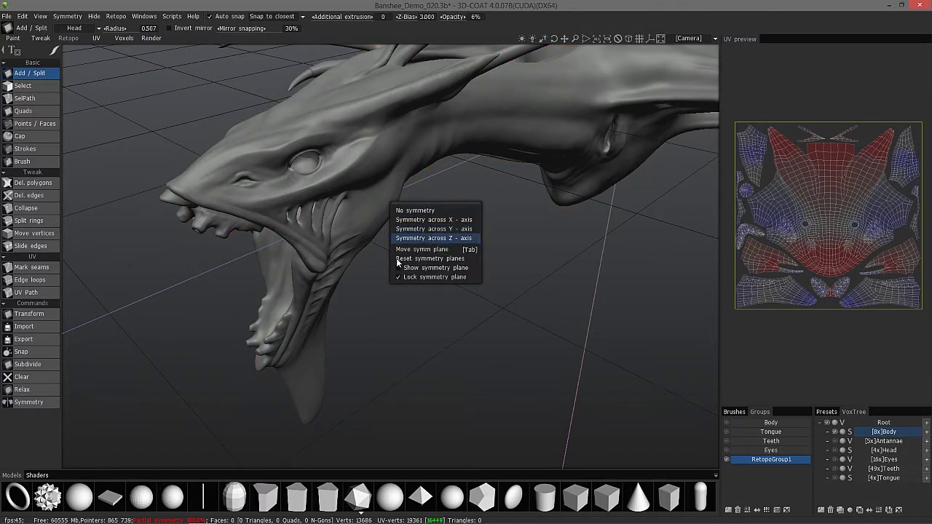
pyautogui.click(436, 268)
pyautogui.moveTo(535, 206); pyautogui.dragTo(447, 236, button='middle')
pyautogui.keyDown('alt'); pyautogui.moveTo(447, 235); pyautogui.dragTo(447, 154, button='right'); pyautogui.keyUp('alt')
pyautogui.keyDown('alt'); pyautogui.moveTo(447, 153); pyautogui.dragTo(374, 232); pyautogui.keyUp('alt')
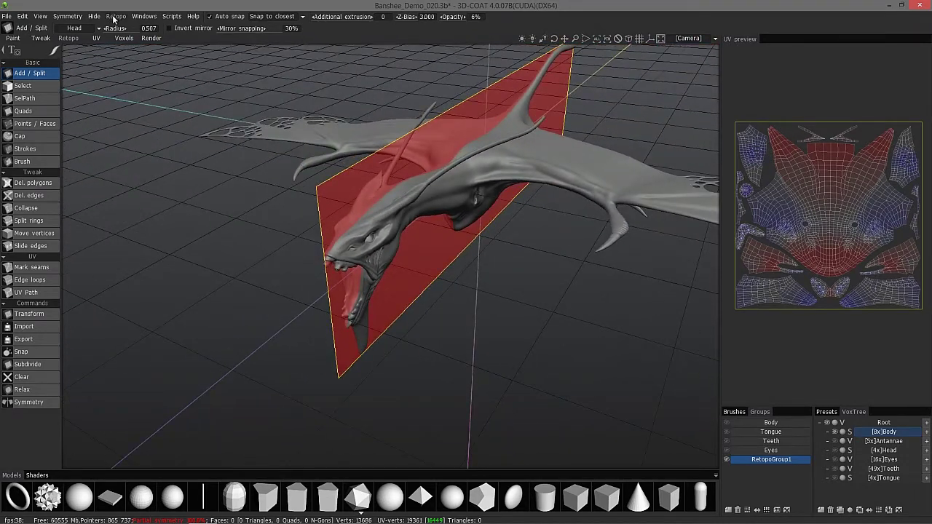
# Draw a single four-point quad with Add / Split on the forehead beside the eye, on the unshaded side of the symmetry plane.
pyautogui.click(116, 17)
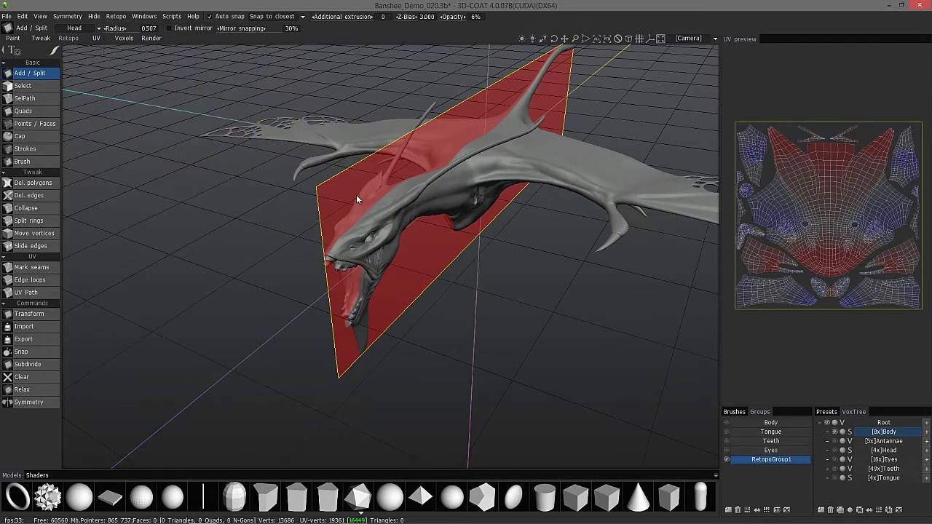
pyautogui.keyDown('alt'); pyautogui.moveTo(358, 199); pyautogui.dragTo(216, 176); pyautogui.keyUp('alt')
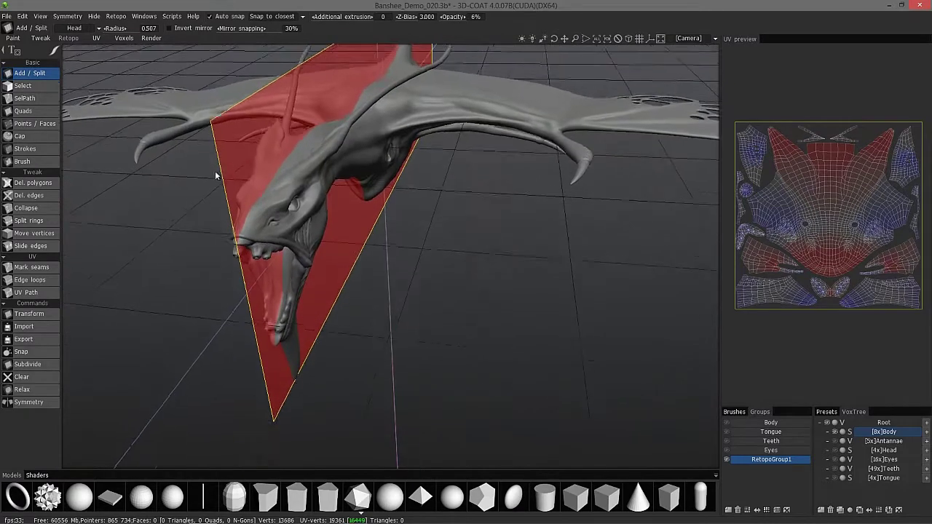
pyautogui.keyDown('alt'); pyautogui.moveTo(216, 175); pyautogui.dragTo(676, 437, button='right'); pyautogui.keyUp('alt')
pyautogui.keyDown('alt'); pyautogui.moveTo(676, 437); pyautogui.dragTo(604, 288); pyautogui.keyUp('alt')
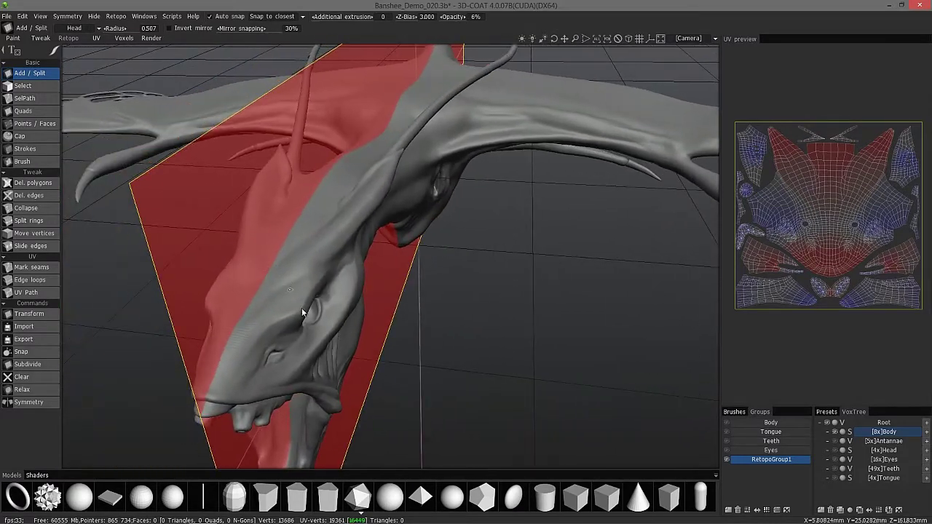
pyautogui.click(305, 287)
pyautogui.click(296, 308)
pyautogui.click(278, 293)
pyautogui.click(305, 288)
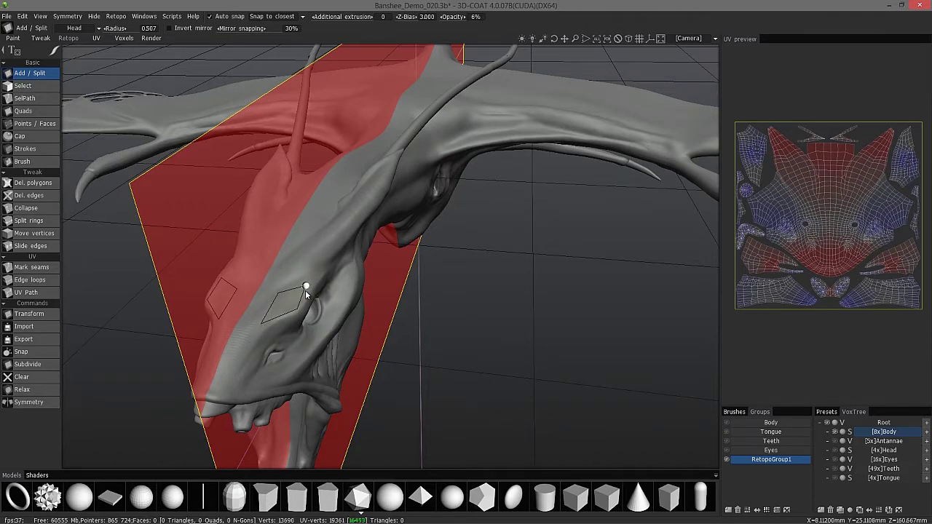
# Turn off Virtual mirror mode and inspect both sides of the head around the first quad.
pyautogui.keyDown('alt'); pyautogui.moveTo(298, 310); pyautogui.dragTo(203, 303); pyautogui.keyUp('alt')
pyautogui.moveTo(203, 300); pyautogui.dragTo(216, 297, button='middle')
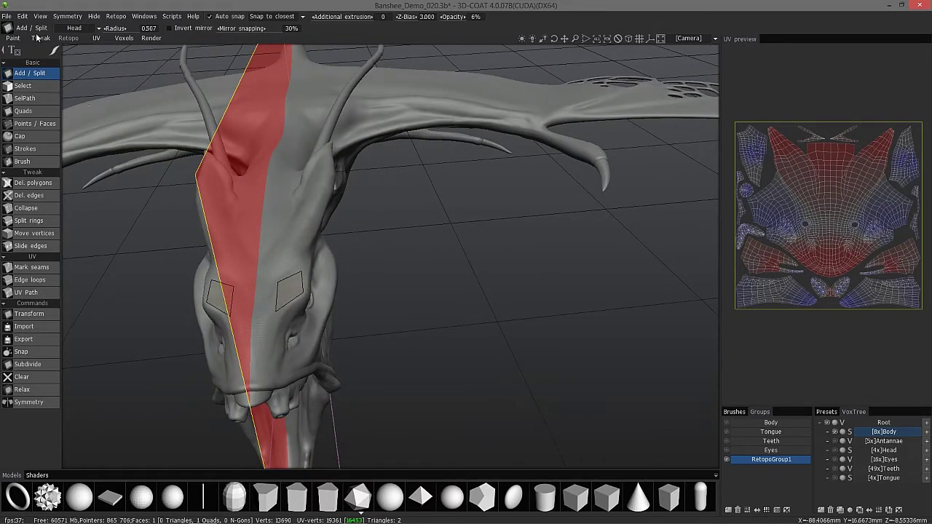
pyautogui.click(115, 16)
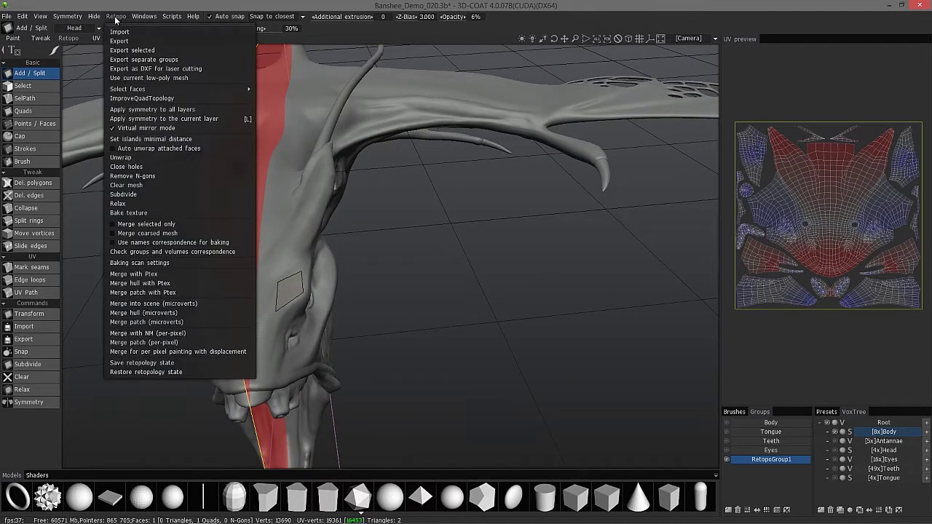
pyautogui.click(123, 129)
pyautogui.moveTo(203, 289); pyautogui.dragTo(326, 236, button='middle')
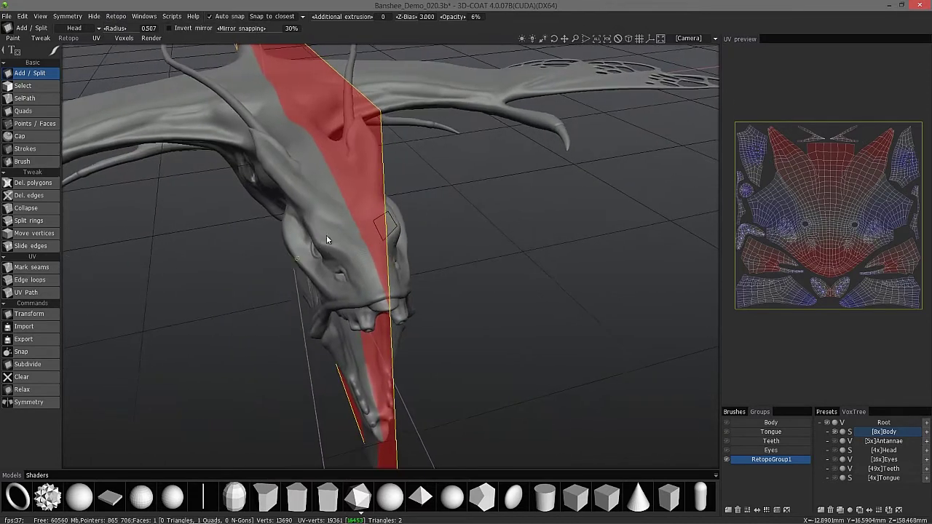
pyautogui.moveTo(326, 235); pyautogui.dragTo(328, 237)
pyautogui.moveTo(243, 290); pyautogui.dragTo(248, 286)
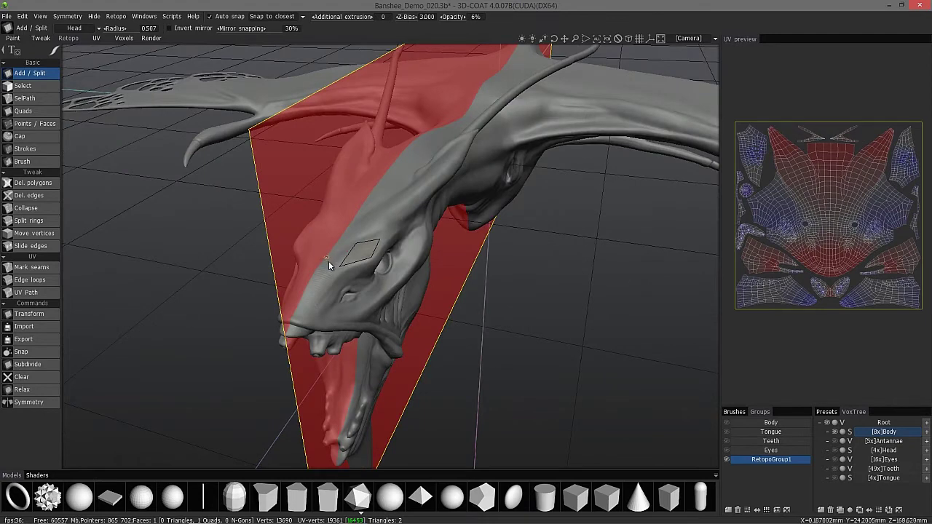
pyautogui.moveTo(243, 100); pyautogui.dragTo(259, 74, button='middle')
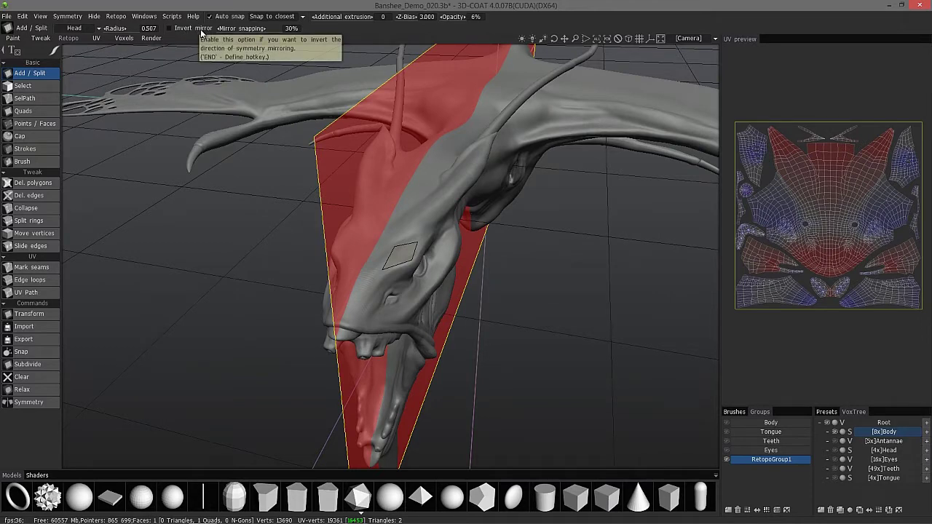
# Draw a second quad behind the first one on the forehead with Virtual mirror mode off.
pyautogui.moveTo(396, 209); pyautogui.dragTo(552, 103, button='middle')
pyautogui.scroll(-2, 424, 224)
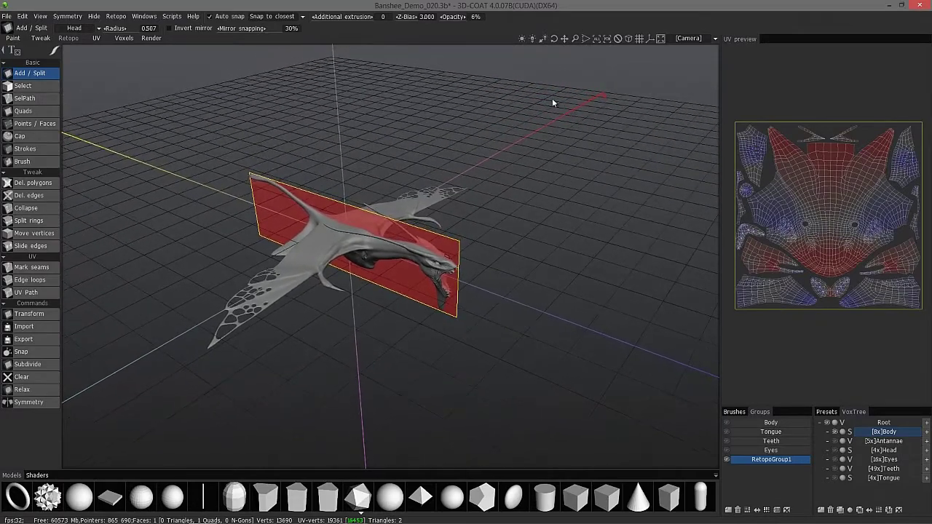
pyautogui.moveTo(518, 280); pyautogui.dragTo(174, 33, button='middle')
pyautogui.scroll(5, 363, 330)
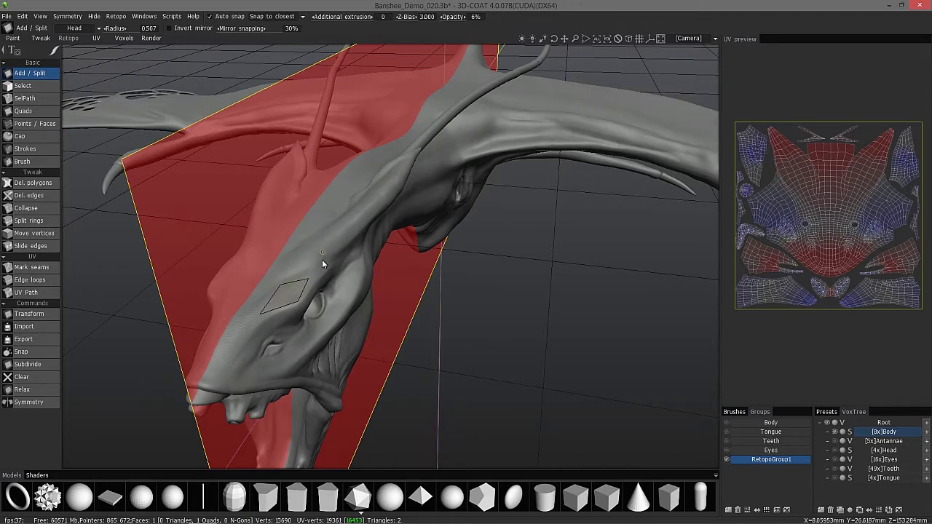
pyautogui.keyDown('alt'); pyautogui.moveTo(307, 237); pyautogui.dragTo(319, 265); pyautogui.keyUp('alt')
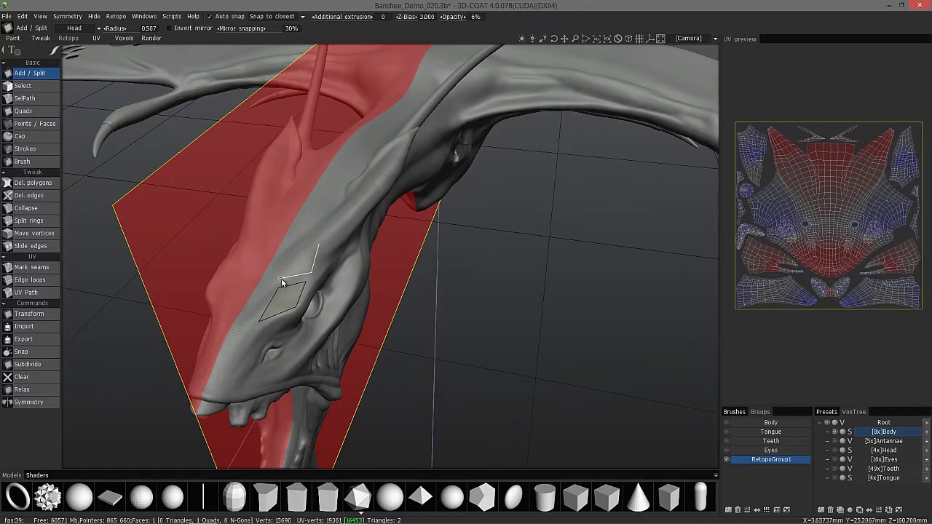
pyautogui.click(319, 247)
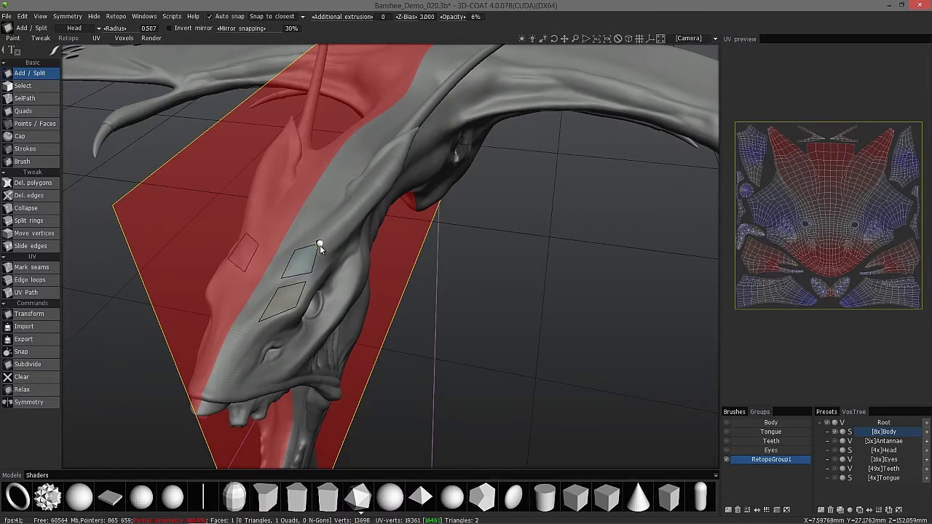
# Turn Virtual mirror mode back on and undo the second forehead quad.
pyautogui.click(117, 16)
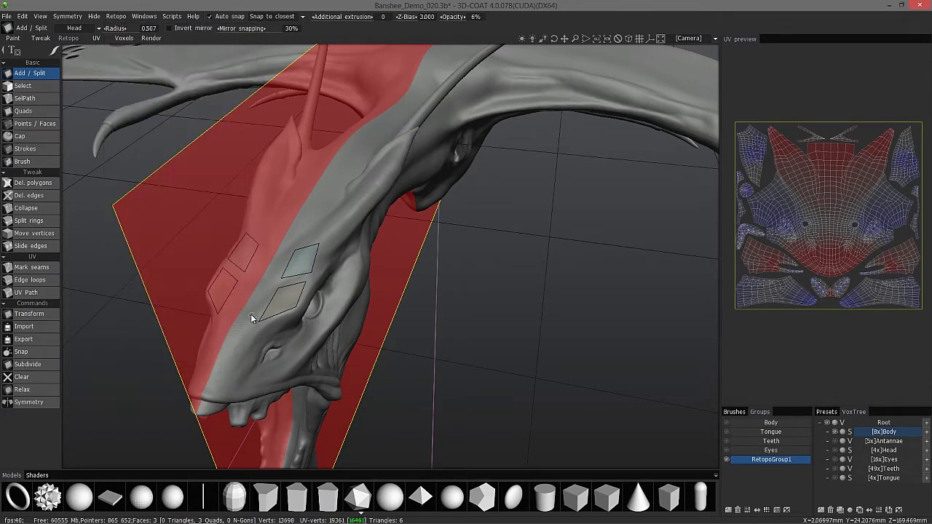
pyautogui.hotkey('ctrl', 'z')
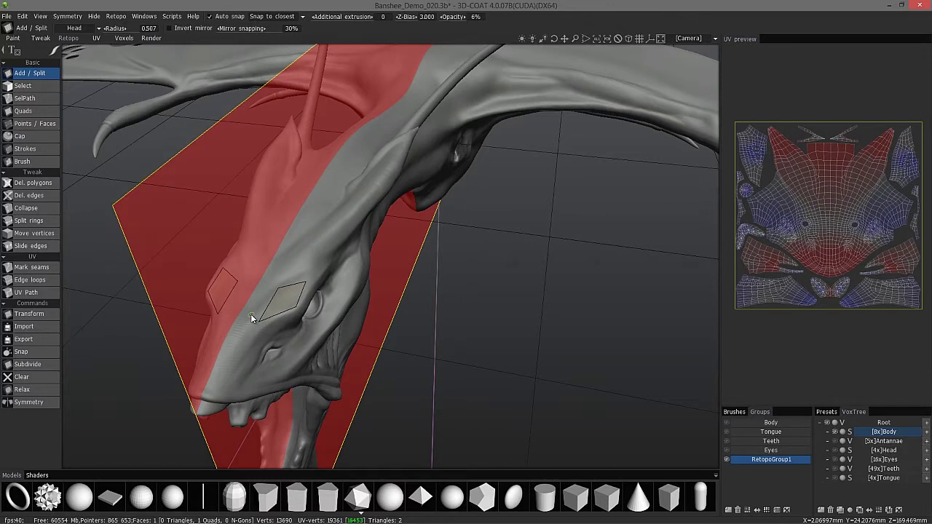
# Draw a four-point quad behind the first one on the forehead with Virtual mirror mode on.
pyautogui.click(315, 245)
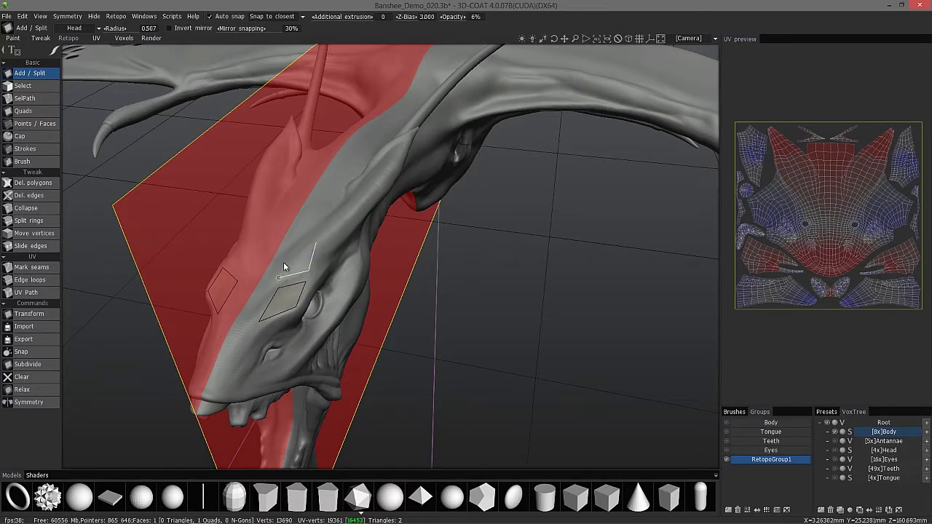
pyautogui.click(316, 246)
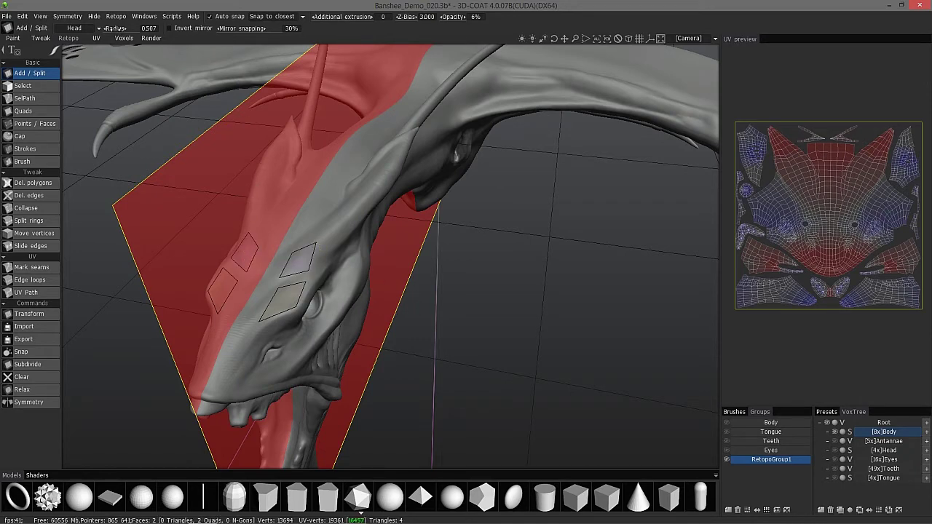
# Turn Virtual mirror mode off and back on to compare the display of the two quads on the head.
pyautogui.click(115, 16)
pyautogui.click(122, 130)
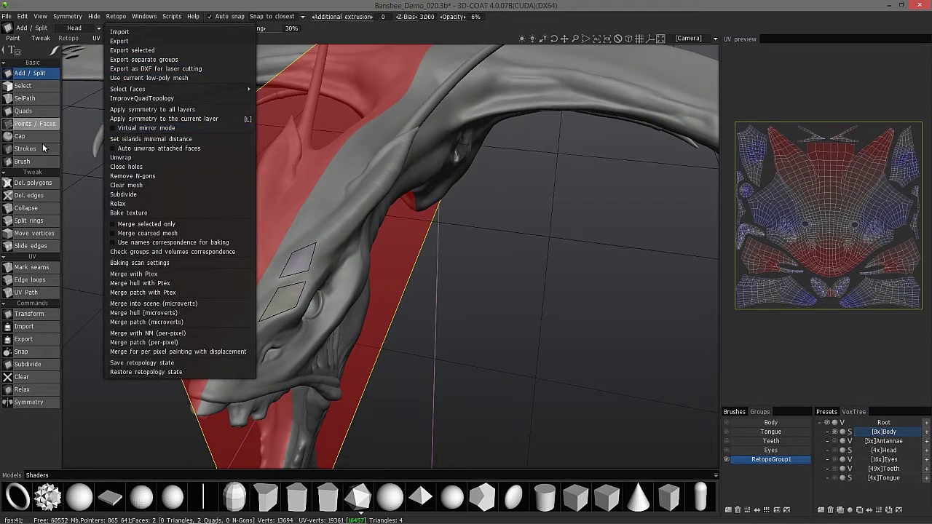
pyautogui.moveTo(151, 280); pyautogui.dragTo(367, 204)
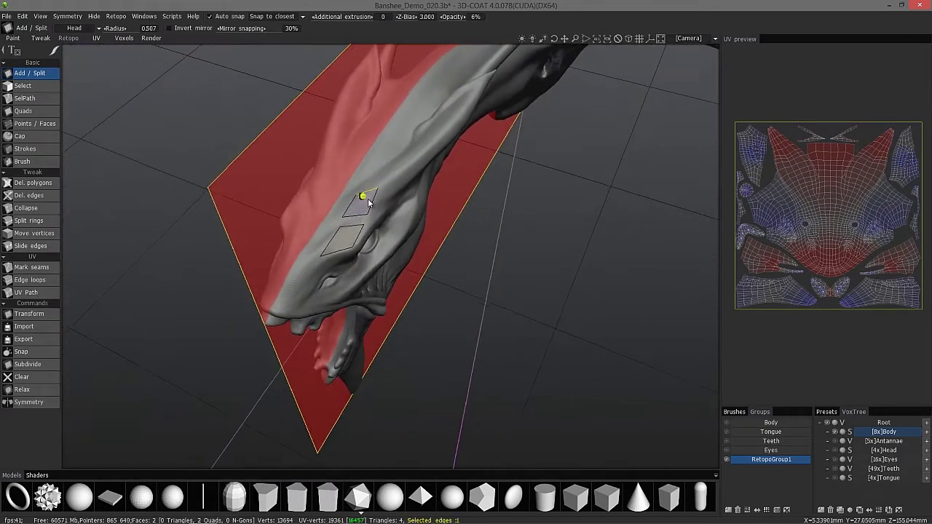
pyautogui.click(353, 248)
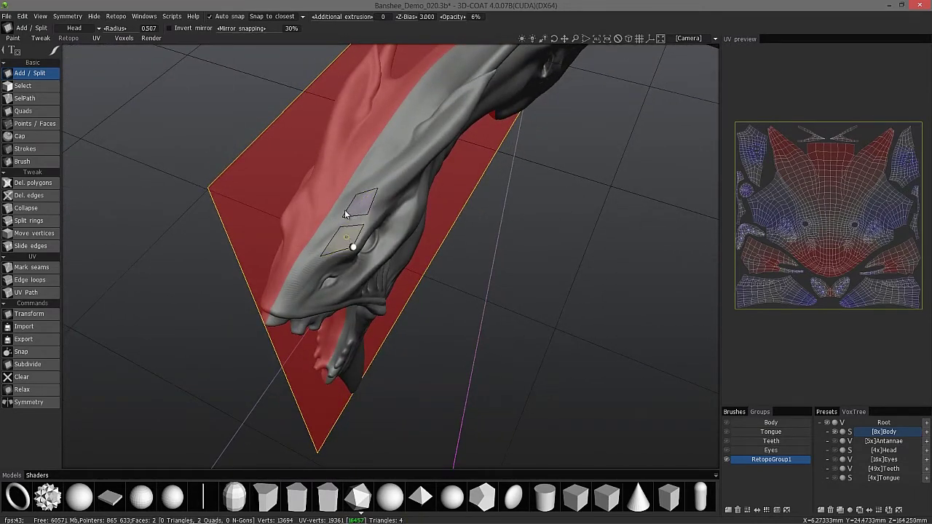
pyautogui.click(116, 16)
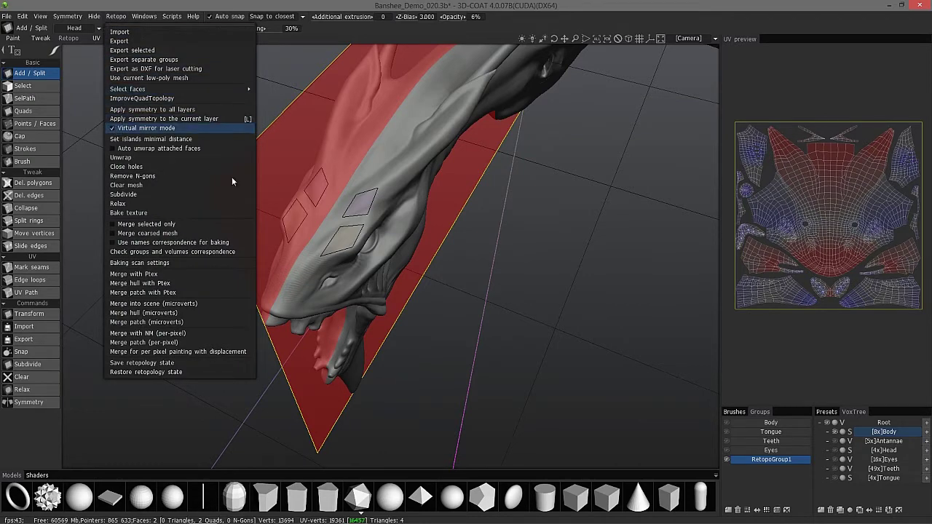
pyautogui.click(123, 128)
pyautogui.moveTo(443, 323); pyautogui.dragTo(487, 311)
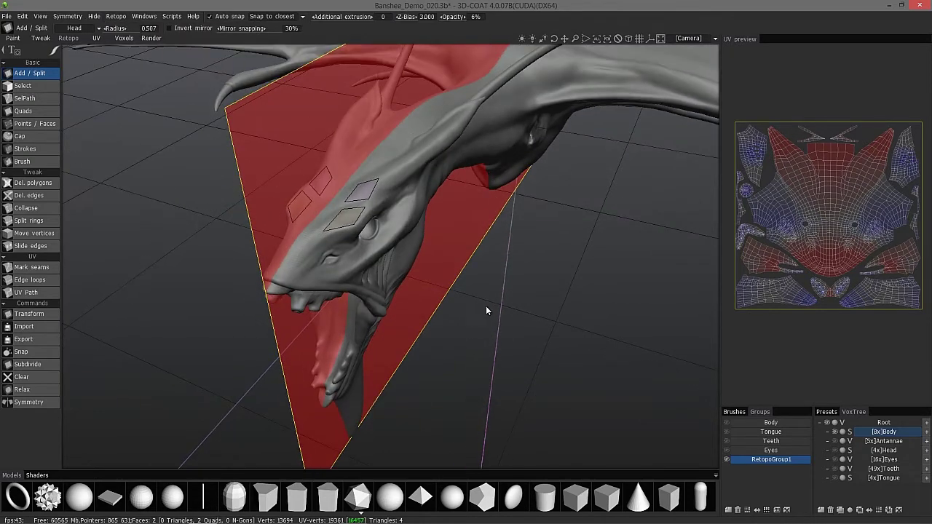
# Draw a four-point quad behind the existing two, on the opposite side of the symmetry plane, with Virtual mirror mode on.
pyautogui.moveTo(421, 184); pyautogui.dragTo(204, 131, button='middle')
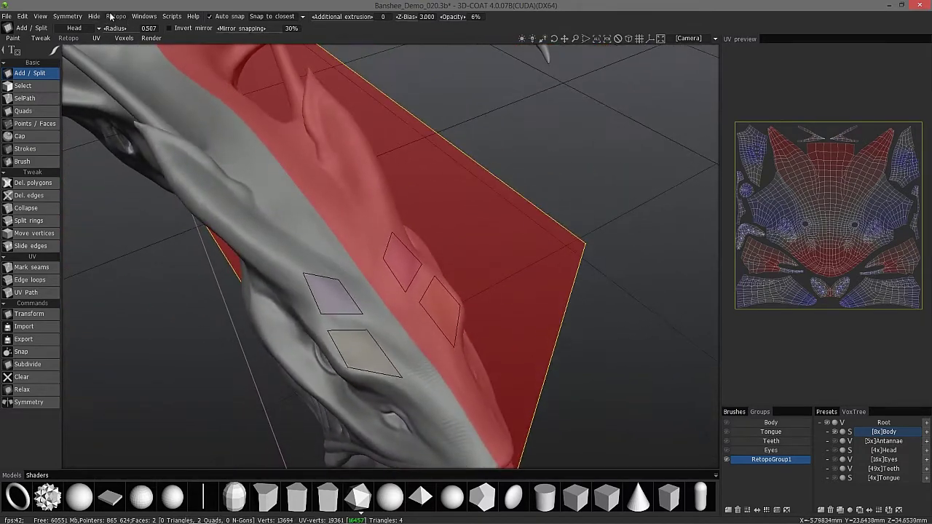
pyautogui.click(116, 16)
pyautogui.moveTo(369, 279); pyautogui.dragTo(304, 216, button='middle')
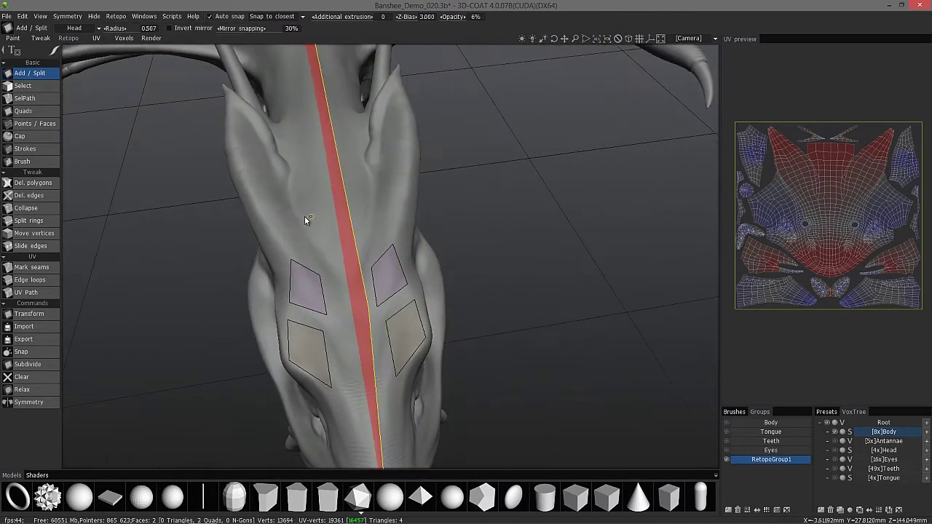
pyautogui.click(321, 256)
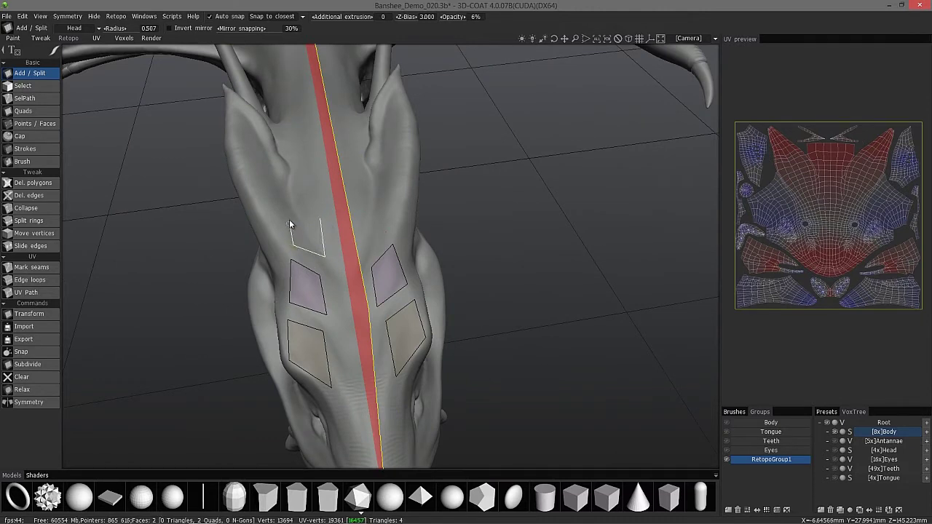
pyautogui.click(289, 221)
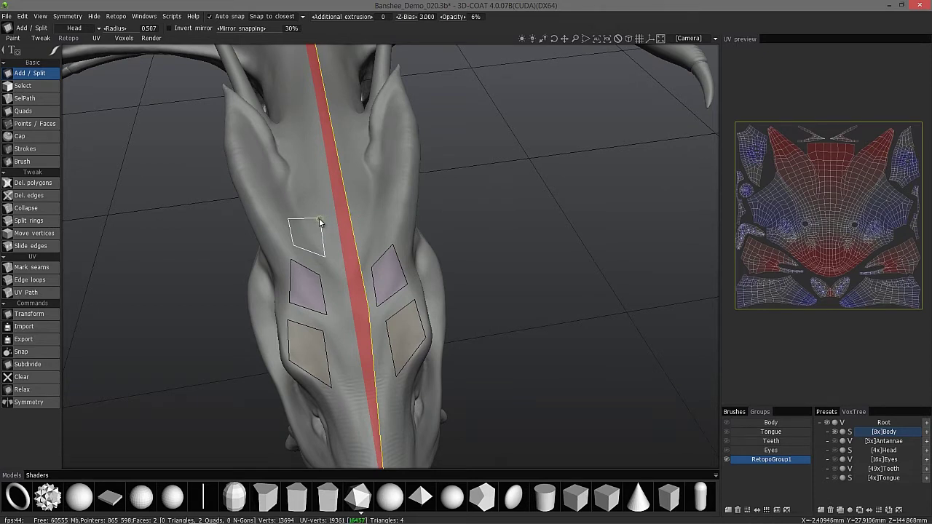
pyautogui.keyDown('alt'); pyautogui.moveTo(317, 191); pyautogui.dragTo(310, 229); pyautogui.keyUp('alt')
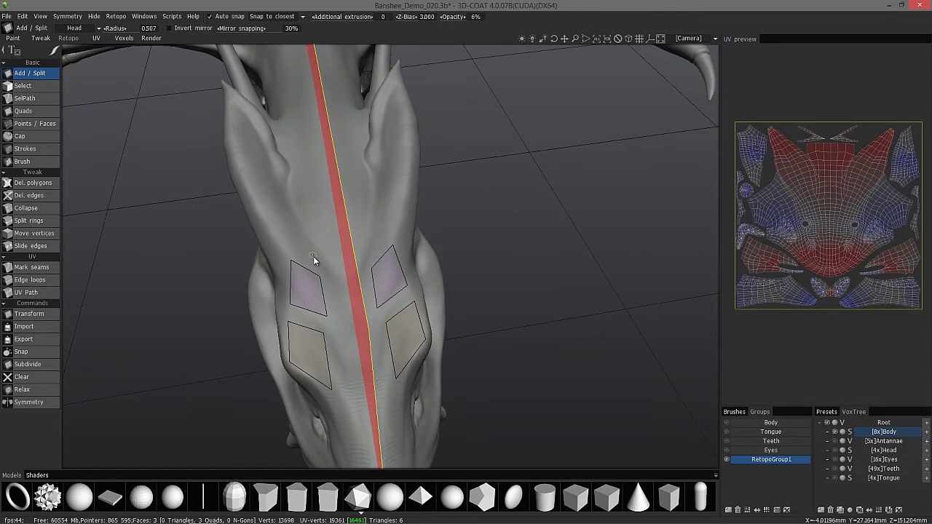
pyautogui.click(316, 251)
# Preview the new quad with Invert mirror on, undo the quad, and turn Invert mirror back off.
pyautogui.click(168, 29)
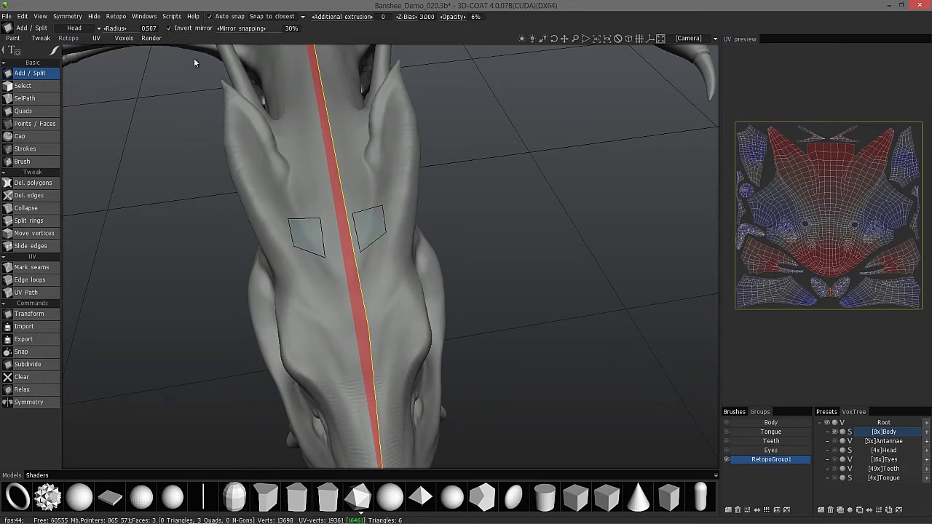
pyautogui.hotkey('ctrl', 'z')
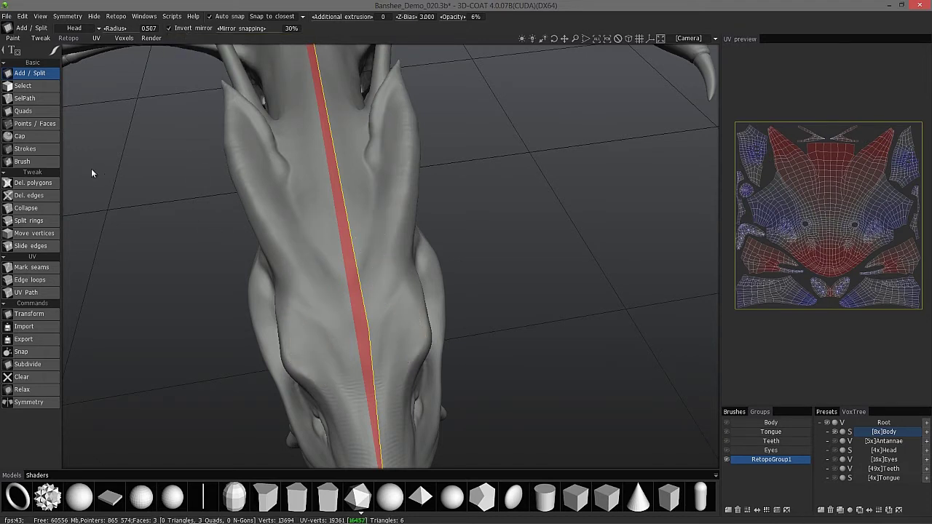
pyautogui.click(169, 29)
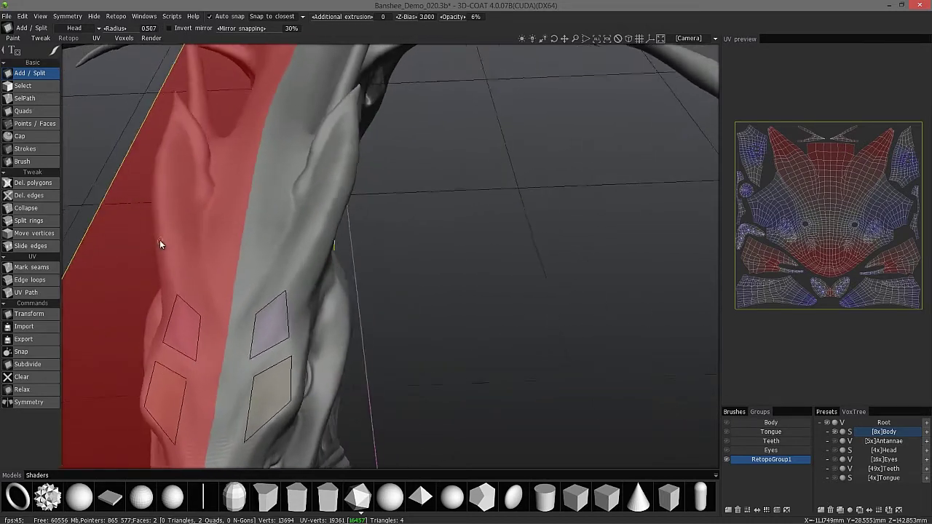
# Select all faces of RetopoGroup1 to check which of the mirrored quads on the head are real geometry.
pyautogui.keyDown('alt'); pyautogui.moveTo(160, 244); pyautogui.dragTo(162, 243); pyautogui.keyUp('alt')
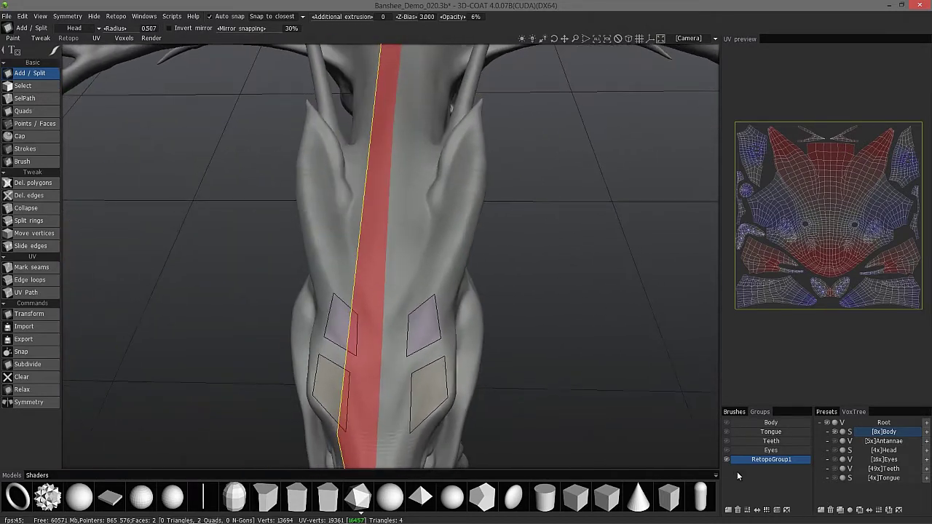
pyautogui.click(767, 512)
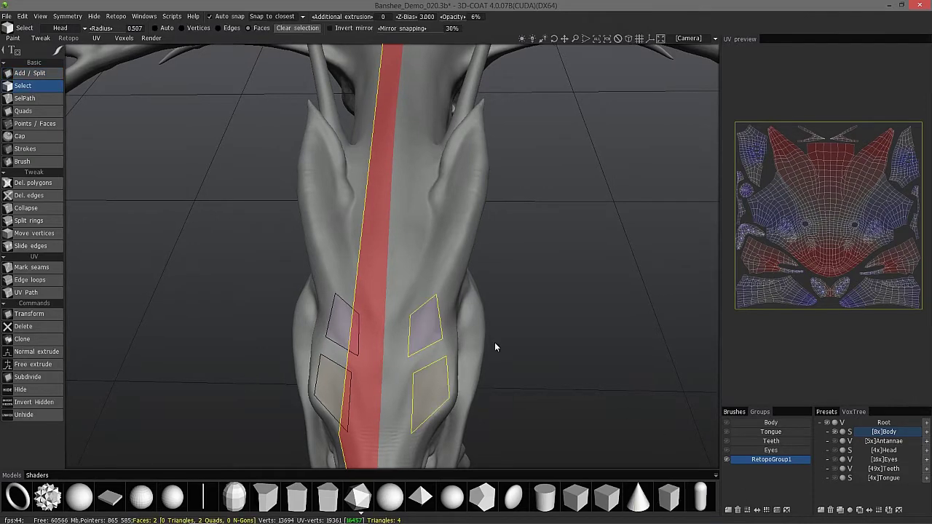
pyautogui.keyDown('alt'); pyautogui.moveTo(419, 325); pyautogui.dragTo(450, 344); pyautogui.keyUp('alt')
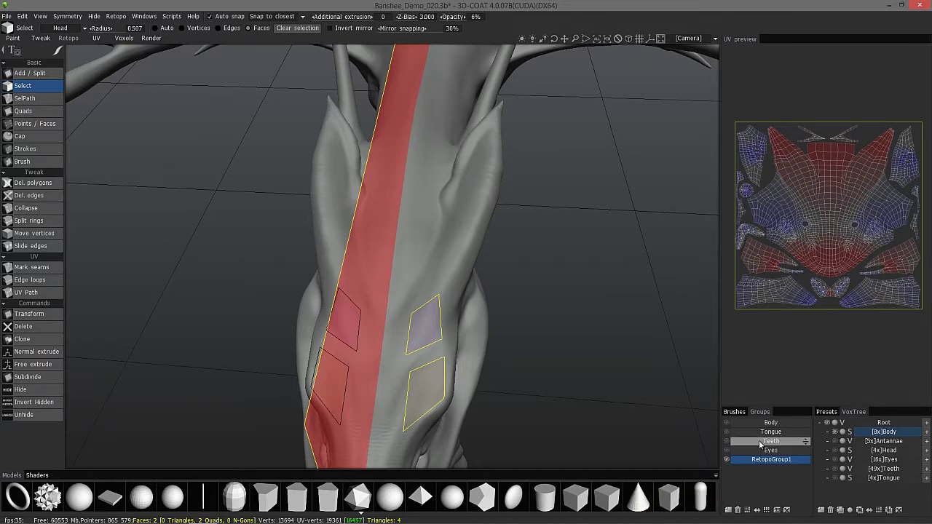
pyautogui.keyDown('alt'); pyautogui.moveTo(691, 353); pyautogui.dragTo(672, 327, button='right'); pyautogui.keyUp('alt')
pyautogui.keyDown('alt'); pyautogui.moveTo(672, 327); pyautogui.dragTo(663, 316); pyautogui.keyUp('alt')
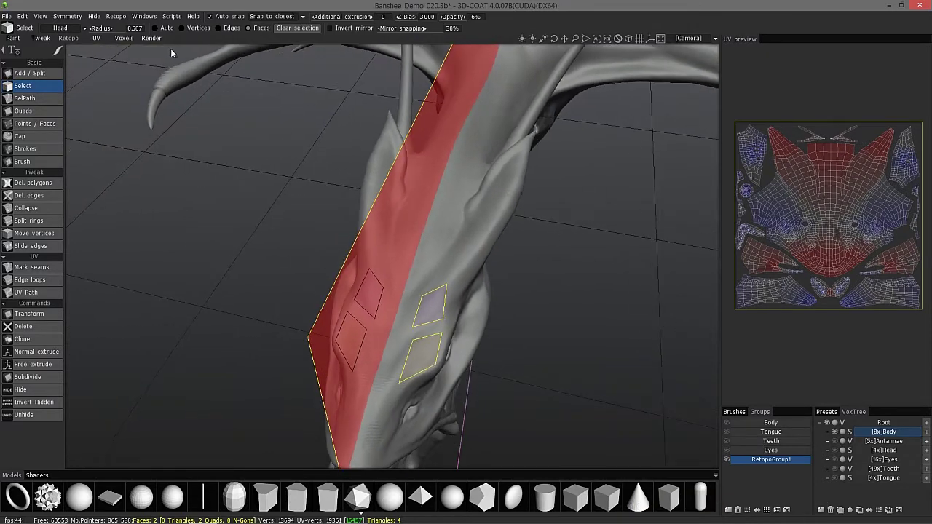
# Turn off Virtual mirror mode for the retopo mesh.
pyautogui.click(114, 16)
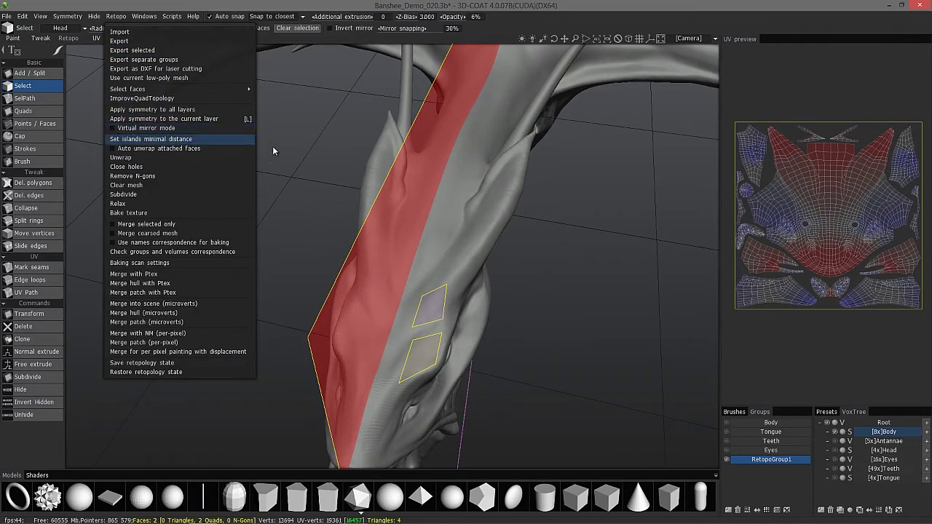
pyautogui.moveTo(299, 273); pyautogui.dragTo(415, 276)
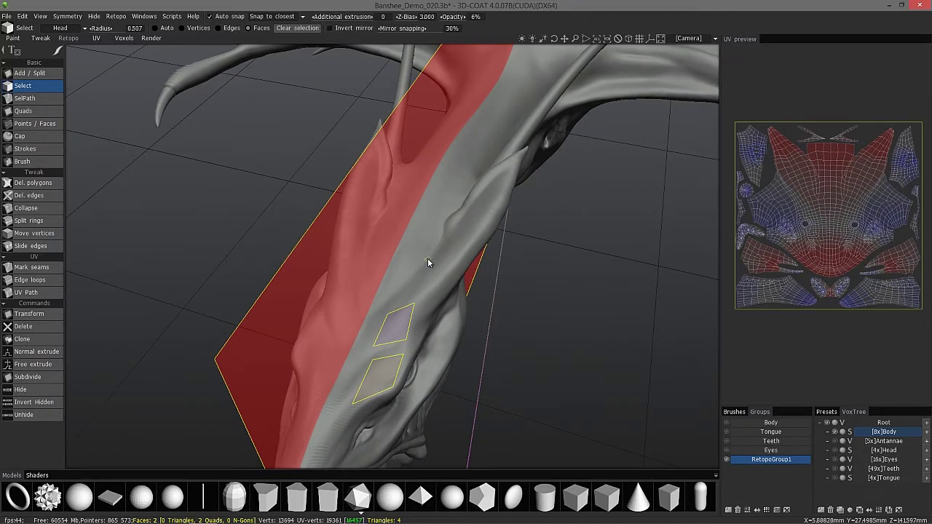
pyautogui.click(427, 257)
# With Add / Split, draw a four-point quad behind the two forehead quads with Virtual mirror mode off.
pyautogui.click(29, 73)
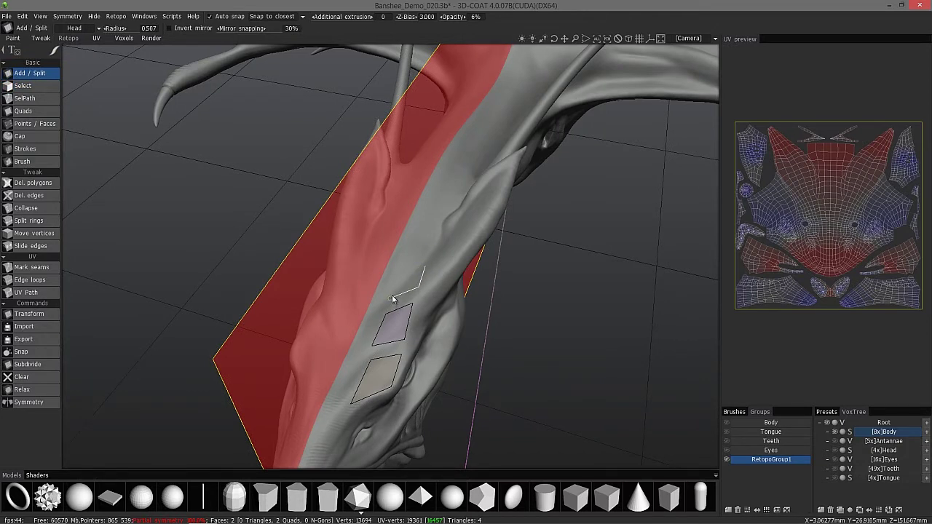
pyautogui.click(426, 269)
pyautogui.keyDown('alt'); pyautogui.moveTo(352, 272); pyautogui.dragTo(388, 276); pyautogui.keyUp('alt')
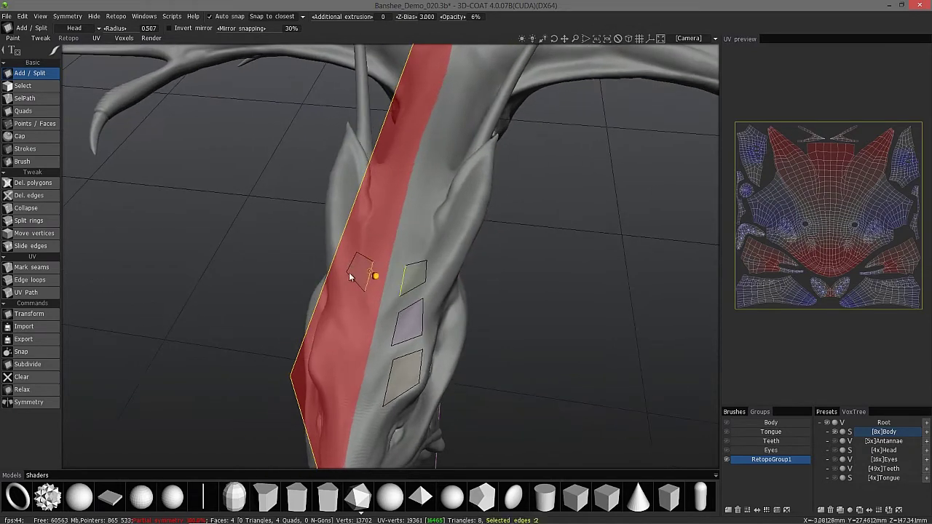
pyautogui.keyDown('alt'); pyautogui.moveTo(381, 360); pyautogui.dragTo(391, 370); pyautogui.keyUp('alt')
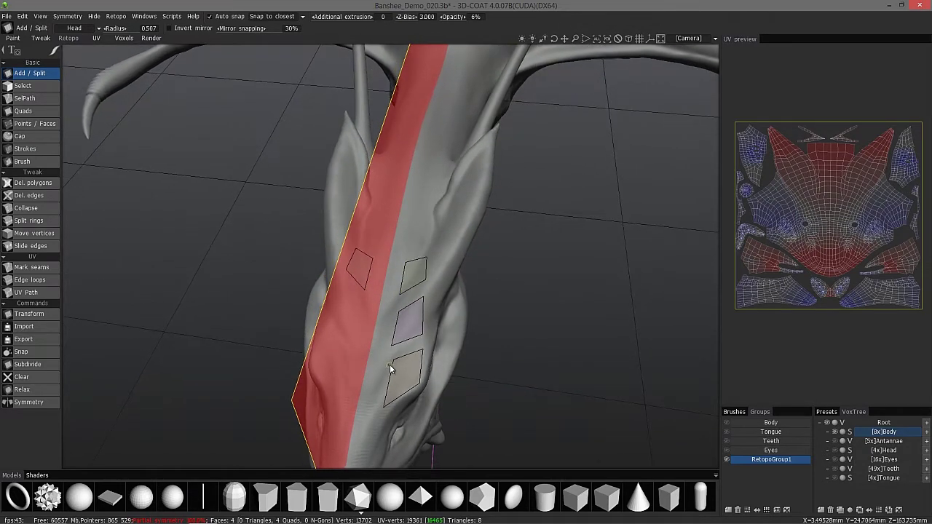
# Draw a four-point quad on the snout between the eyes, on the side of the symmetry plane opposite the forehead quads.
pyautogui.keyDown('alt'); pyautogui.moveTo(381, 276); pyautogui.dragTo(357, 246); pyautogui.keyUp('alt')
pyautogui.moveTo(358, 247); pyautogui.dragTo(363, 368, button='middle')
pyautogui.click(363, 366)
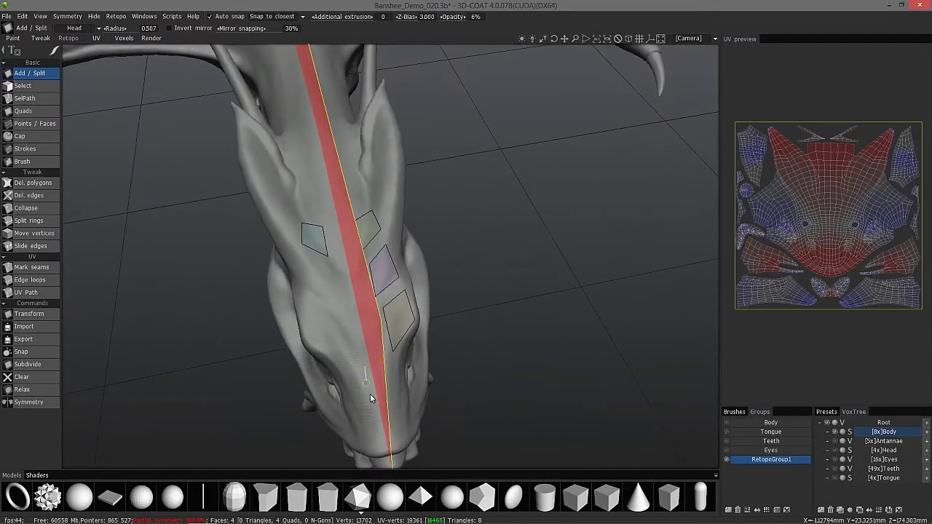
pyautogui.click(357, 399)
pyautogui.click(393, 417)
pyautogui.moveTo(393, 417); pyautogui.dragTo(326, 233, button='middle')
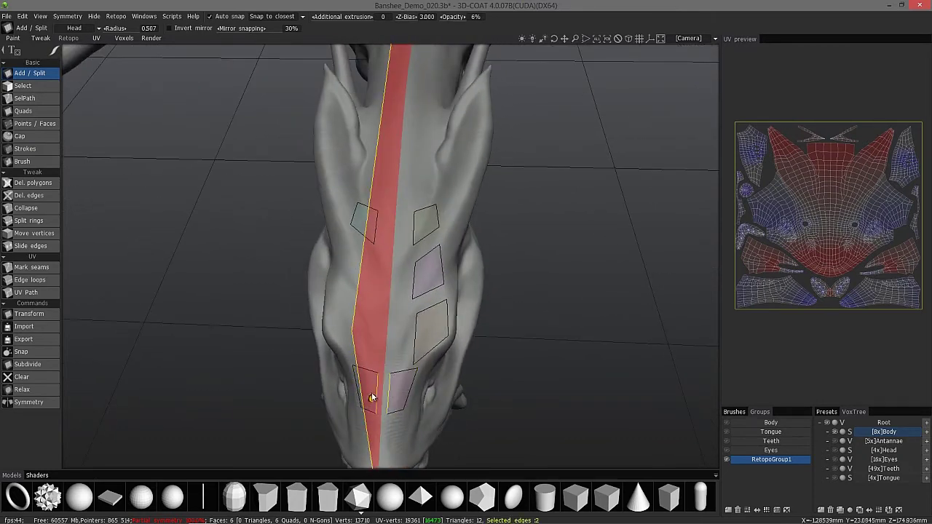
# Turn symmetry off to view the quads without the mirror plane, then restore symmetry across the X axis.
pyautogui.moveTo(398, 392); pyautogui.dragTo(400, 392, button='middle')
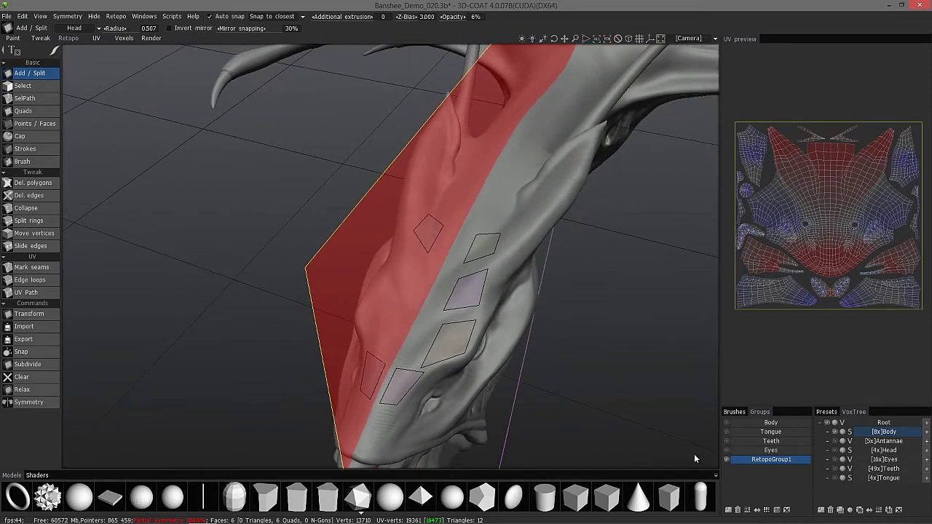
pyautogui.press('s')
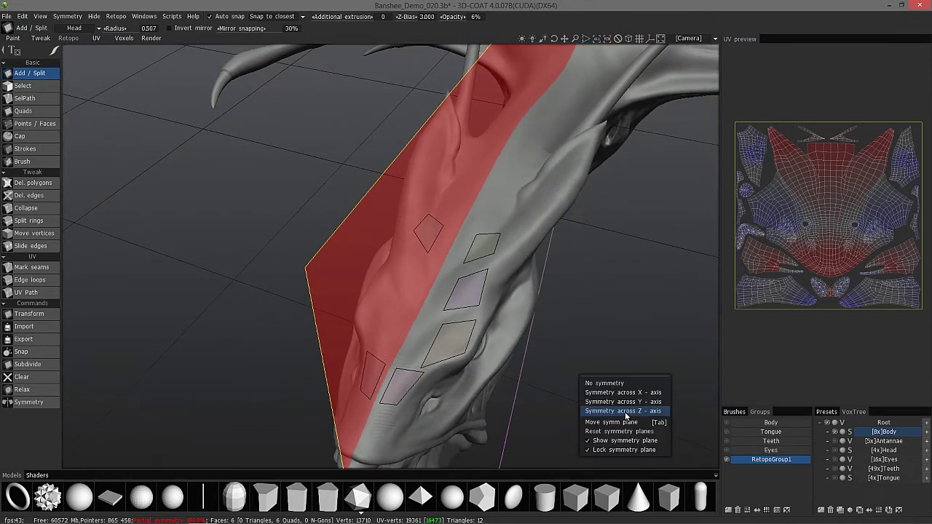
pyautogui.click(601, 384)
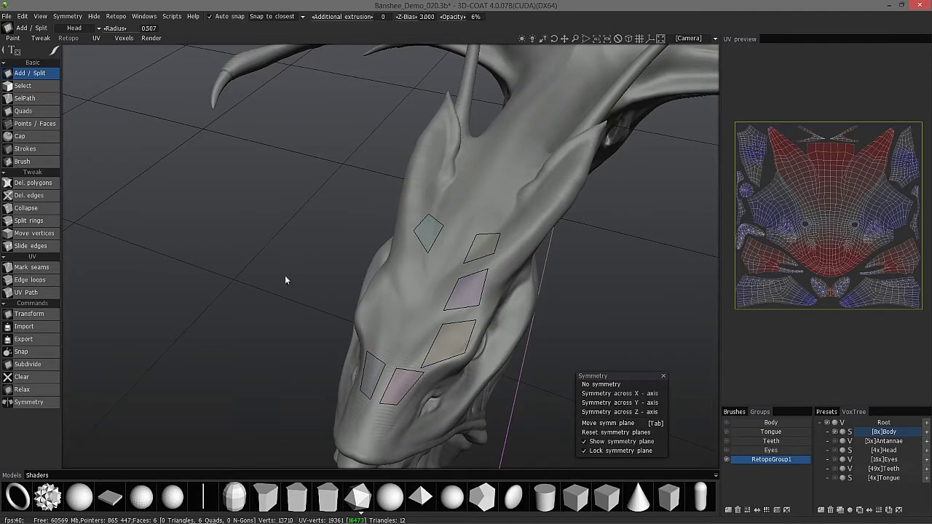
pyautogui.moveTo(285, 279); pyautogui.dragTo(412, 366, button='middle')
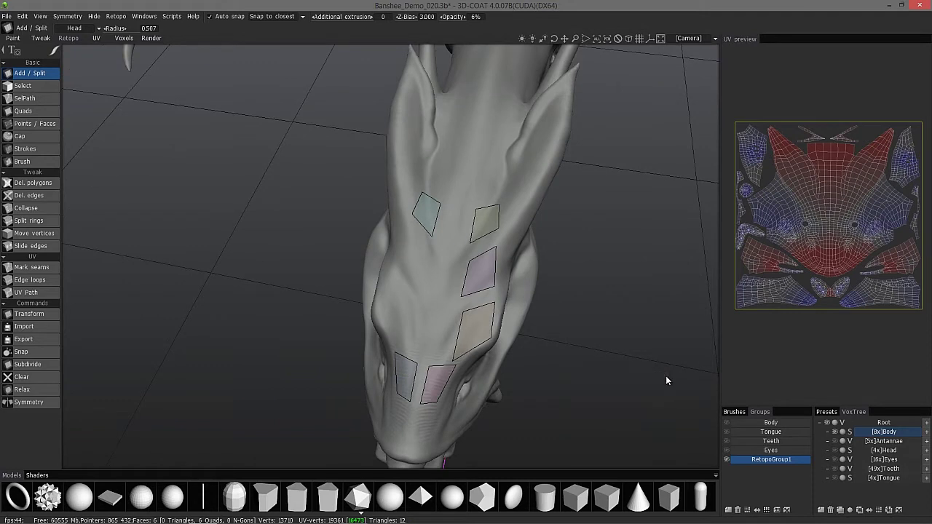
pyautogui.press('s')
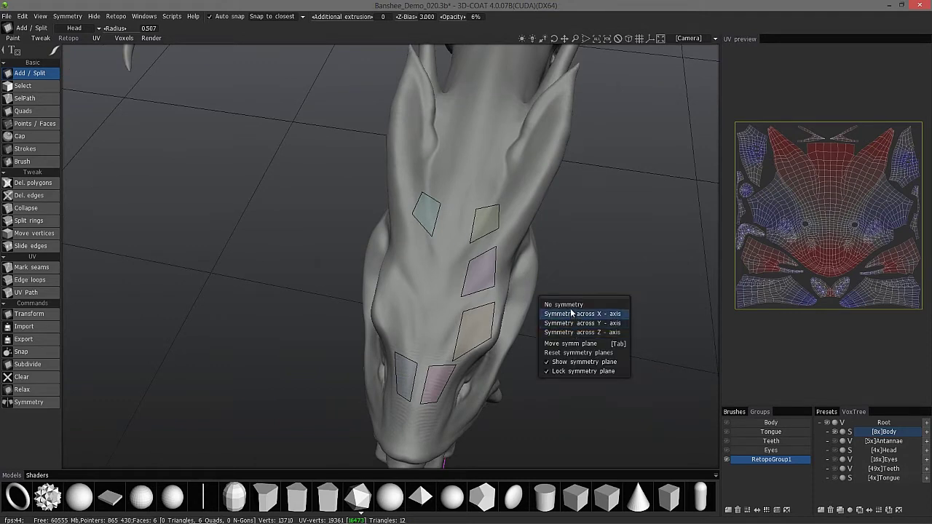
pyautogui.click(575, 315)
pyautogui.moveTo(619, 374); pyautogui.dragTo(597, 379)
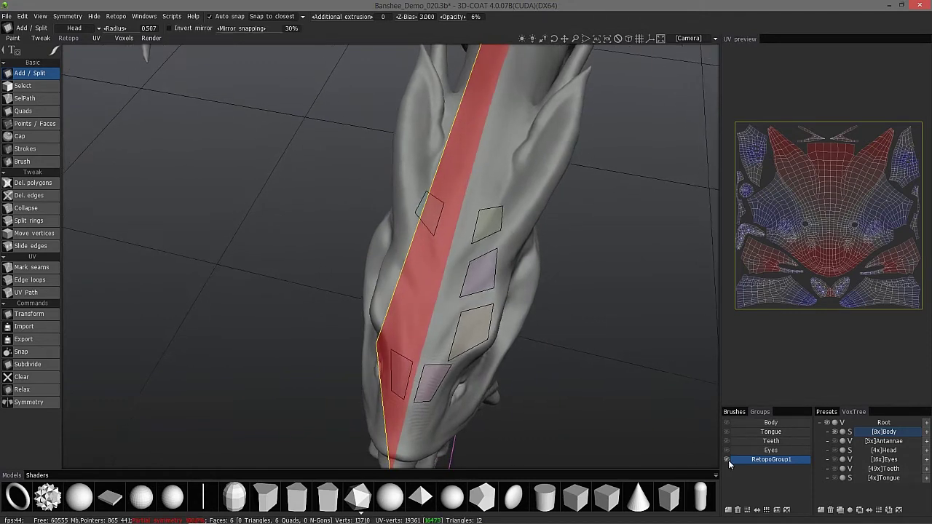
# Select all faces of RetopoGroup1 to check both sides of the symmetry plane for real quads.
pyautogui.click(767, 511)
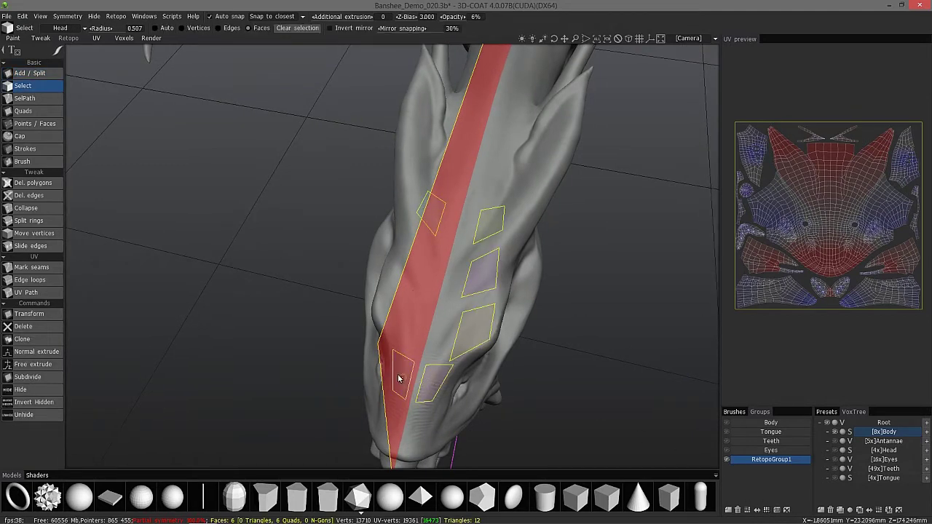
pyautogui.moveTo(405, 374); pyautogui.dragTo(313, 254, button='middle')
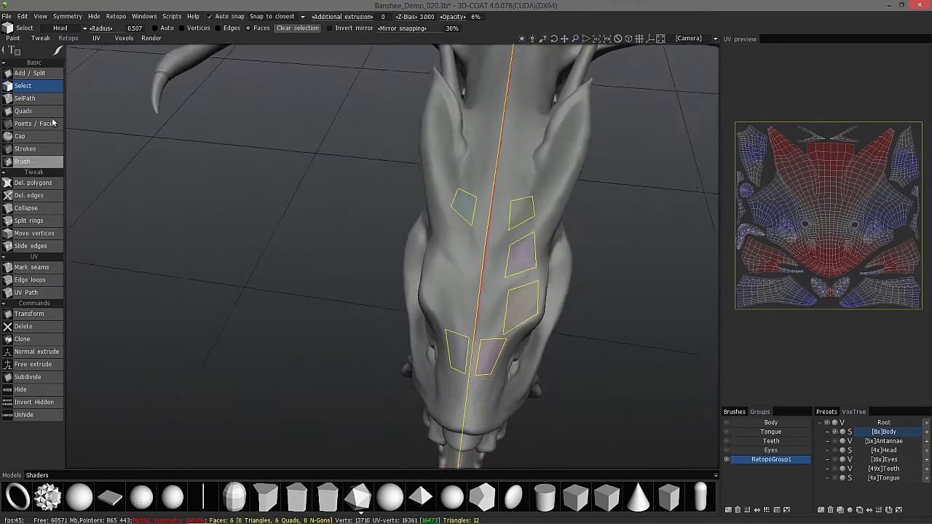
# With Add / Split, draw a four-point quad near the tip of the snout, in front of the mirrored snout pair.
pyautogui.click(39, 75)
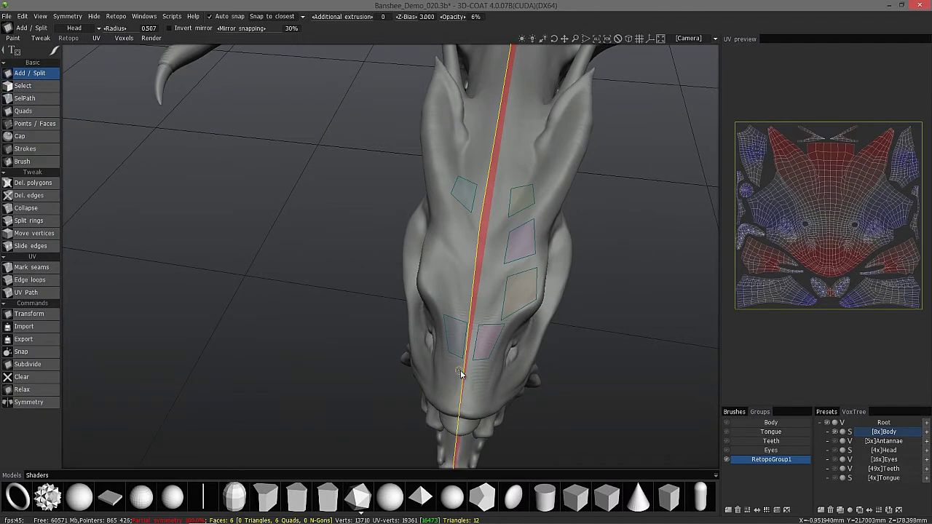
pyautogui.click(459, 369)
pyautogui.click(458, 395)
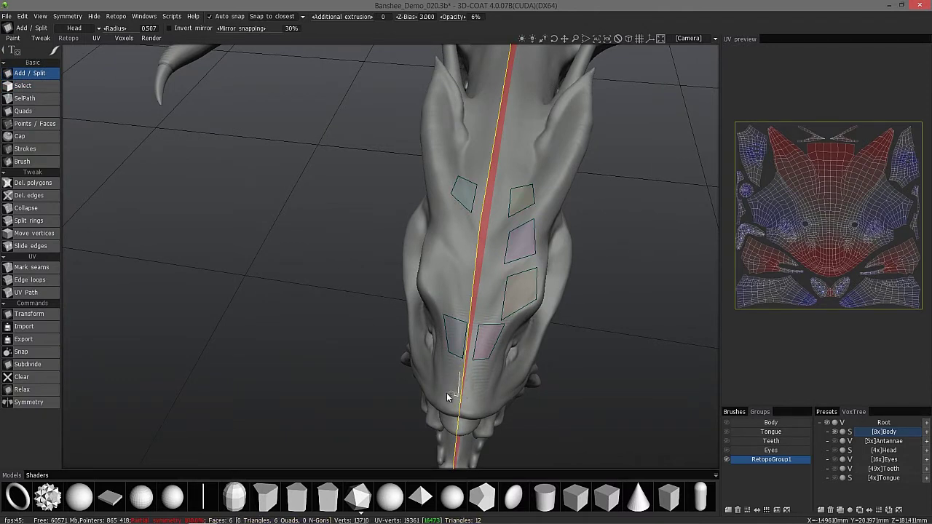
pyautogui.click(447, 392)
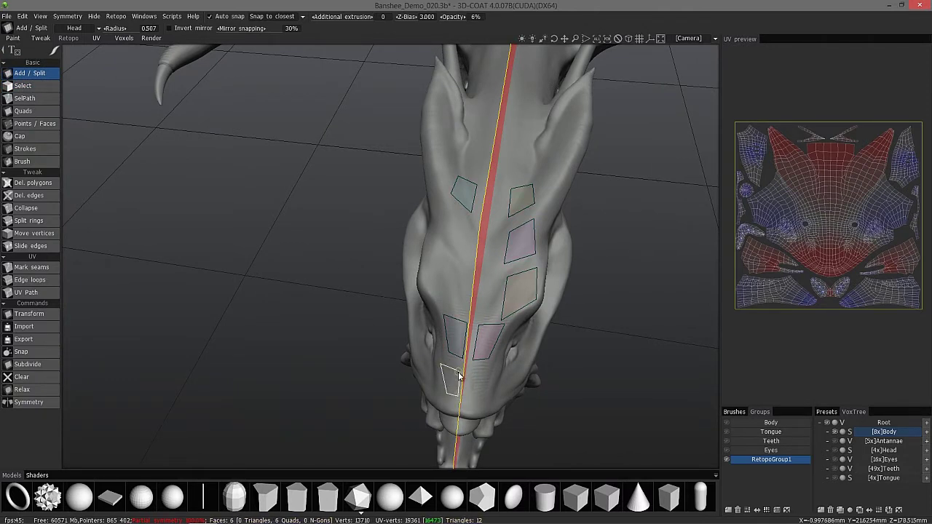
pyautogui.click(458, 372)
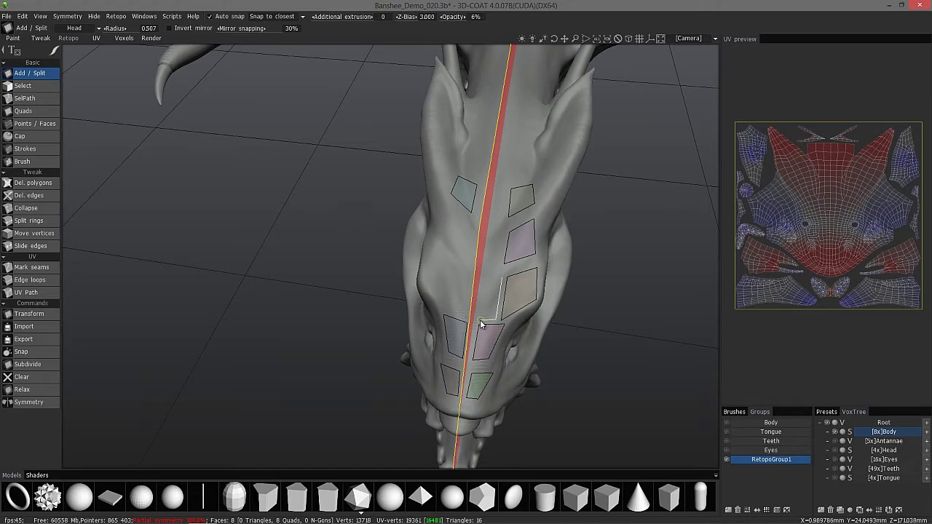
# Draw a narrow quad between the symmetry plane and the large forehead quad.
pyautogui.click(501, 278)
pyautogui.keyDown('alt'); pyautogui.moveTo(520, 282); pyautogui.dragTo(501, 284); pyautogui.keyUp('alt')
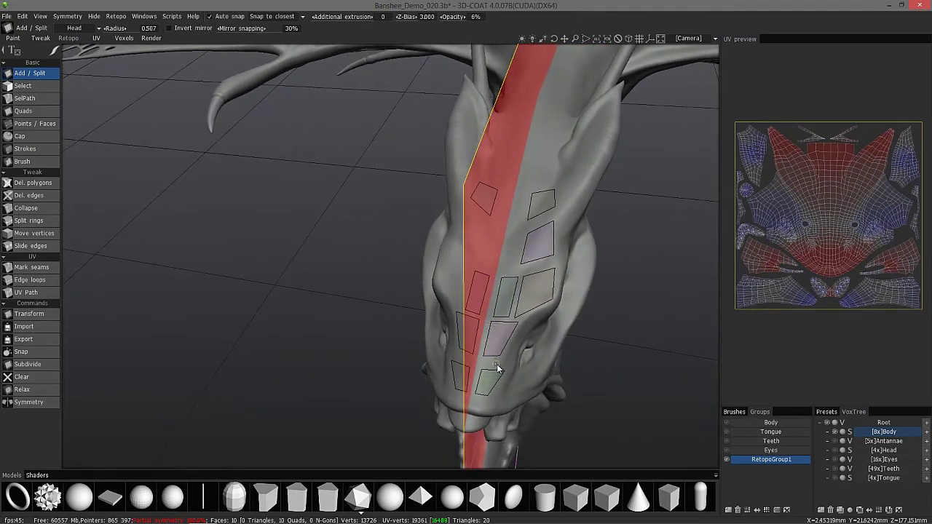
pyautogui.keyDown('alt'); pyautogui.moveTo(499, 371); pyautogui.dragTo(466, 182); pyautogui.keyUp('alt')
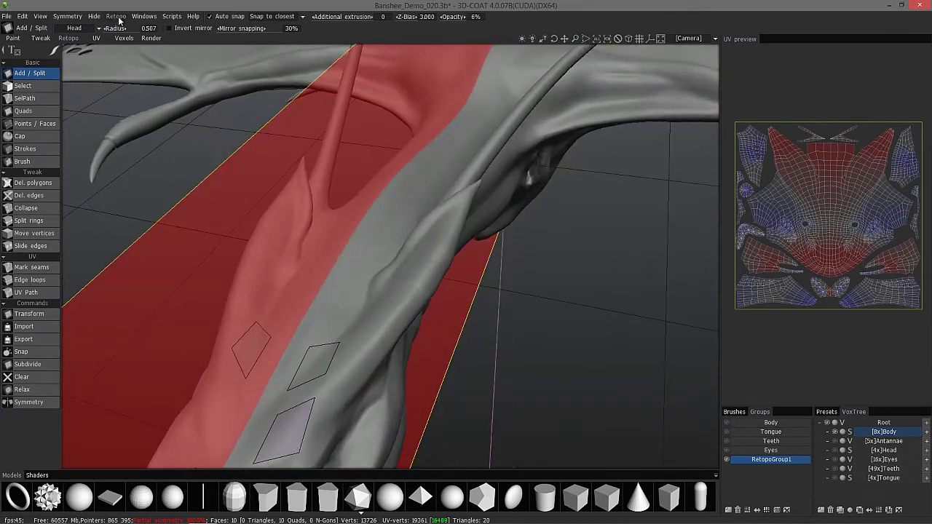
pyautogui.click(117, 18)
pyautogui.keyDown('alt'); pyautogui.moveTo(553, 211); pyautogui.dragTo(513, 255, button='right'); pyautogui.keyUp('alt')
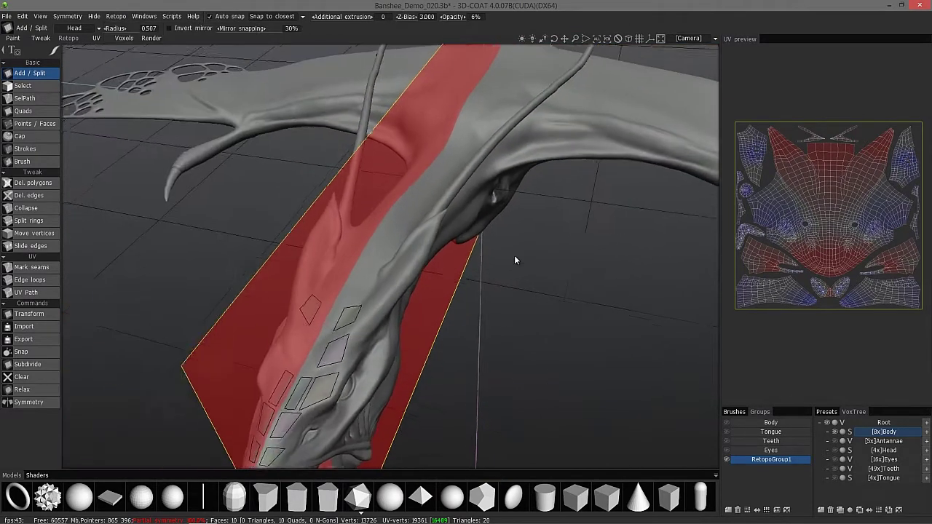
pyautogui.keyDown('alt'); pyautogui.moveTo(291, 284); pyautogui.dragTo(671, 422); pyautogui.keyUp('alt')
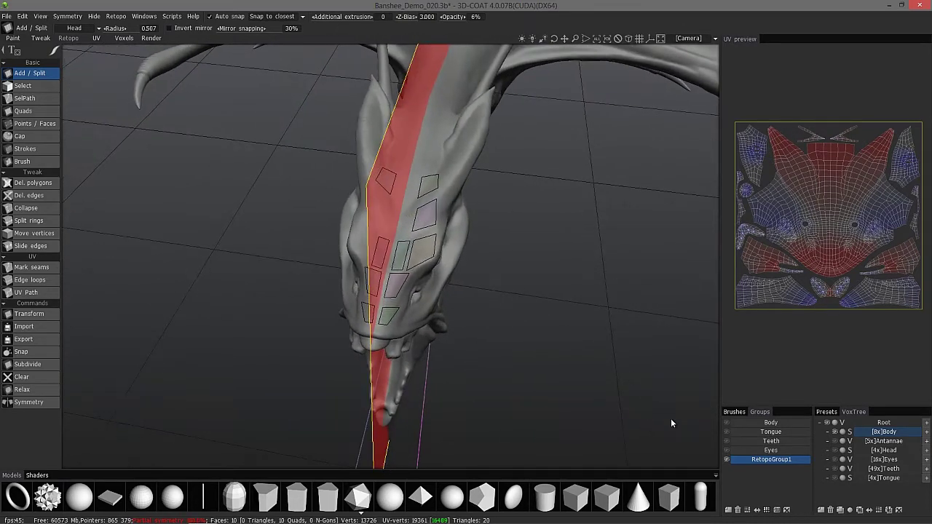
# Mirror the RetopoGroup1 polygons across the X symmetry plane so both sides of the head carry matching faces.
pyautogui.click(759, 511)
pyautogui.keyDown('alt'); pyautogui.moveTo(601, 328); pyautogui.dragTo(156, 48); pyautogui.keyUp('alt')
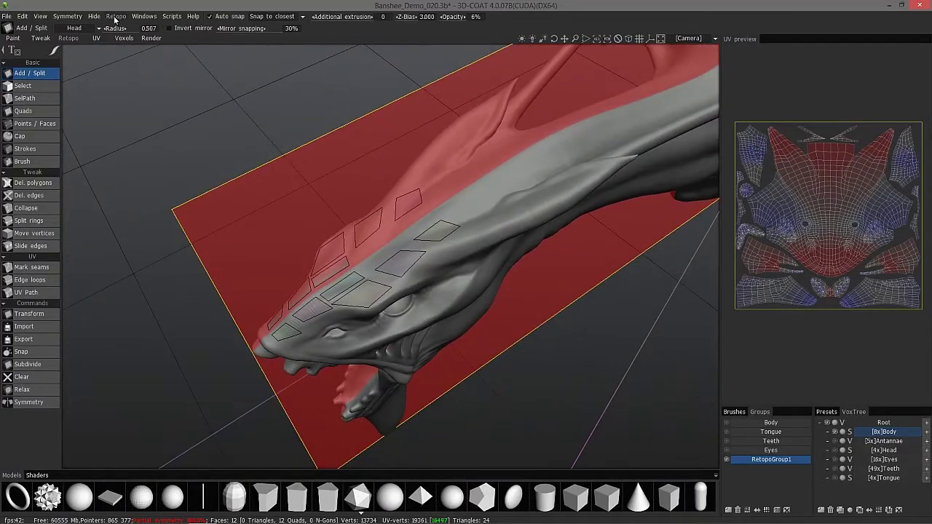
# Examine the mirrored quads on both sides of the symmetry plane from several angles around the head.
pyautogui.keyDown('alt'); pyautogui.moveTo(262, 171); pyautogui.dragTo(421, 234); pyautogui.keyUp('alt')
pyautogui.keyDown('alt'); pyautogui.moveTo(374, 266); pyautogui.dragTo(412, 198); pyautogui.keyUp('alt')
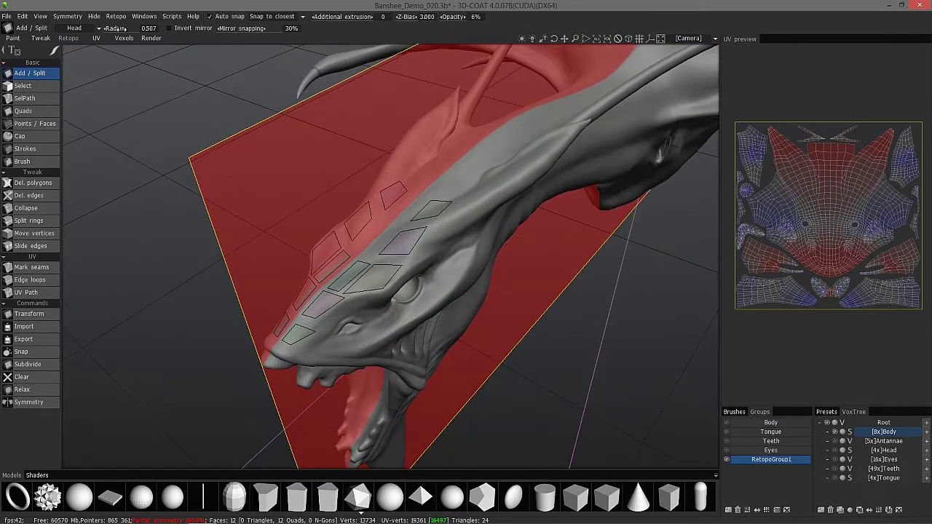
pyautogui.keyDown('alt'); pyautogui.moveTo(388, 181); pyautogui.dragTo(474, 187); pyautogui.keyUp('alt')
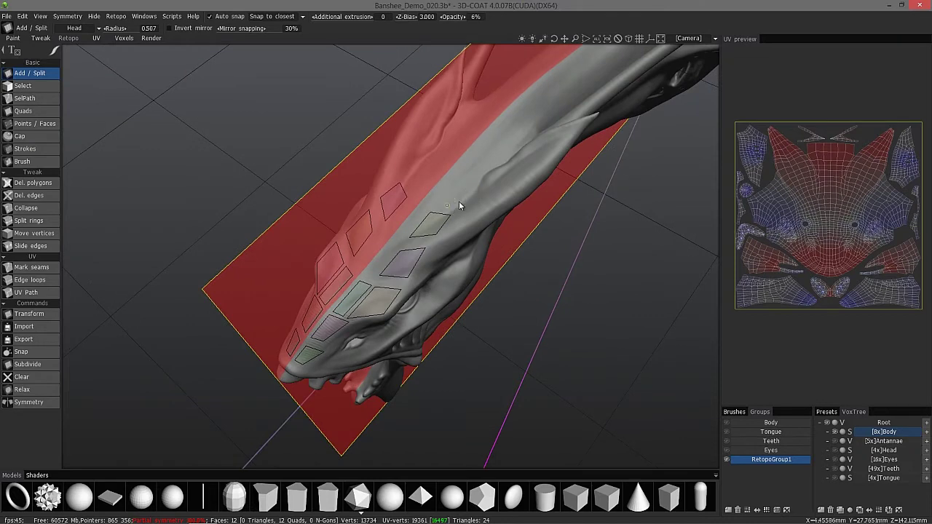
pyautogui.keyDown('alt'); pyautogui.moveTo(466, 203); pyautogui.dragTo(299, 70); pyautogui.keyUp('alt')
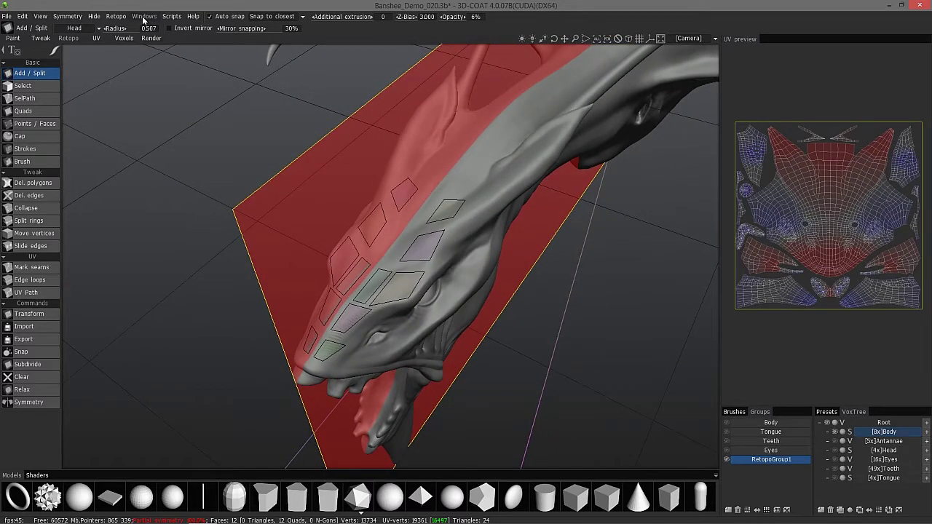
pyautogui.keyDown('alt'); pyautogui.moveTo(430, 174); pyautogui.dragTo(441, 110); pyautogui.keyUp('alt')
pyautogui.keyDown('alt'); pyautogui.moveTo(442, 110); pyautogui.dragTo(390, 242, button='right'); pyautogui.keyUp('alt')
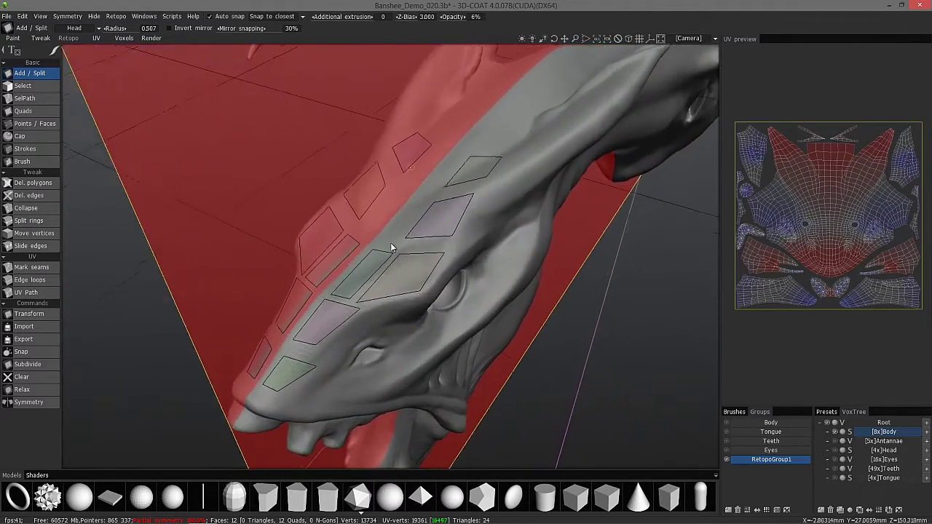
pyautogui.keyDown('alt'); pyautogui.moveTo(390, 242); pyautogui.dragTo(38, 84); pyautogui.keyUp('alt')
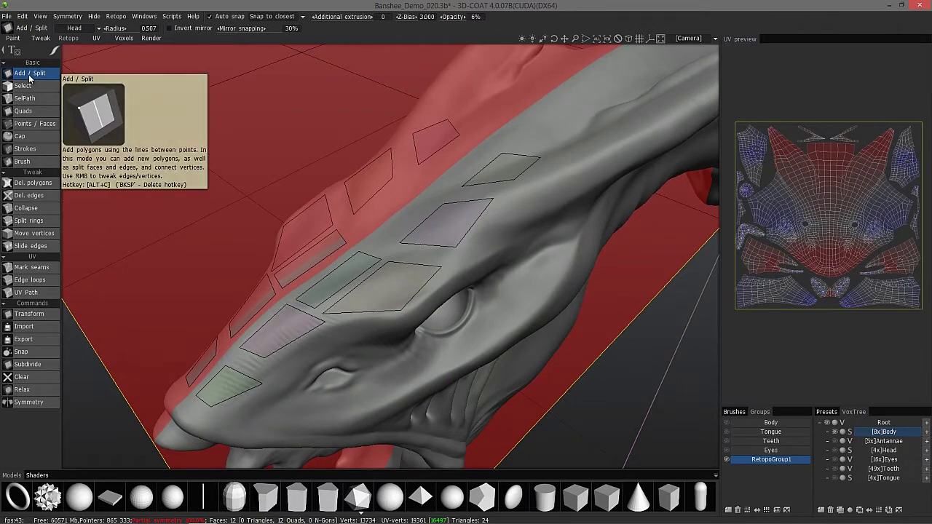
pyautogui.scroll(-2, 433, 248)
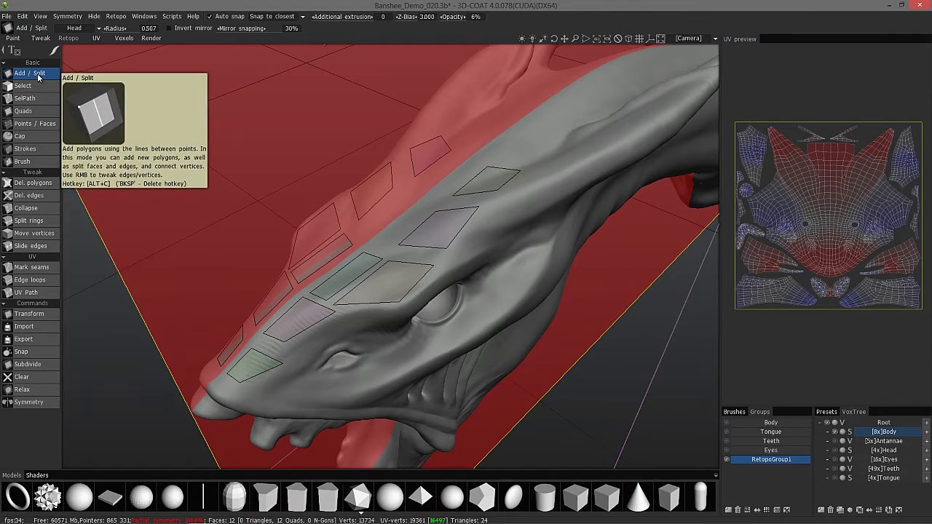
pyautogui.keyDown('alt'); pyautogui.moveTo(534, 128); pyautogui.dragTo(514, 175); pyautogui.keyUp('alt')
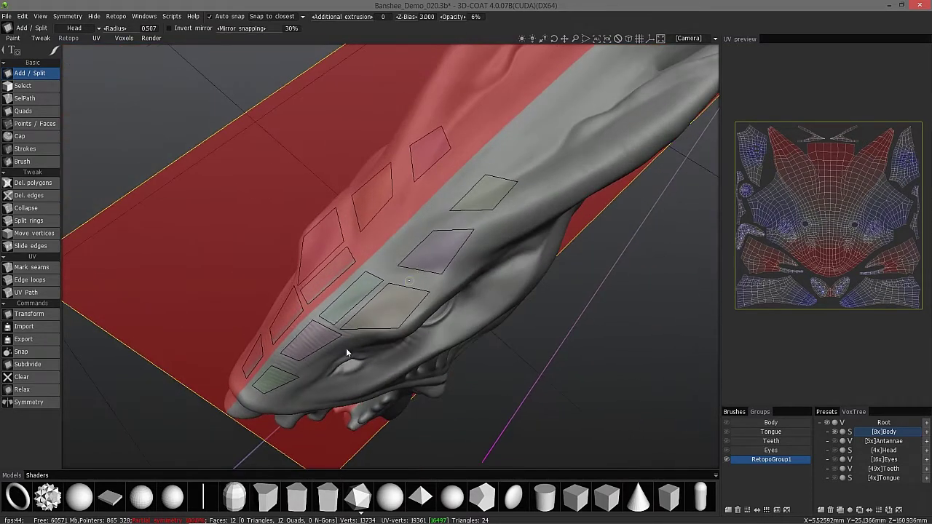
# With Add / Split, draw a triangle behind the rearmost quad and a many-sided, hook-shaped n-gon behind the triangle.
pyautogui.click(543, 144)
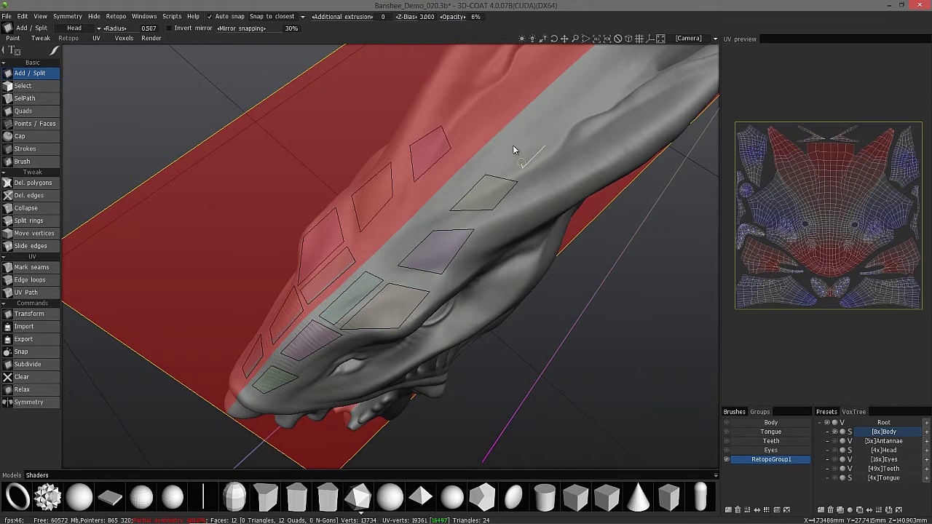
pyautogui.click(511, 143)
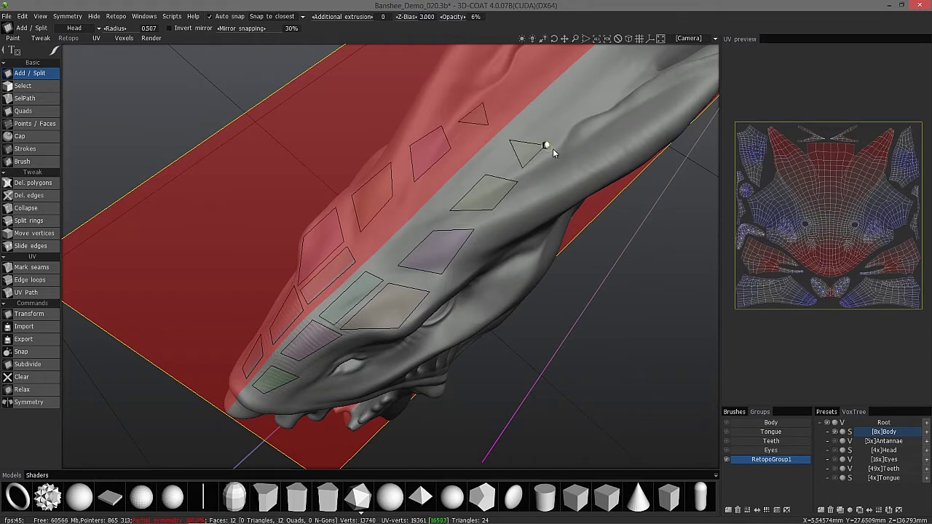
pyautogui.click(617, 96)
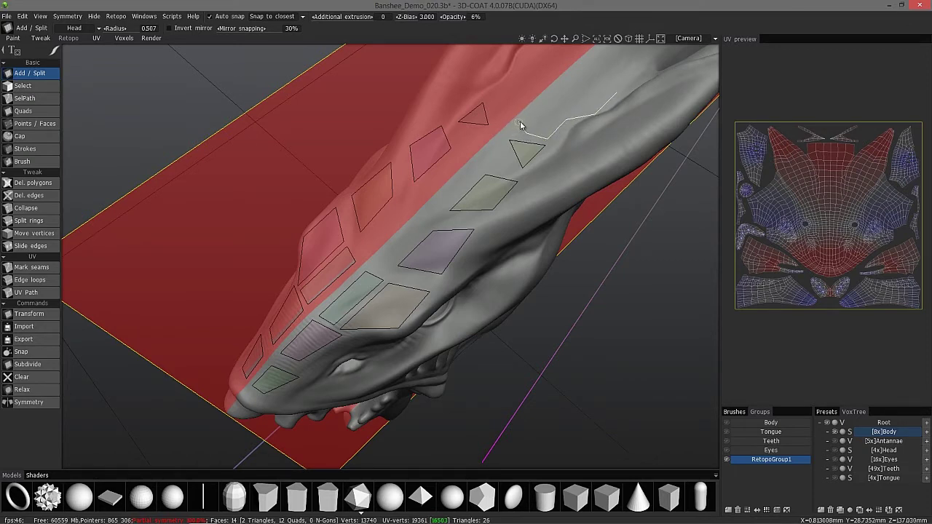
pyautogui.click(545, 98)
pyautogui.click(616, 97)
pyautogui.moveTo(583, 149); pyautogui.dragTo(449, 149, button='right')
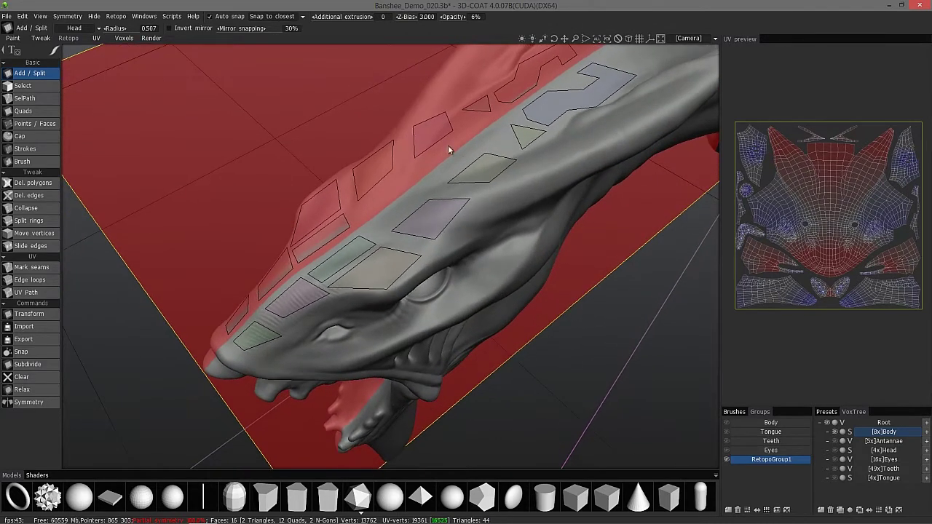
# Set the Select tool to Auto mode and try picking the triangle's outer corner vertex.
pyautogui.click(33, 86)
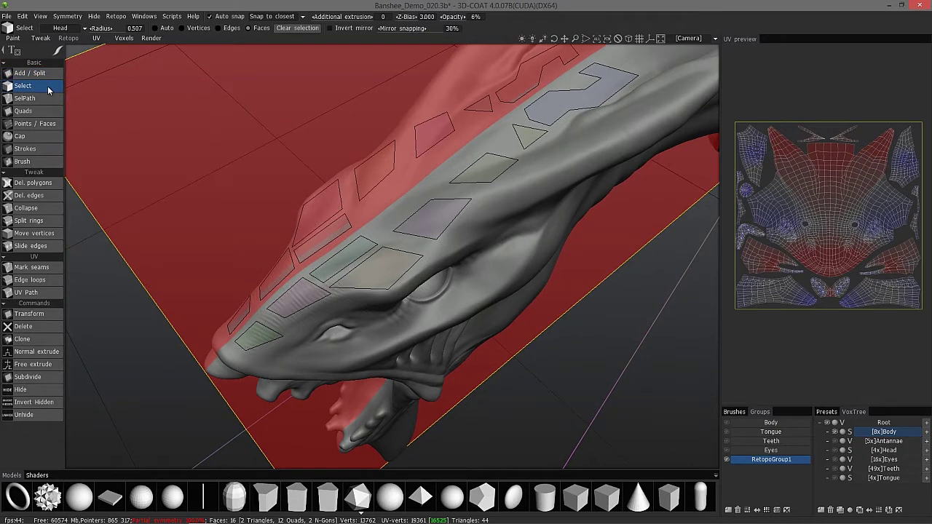
pyautogui.click(160, 30)
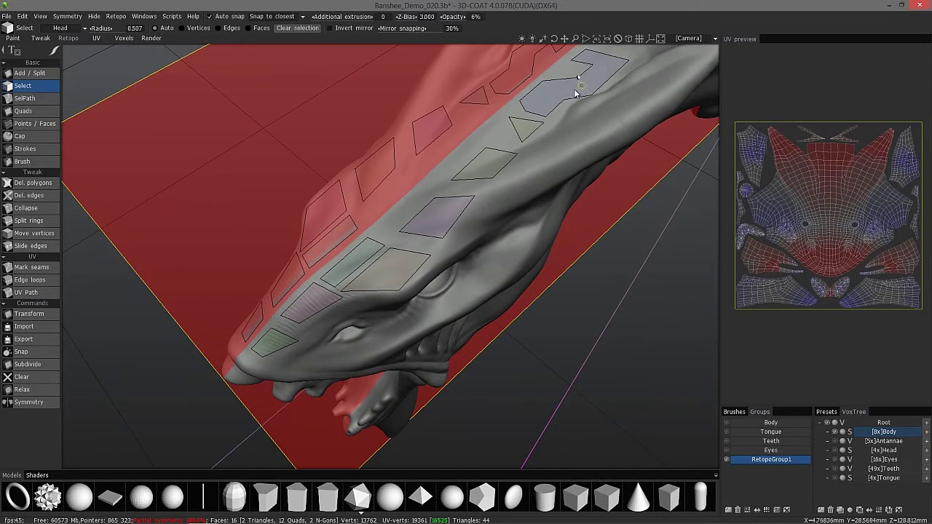
pyautogui.keyDown('alt'); pyautogui.moveTo(556, 99); pyautogui.dragTo(551, 100); pyautogui.keyUp('alt')
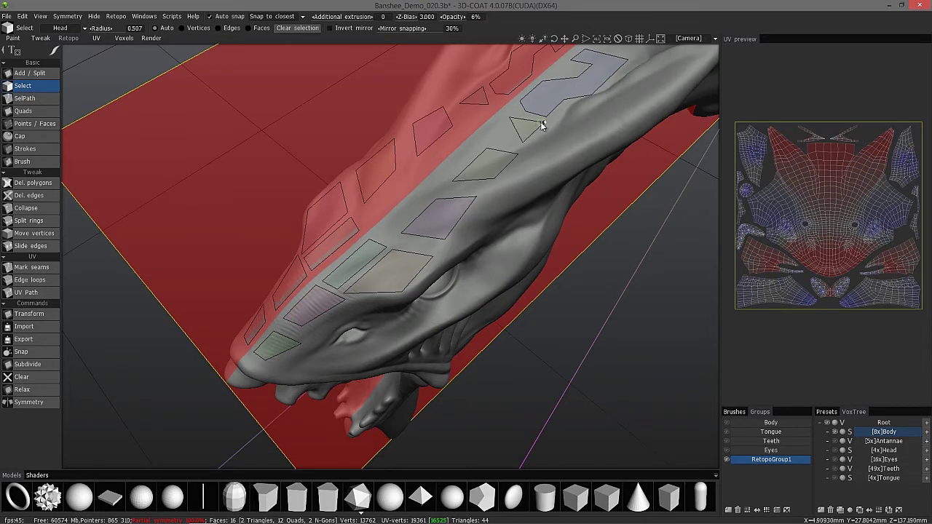
pyautogui.click(541, 125)
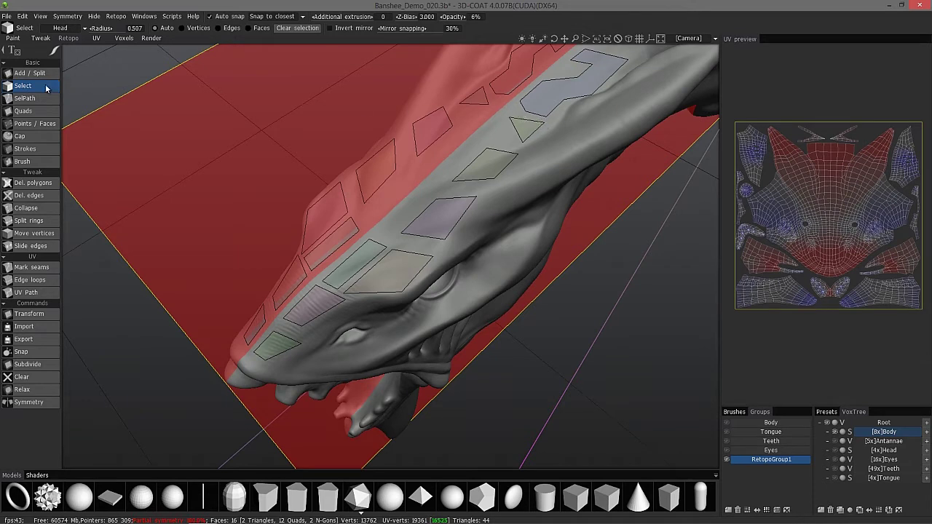
# In Edges mode, select the triangle's rear edge and the outline edges of the hook-shaped n-gon, and clear the selection.
pyautogui.click(530, 124)
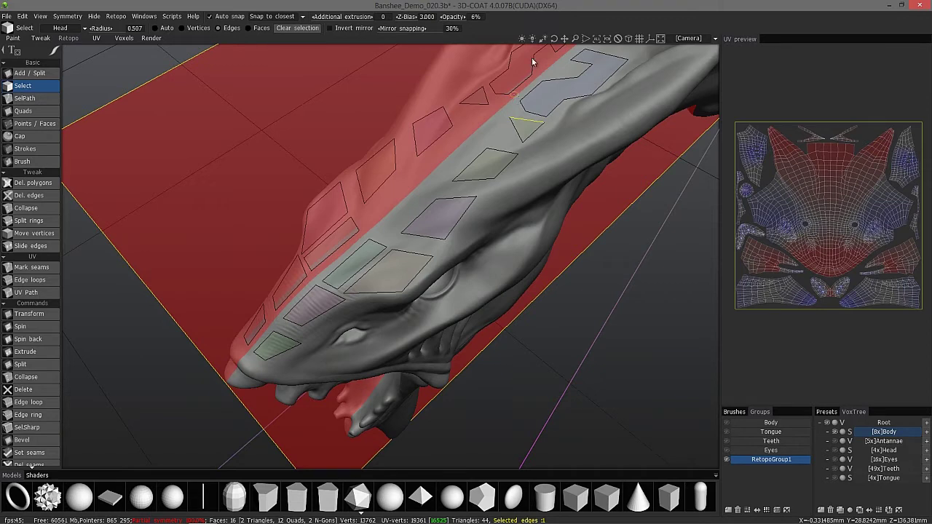
pyautogui.moveTo(535, 104); pyautogui.dragTo(537, 145, button='middle')
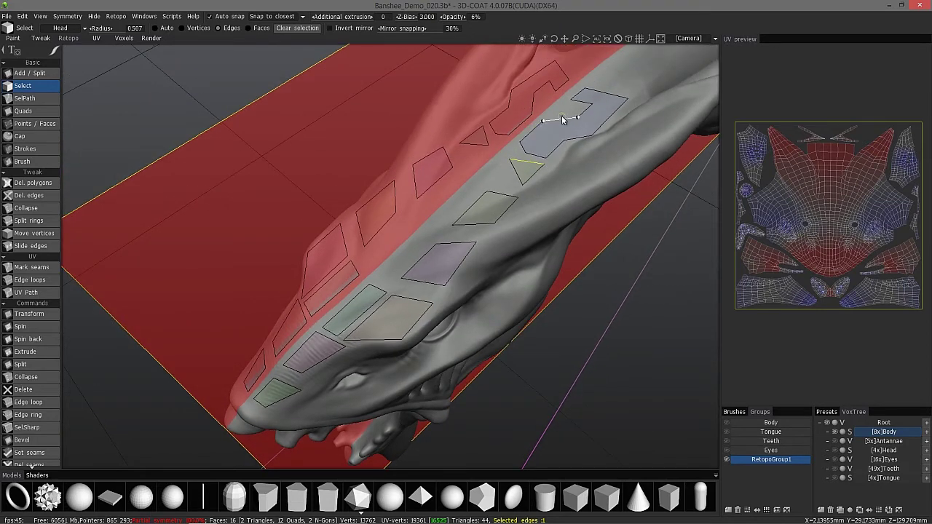
pyautogui.moveTo(54, 54)
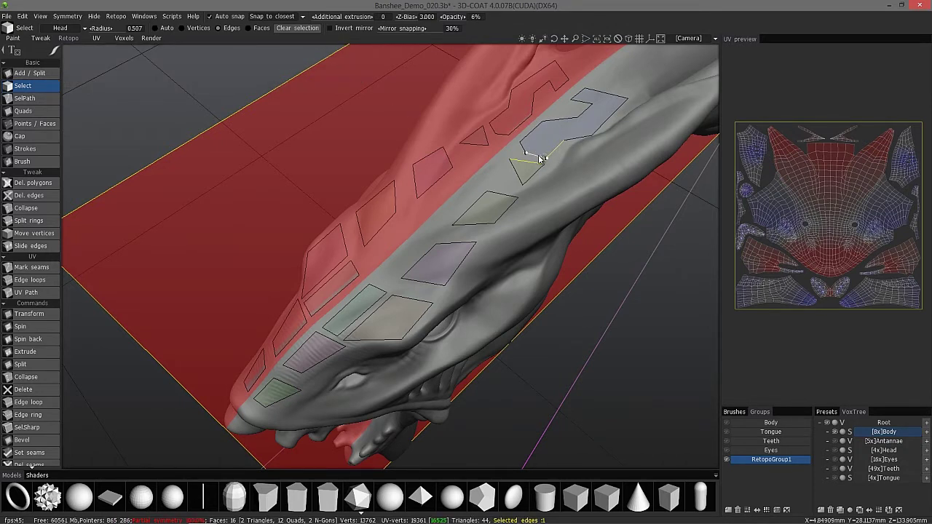
pyautogui.moveTo(522, 142)
pyautogui.mouseDown()
pyautogui.moveTo(545, 121)
pyautogui.moveTo(584, 113)
pyautogui.moveTo(579, 94)
pyautogui.moveTo(616, 95)
pyautogui.mouseUp()
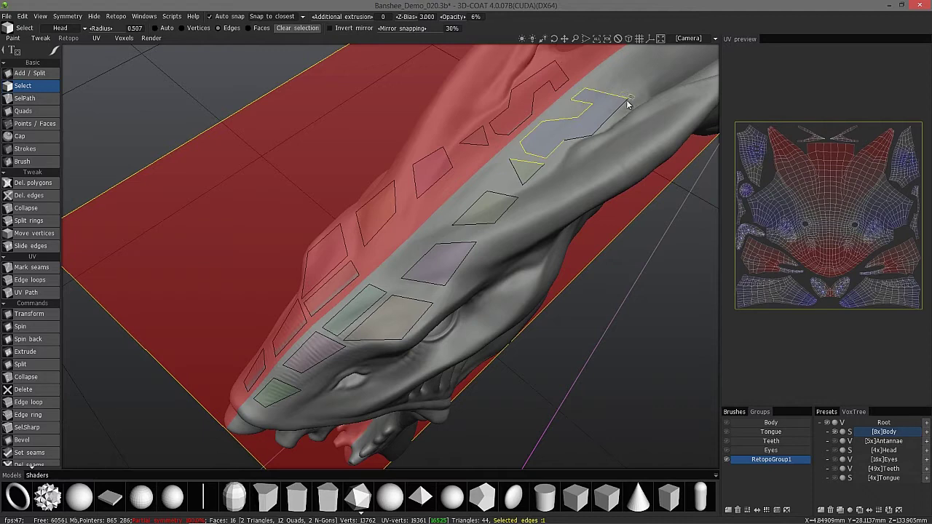
pyautogui.click(590, 138)
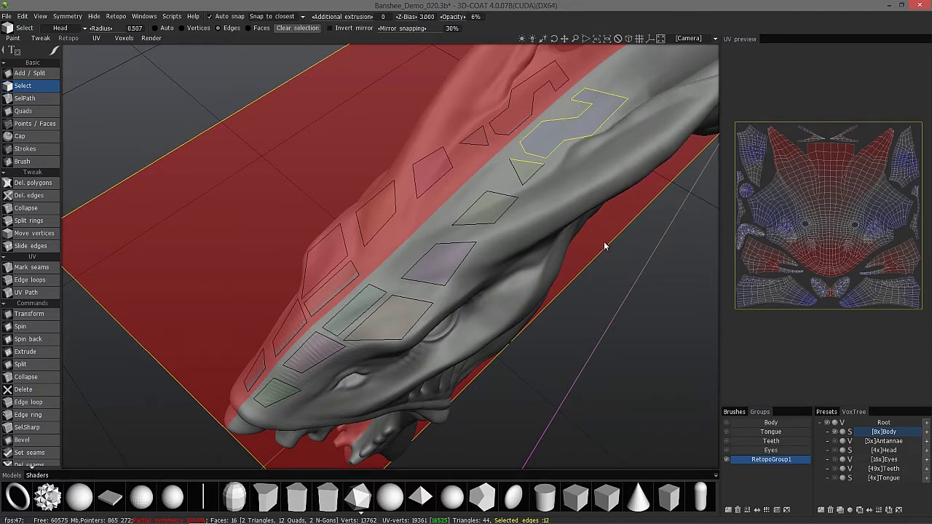
pyautogui.press('Escape')
# In Vertices mode, use a closed freeform selection shape to select the six vertices at the rear of the n-gon.
pyautogui.keyDown('alt'); pyautogui.moveTo(605, 136); pyautogui.dragTo(470, 247); pyautogui.keyUp('alt')
pyautogui.moveTo(469, 242); pyautogui.dragTo(510, 161, button='middle')
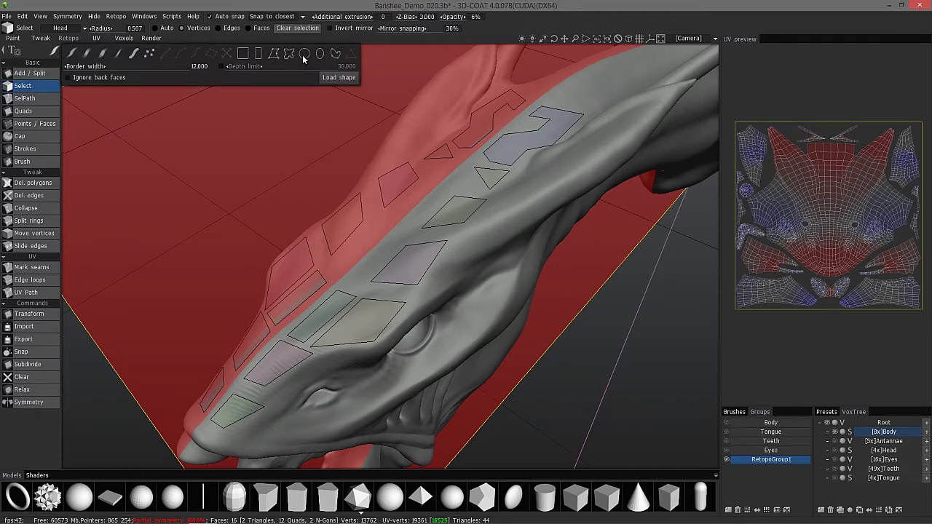
pyautogui.click(288, 54)
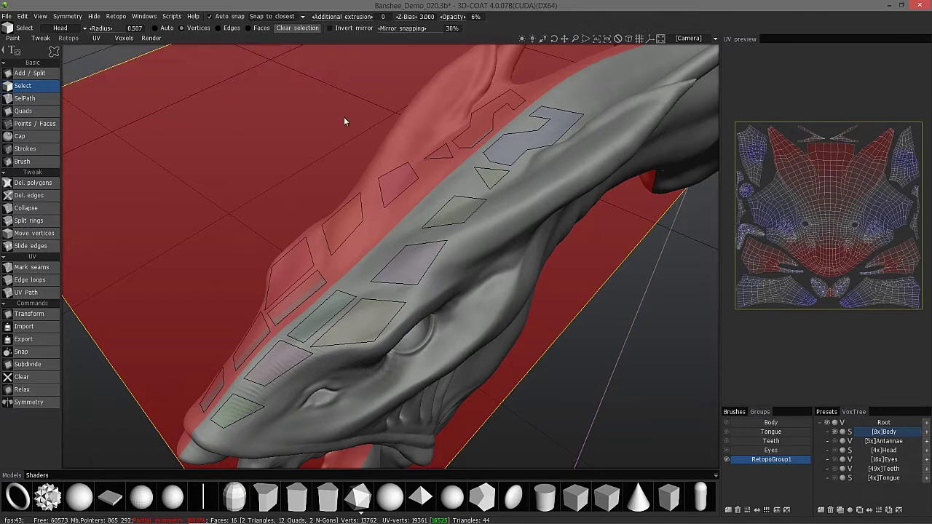
pyautogui.moveTo(323, 81)
pyautogui.mouseDown()
pyautogui.moveTo(365, 48)
pyautogui.moveTo(548, 132)
pyautogui.moveTo(556, 71)
pyautogui.moveTo(521, 80)
pyautogui.moveTo(515, 109)
pyautogui.moveTo(553, 138)
pyautogui.moveTo(586, 113)
pyautogui.moveTo(571, 125)
pyautogui.mouseUp()
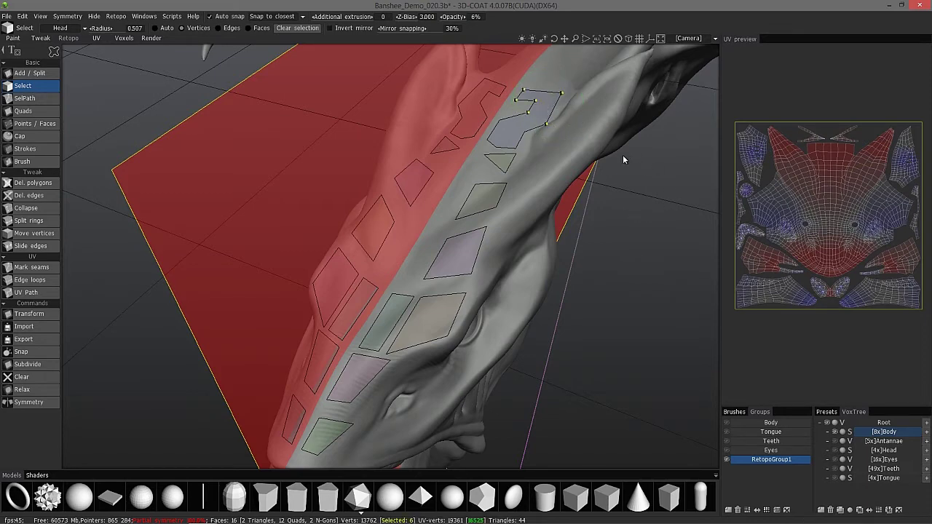
pyautogui.moveTo(619, 155)
pyautogui.mouseDown()
pyautogui.moveTo(617, 293)
pyautogui.moveTo(626, 298)
pyautogui.mouseUp()
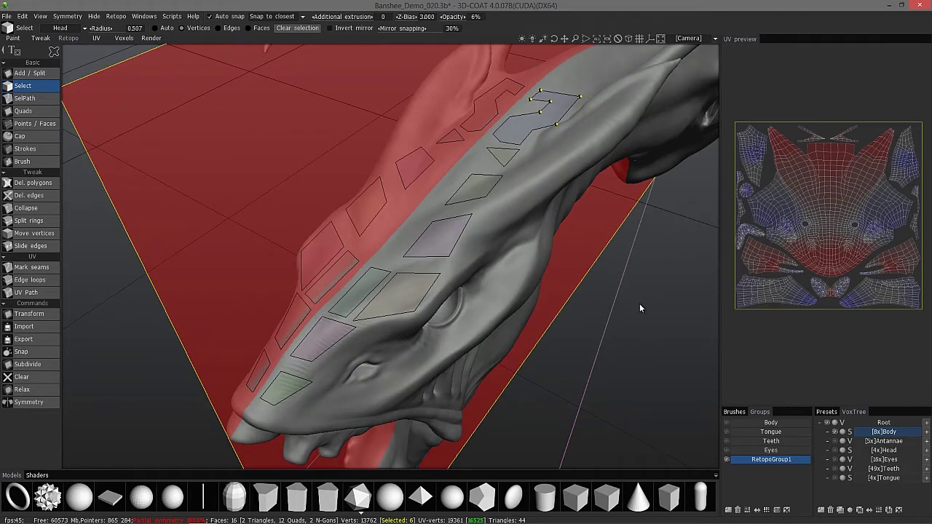
pyautogui.moveTo(560, 147); pyautogui.dragTo(65, 270)
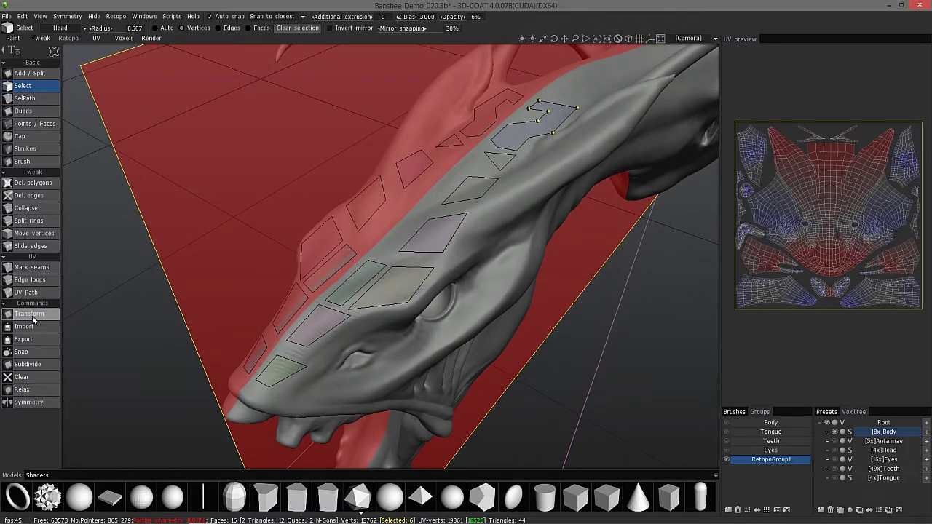
# Show the Transform gizmo on the selected n-gon vertices, view it from the side, and clear the selection.
pyautogui.click(35, 315)
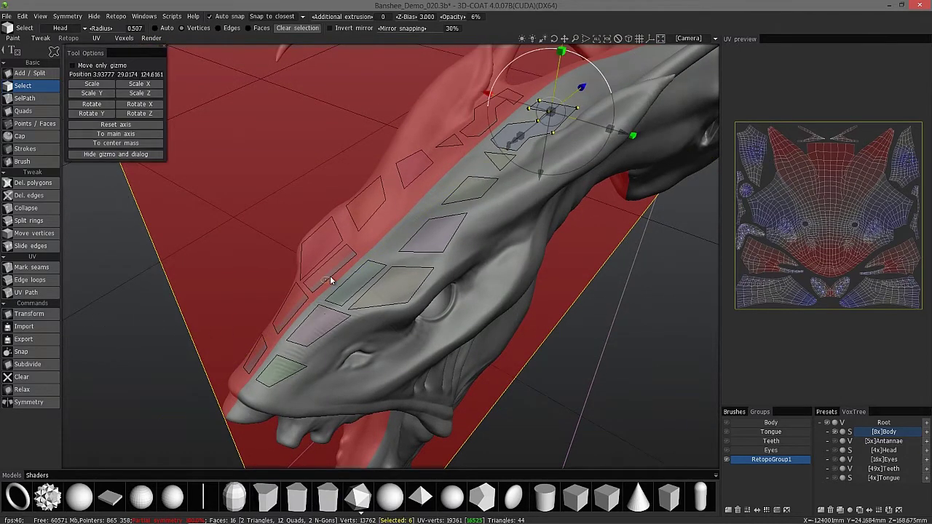
pyautogui.moveTo(330, 275); pyautogui.dragTo(615, 222)
pyautogui.moveTo(595, 166); pyautogui.dragTo(532, 269)
pyautogui.press('Escape')
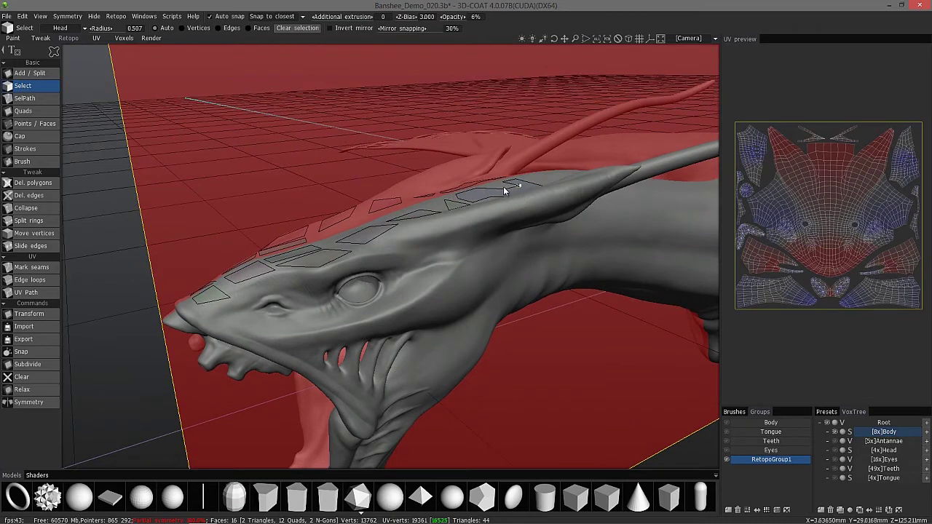
# With Add / Split, draw a long four-point quad on the side ridge of the head, outward of the n-gon.
pyautogui.keyDown('alt'); pyautogui.moveTo(505, 190); pyautogui.dragTo(528, 203); pyautogui.keyUp('alt')
pyautogui.click(32, 75)
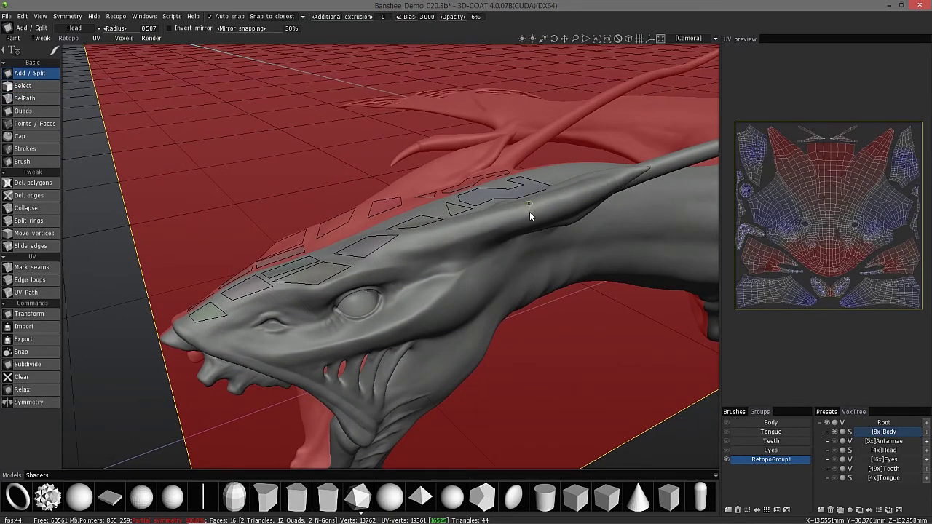
pyautogui.click(531, 208)
pyautogui.click(478, 235)
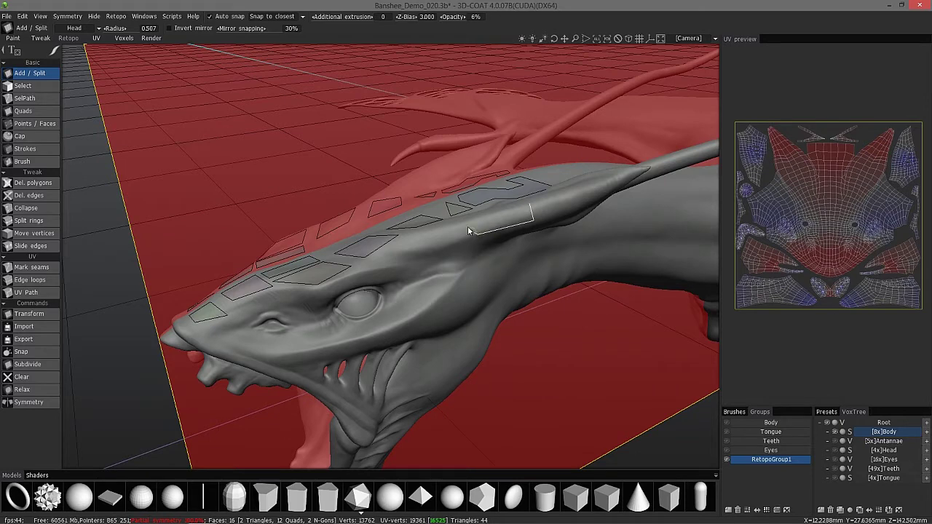
pyautogui.click(460, 221)
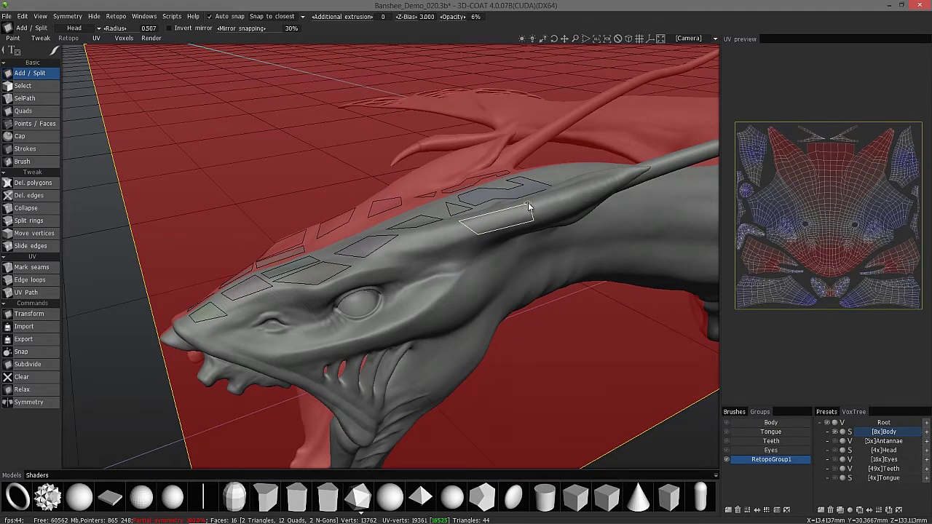
pyautogui.click(528, 208)
# With Select in Vertices mode, select the four vertices of the long side-ridge quad and show the Transform gizmo on them.
pyautogui.moveTo(576, 250); pyautogui.dragTo(98, 48, button='middle')
pyautogui.click(29, 85)
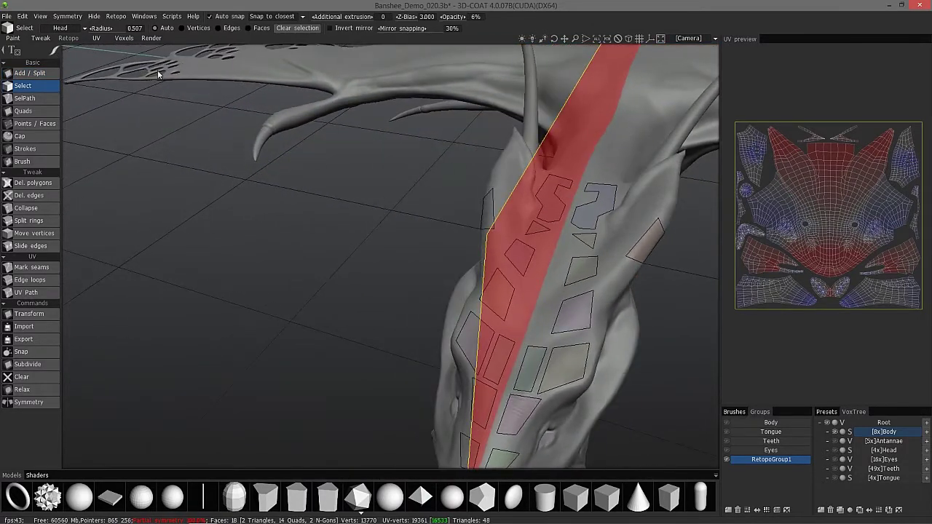
pyautogui.moveTo(158, 74); pyautogui.dragTo(656, 217, button='middle')
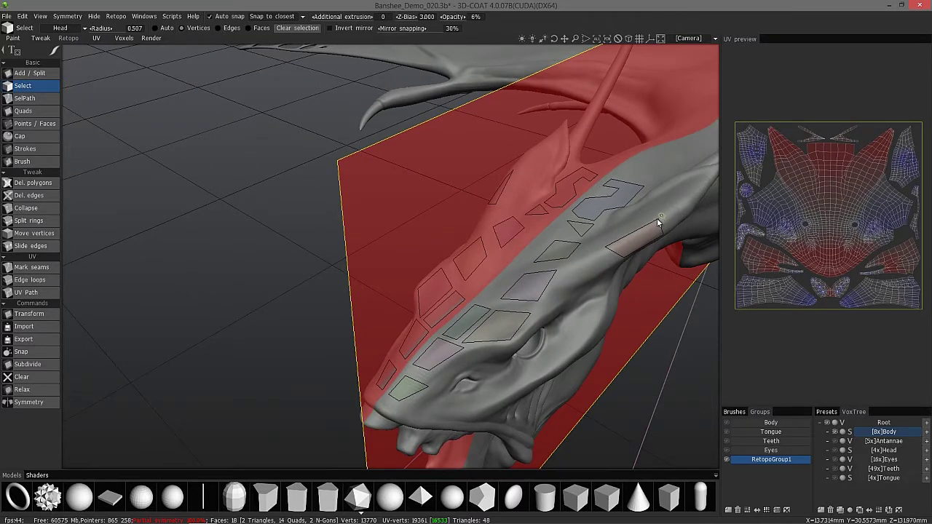
pyautogui.moveTo(602, 248); pyautogui.dragTo(635, 271, button='middle')
pyautogui.click(664, 238)
pyautogui.click(29, 314)
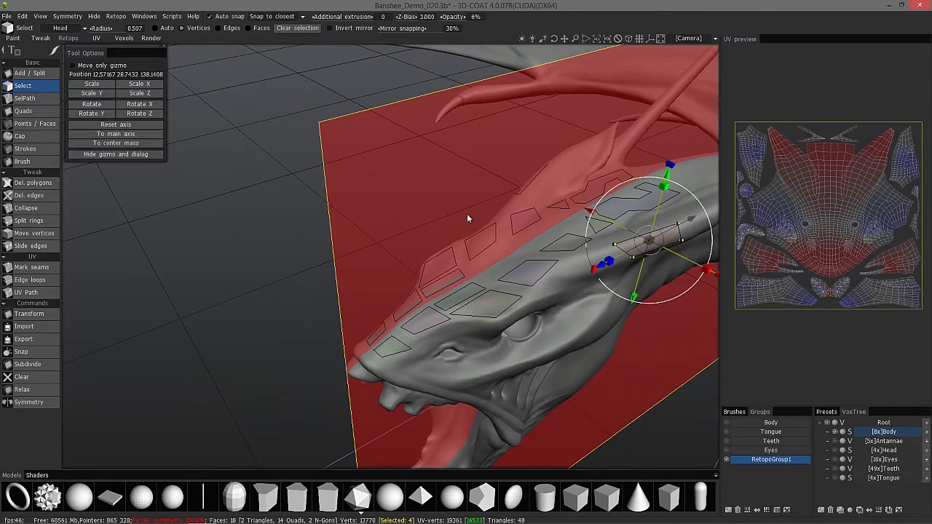
# Align the Transform gizmo to the main axis of the selected quad and inspect its orientation from both sides of the head.
pyautogui.moveTo(467, 213); pyautogui.dragTo(554, 151, button='middle')
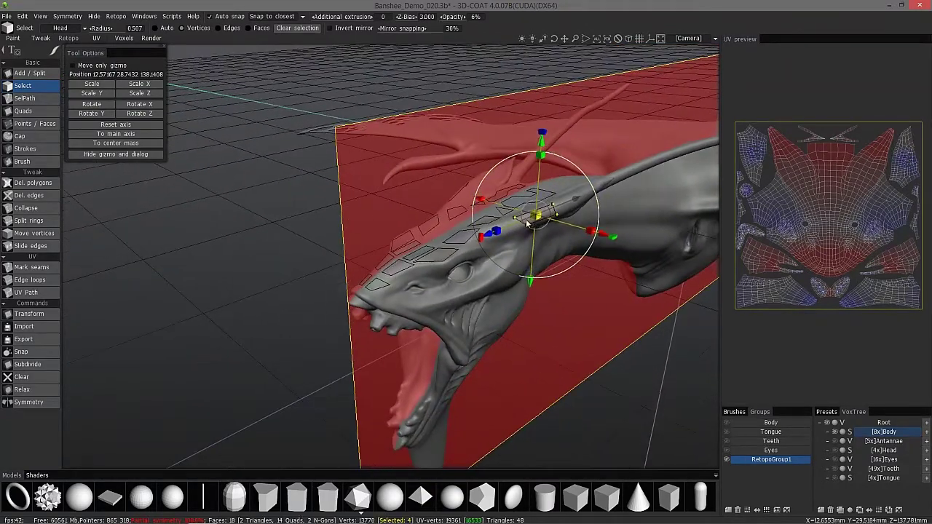
pyautogui.click(116, 134)
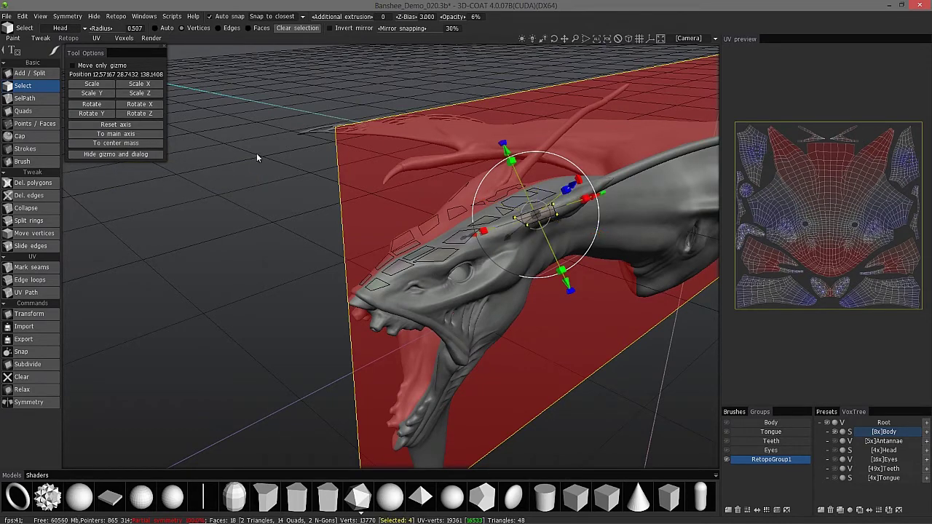
pyautogui.moveTo(271, 149); pyautogui.dragTo(539, 191)
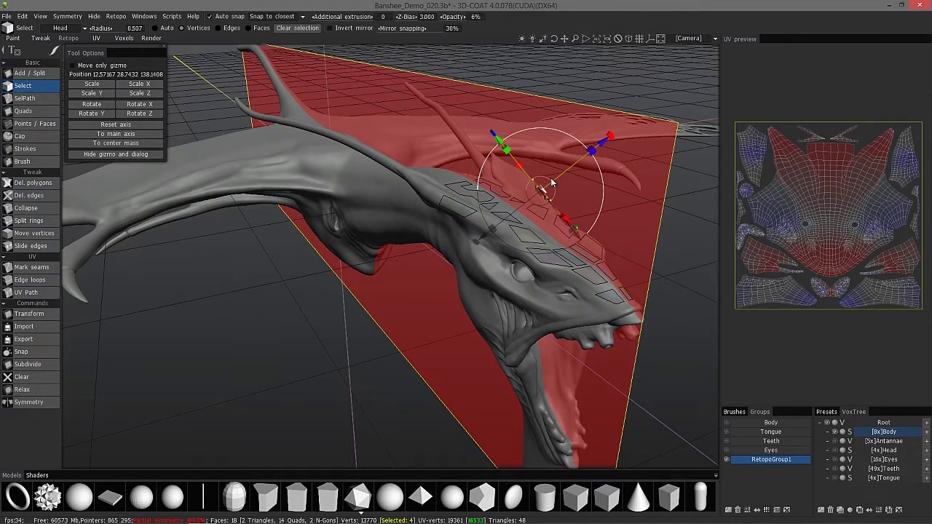
pyautogui.moveTo(510, 212); pyautogui.dragTo(604, 180)
pyautogui.moveTo(543, 188); pyautogui.dragTo(484, 213)
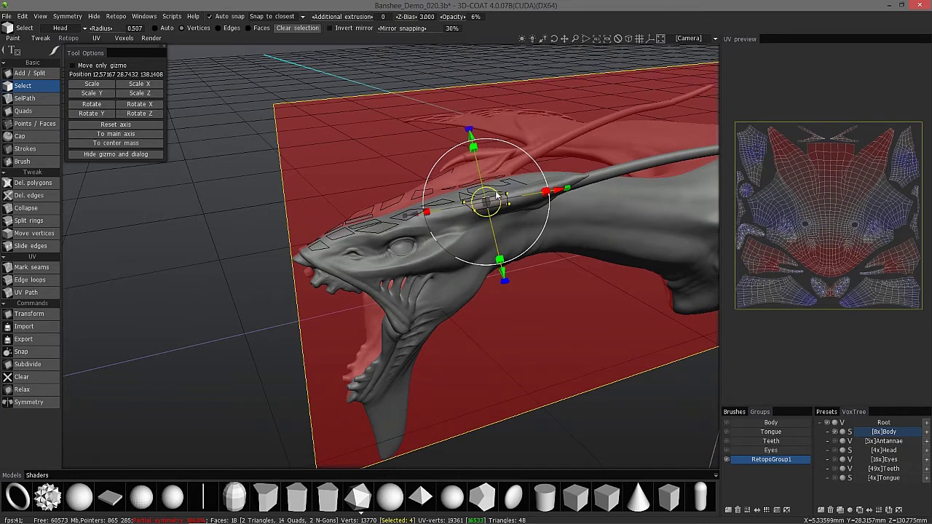
# Undo a trial transform with the gizmo's inner ring, rotate the quad's vertices very slightly with its outer ring, and clear the selection.
pyautogui.moveTo(495, 195)
pyautogui.mouseDown()
pyautogui.moveTo(504, 195)
pyautogui.moveTo(495, 194)
pyautogui.mouseUp()
pyautogui.hotkey('ctrl', 'z')
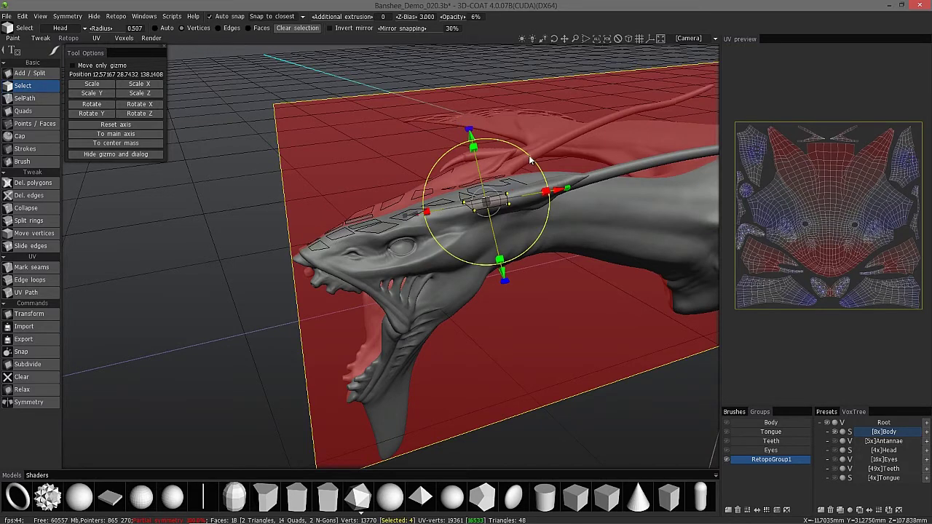
pyautogui.moveTo(529, 156)
pyautogui.mouseDown()
pyautogui.moveTo(537, 168)
pyautogui.moveTo(527, 152)
pyautogui.moveTo(535, 155)
pyautogui.mouseUp()
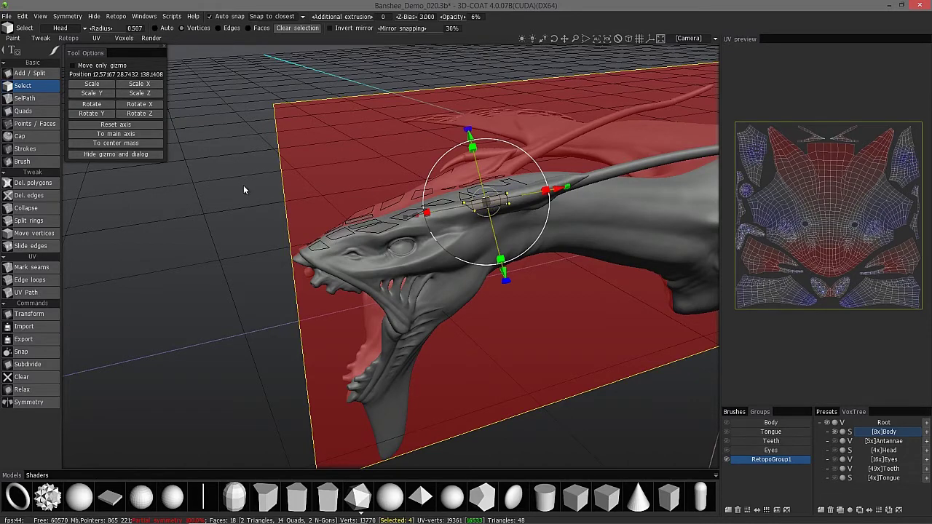
pyautogui.press('Escape')
# In Faces mode, select the hook-shaped n-gon on top of the head and delete it.
pyautogui.moveTo(249, 155); pyautogui.dragTo(453, 205)
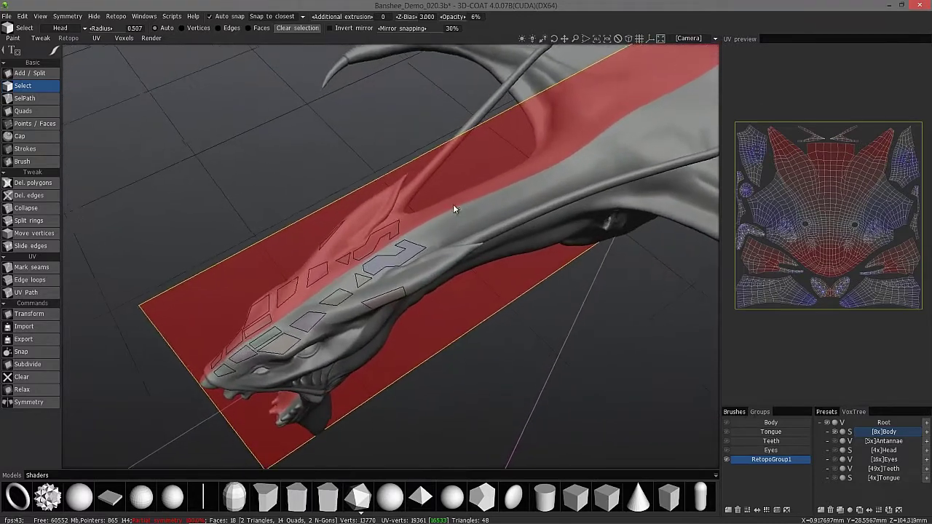
pyautogui.moveTo(453, 205); pyautogui.dragTo(315, 126, button='right')
pyautogui.moveTo(314, 126); pyautogui.dragTo(350, 128, button='middle')
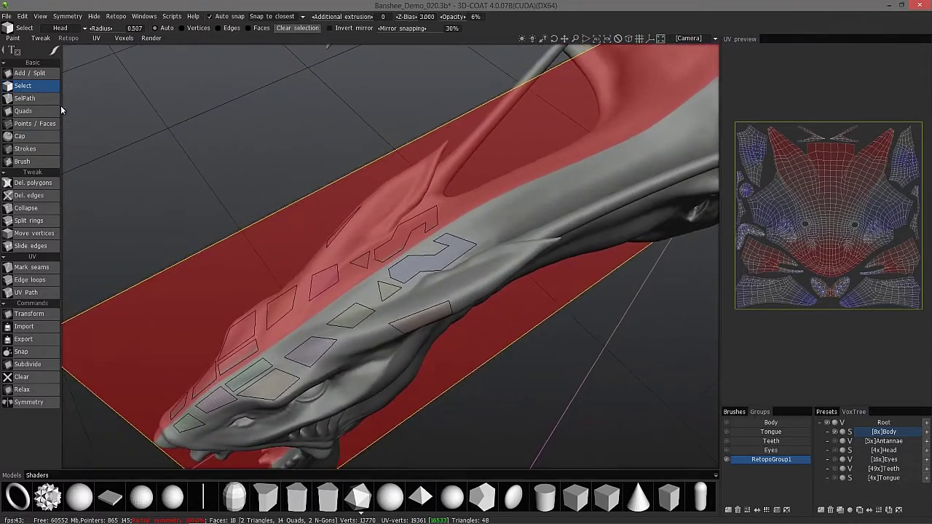
pyautogui.click(427, 264)
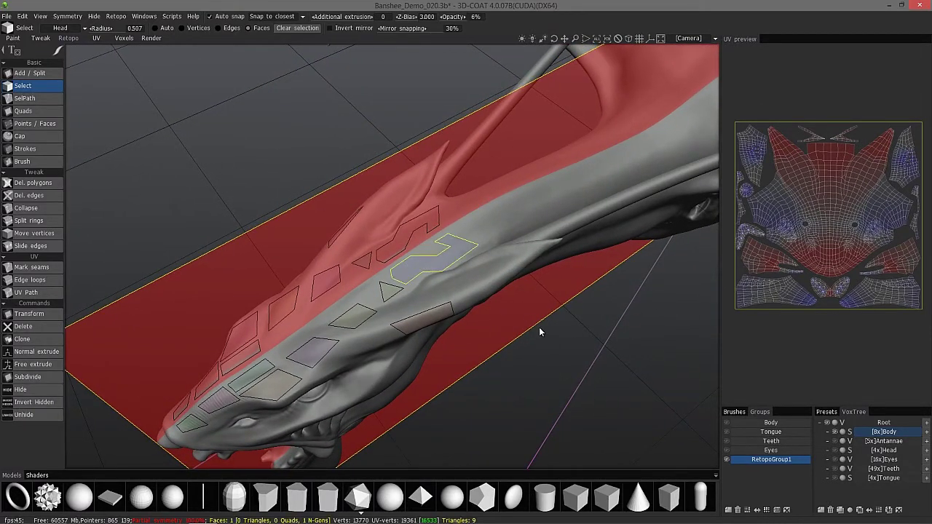
pyautogui.press('Delete')
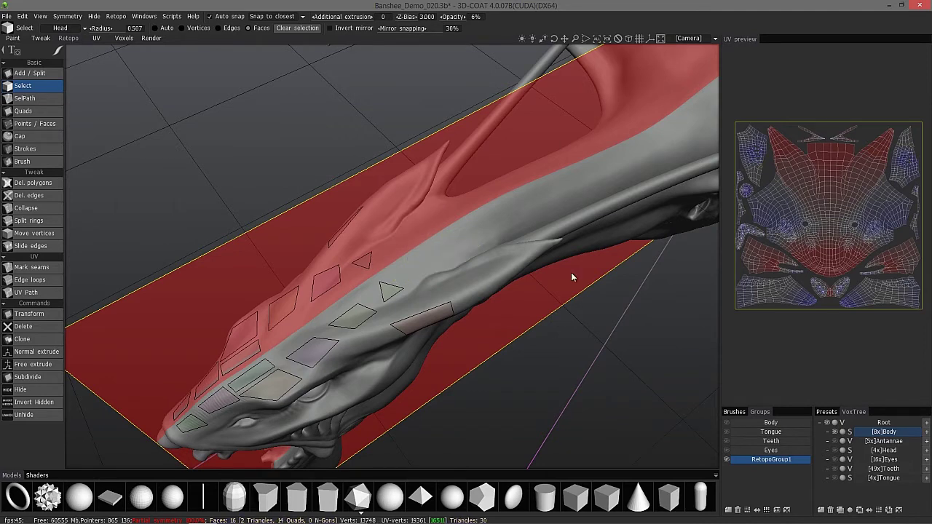
# With Add / Split, bridge the triangle and the quad in front of it with a new quad snapped to their four facing vertices.
pyautogui.moveTo(556, 313); pyautogui.dragTo(87, 94)
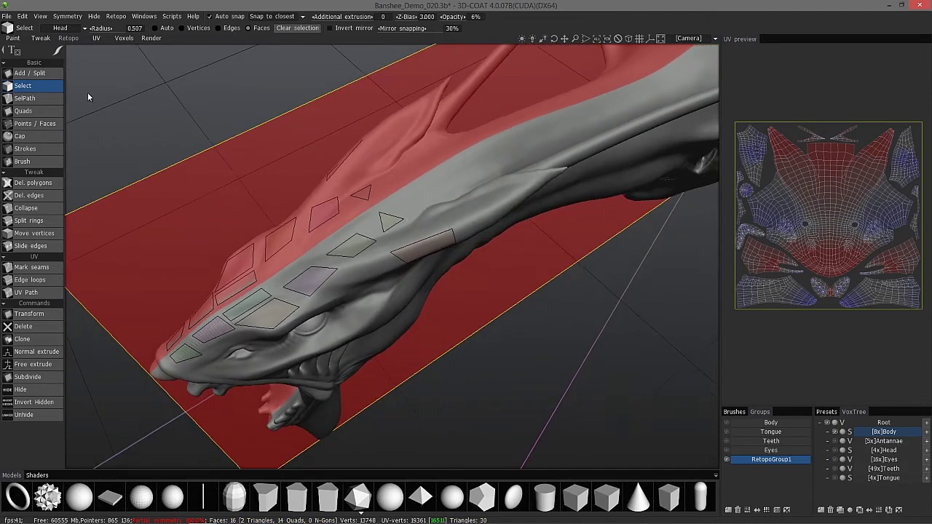
pyautogui.click(40, 73)
pyautogui.keyDown('alt'); pyautogui.moveTo(372, 216); pyautogui.dragTo(415, 162); pyautogui.keyUp('alt')
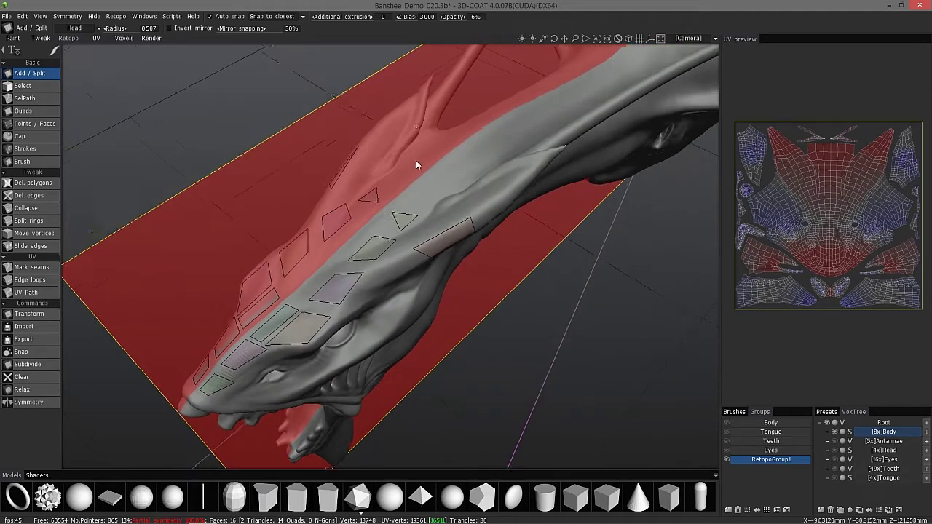
pyautogui.scroll(3, 427, 241)
pyautogui.keyDown('alt'); pyautogui.moveTo(428, 240); pyautogui.dragTo(435, 178, button='right'); pyautogui.keyUp('alt')
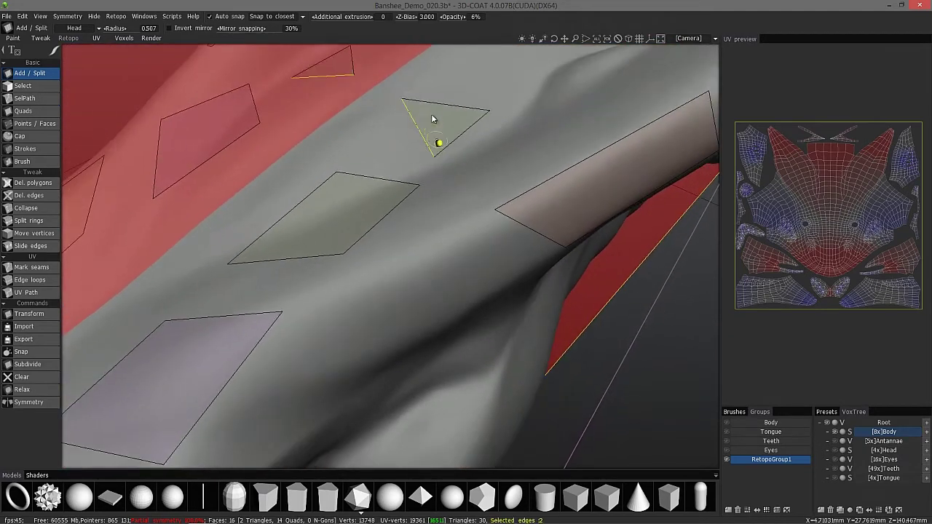
pyautogui.keyDown('alt'); pyautogui.moveTo(388, 102); pyautogui.dragTo(394, 142, button='right'); pyautogui.keyUp('alt')
pyautogui.keyDown('alt'); pyautogui.moveTo(411, 150); pyautogui.dragTo(401, 129); pyautogui.keyUp('alt')
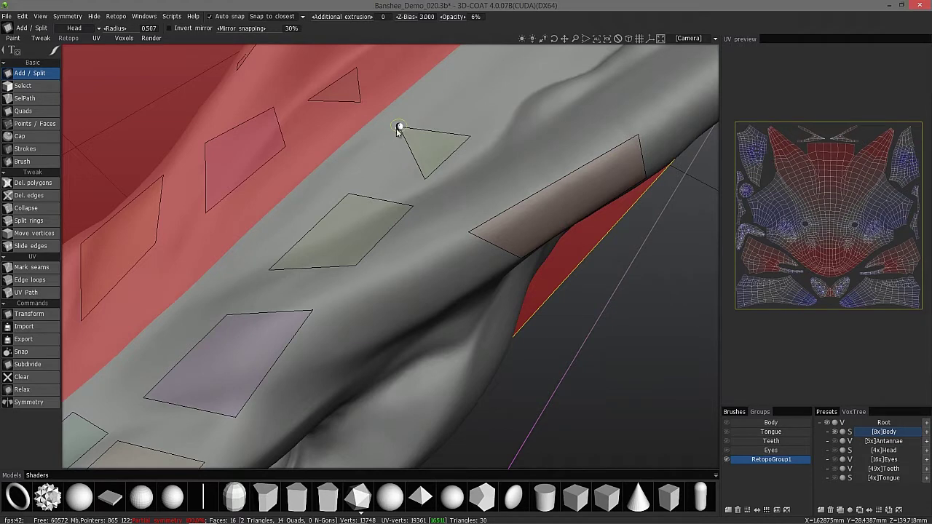
pyautogui.click(398, 129)
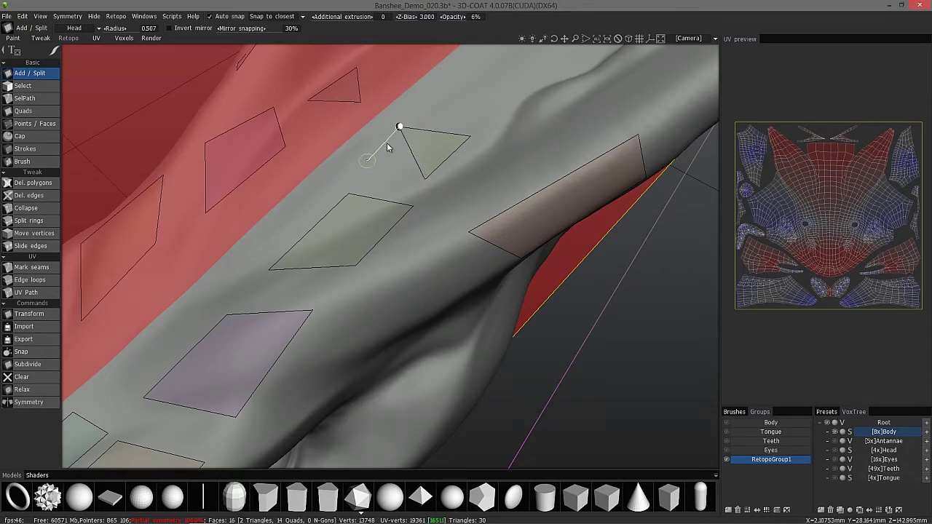
pyautogui.click(349, 196)
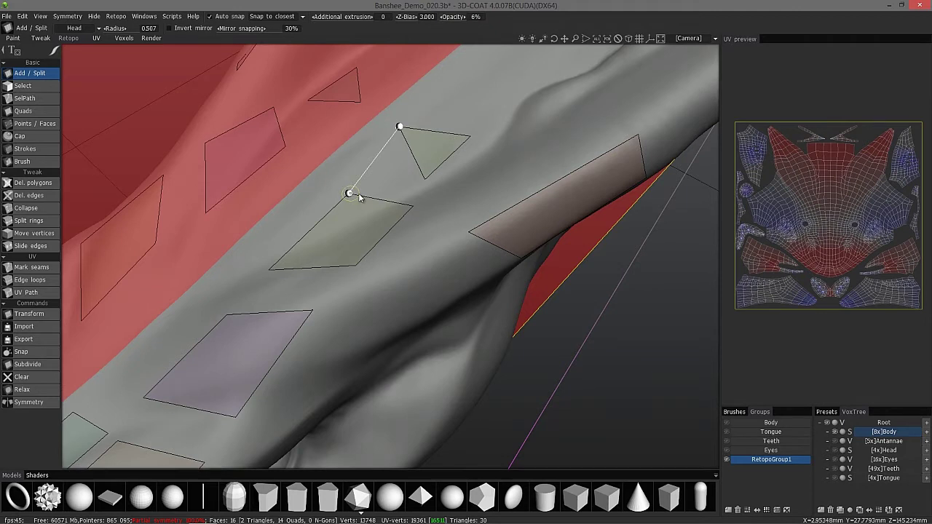
pyautogui.click(355, 195)
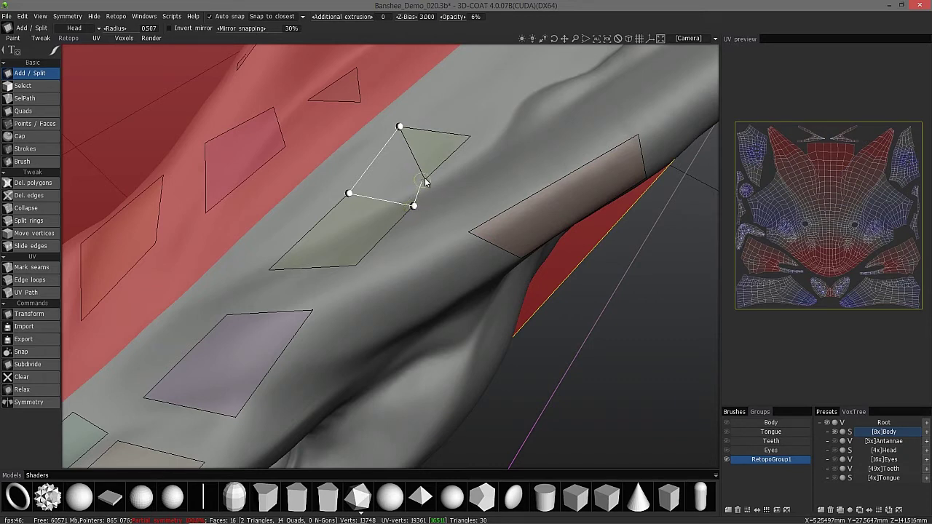
pyautogui.click(426, 180)
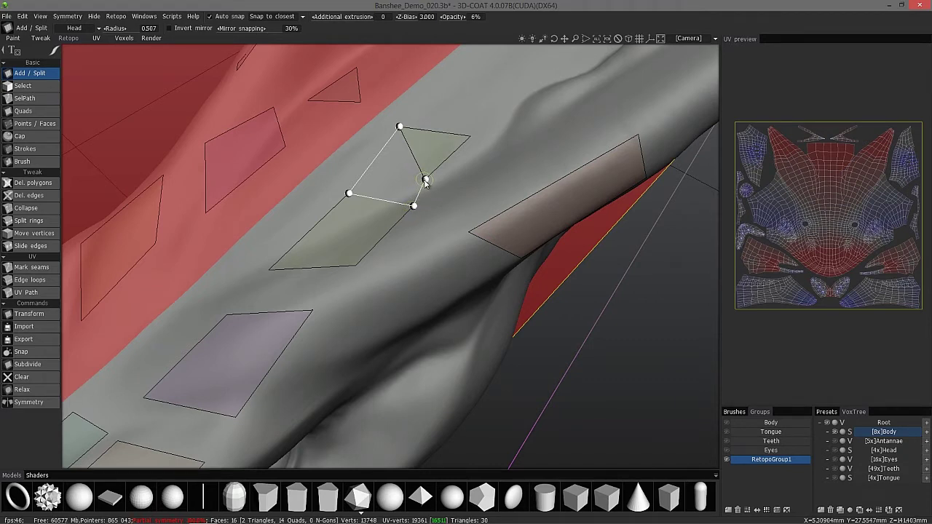
pyautogui.click(400, 128)
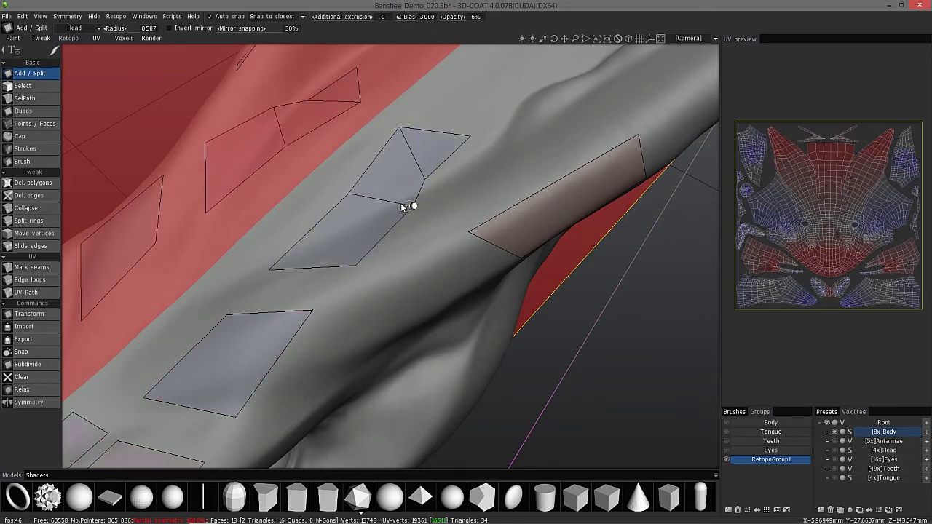
# Draw a quad joining the outer edge of the quad in front of the bridge to the upper edge of the long side-ridge quad.
pyautogui.keyDown('alt'); pyautogui.moveTo(404, 212); pyautogui.dragTo(466, 258); pyautogui.keyUp('alt')
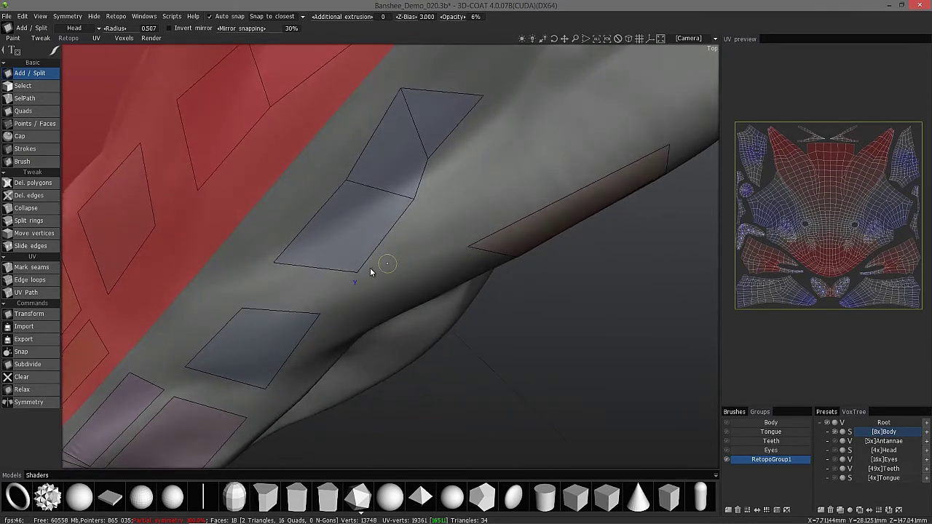
pyautogui.click(357, 273)
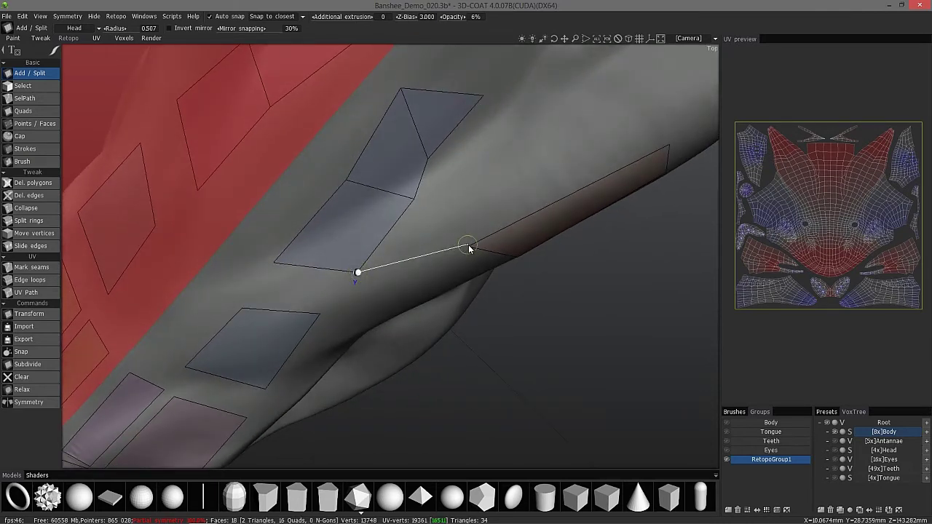
pyautogui.click(468, 247)
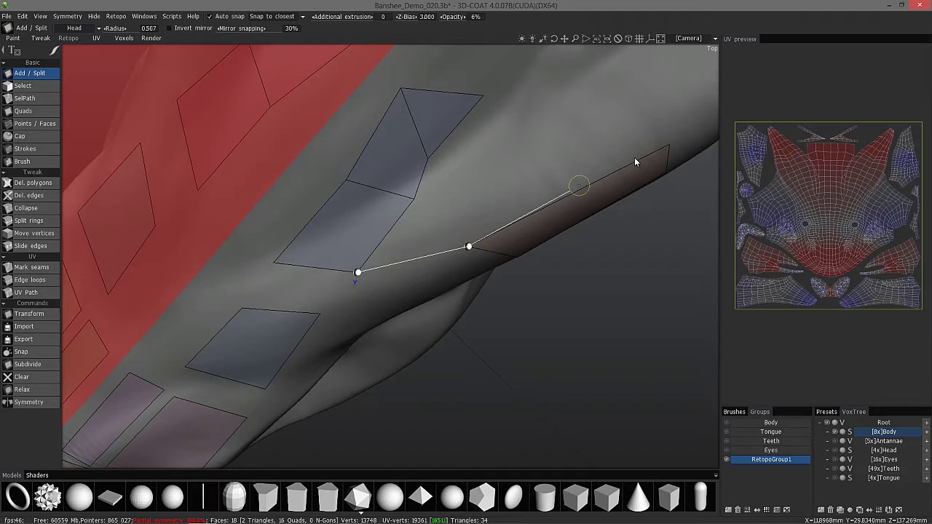
pyautogui.click(669, 145)
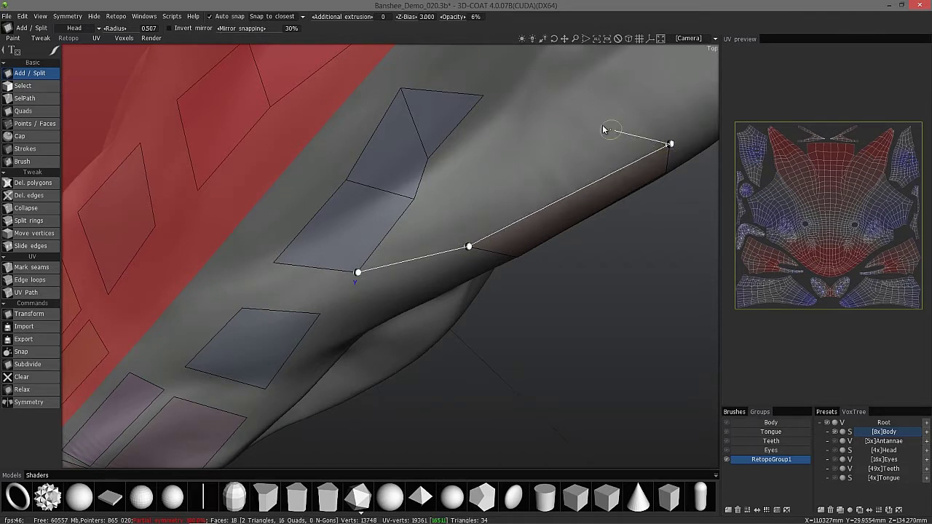
pyautogui.click(414, 199)
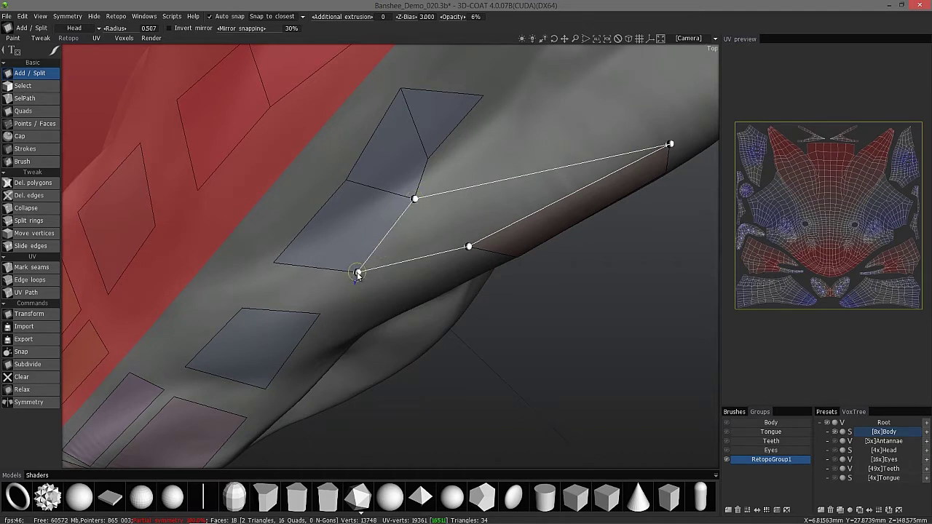
pyautogui.click(357, 273)
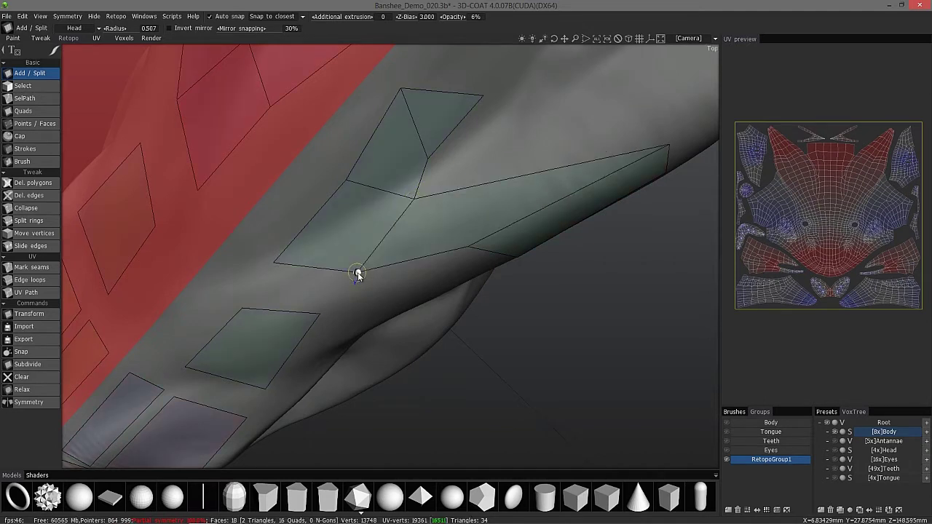
# Fill the gap behind the joining quad with a quad running from the side-ridge quad's rear upper vertex to the triangle's rear outer vertex.
pyautogui.click(669, 144)
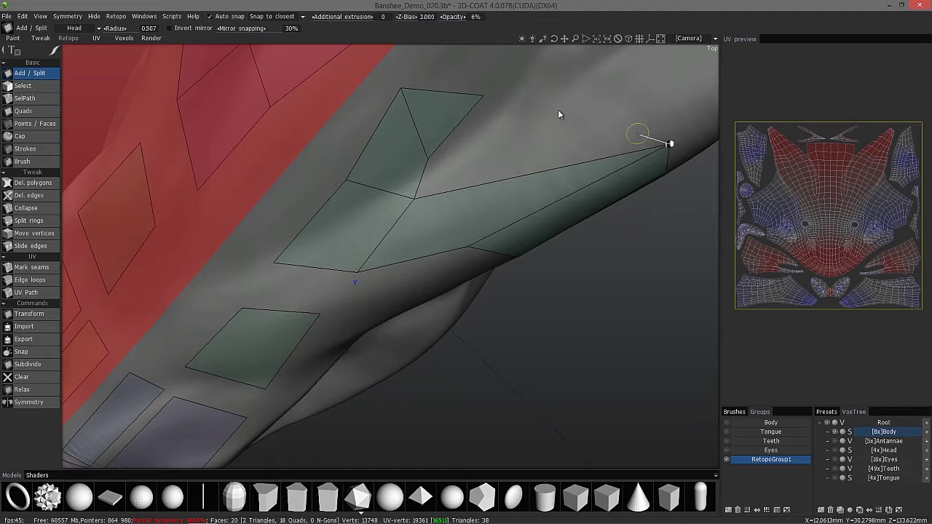
pyautogui.click(484, 97)
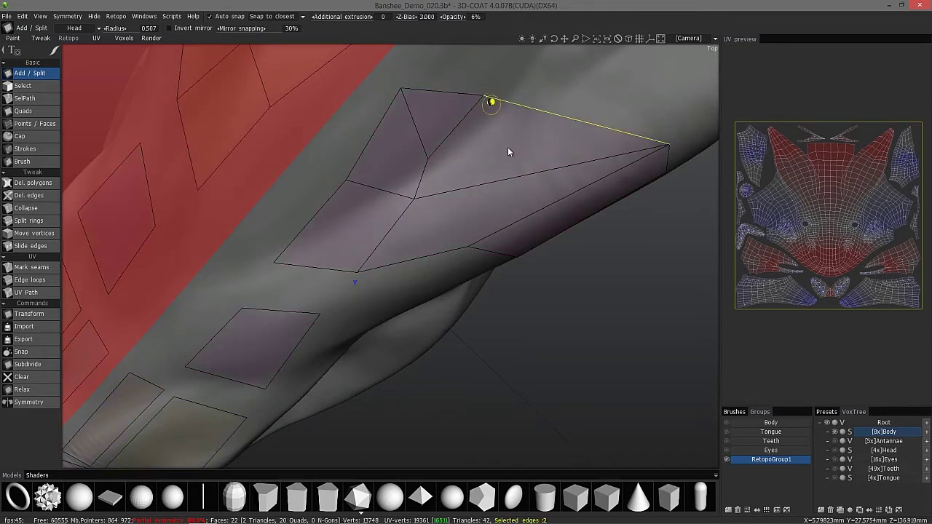
pyautogui.keyDown('alt'); pyautogui.moveTo(534, 118); pyautogui.dragTo(514, 171); pyautogui.keyUp('alt')
pyautogui.keyDown('alt'); pyautogui.moveTo(603, 83); pyautogui.dragTo(607, 107); pyautogui.keyUp('alt')
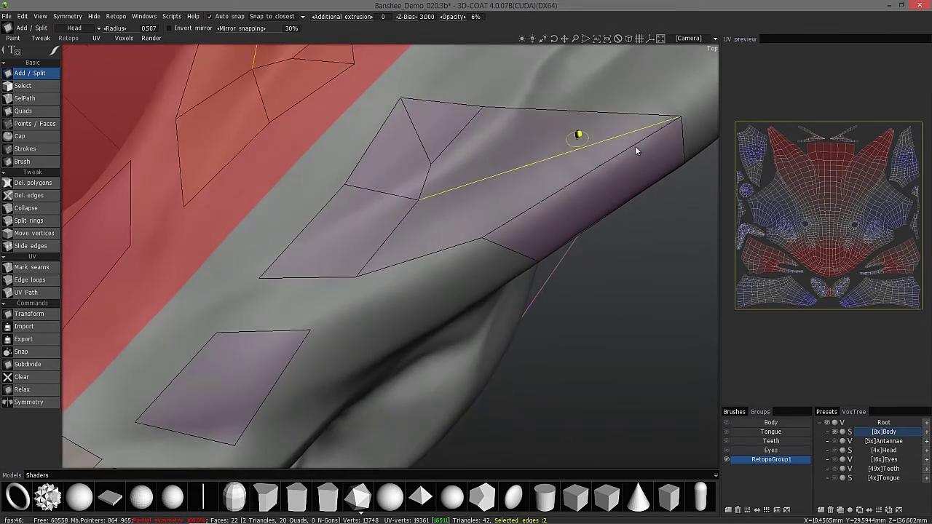
pyautogui.keyDown('alt'); pyautogui.moveTo(636, 148); pyautogui.dragTo(643, 139); pyautogui.keyUp('alt')
pyautogui.keyDown('alt'); pyautogui.moveTo(339, 262); pyautogui.dragTo(336, 244); pyautogui.keyUp('alt')
# Draw a quad linking the side-ridge quad's front upper vertex, a new surface point, the forward quad's rear corner and the joined patch's front corner.
pyautogui.moveTo(359, 289); pyautogui.dragTo(468, 298, button='middle')
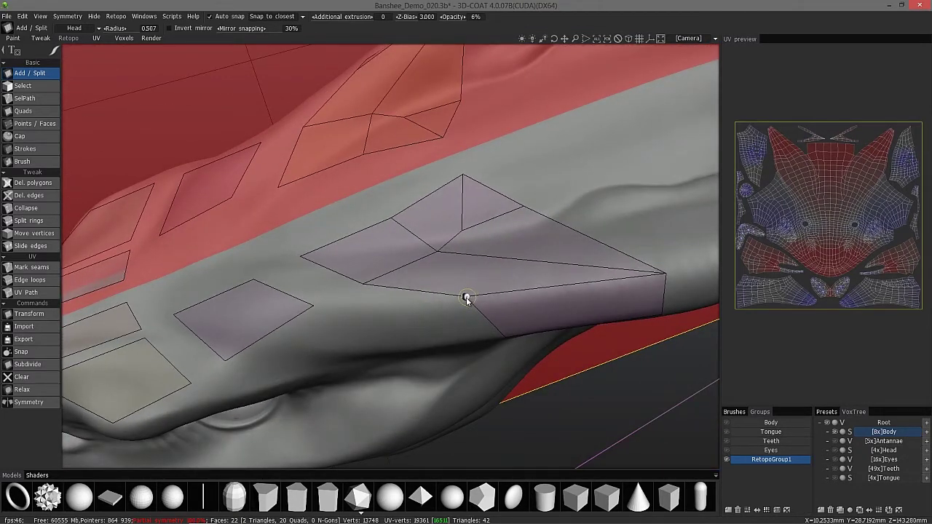
pyautogui.click(466, 298)
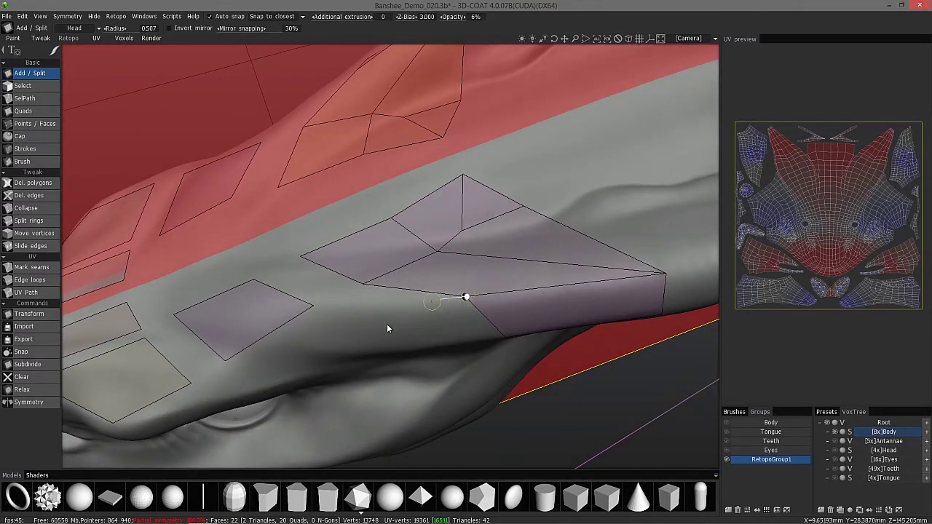
pyautogui.click(313, 306)
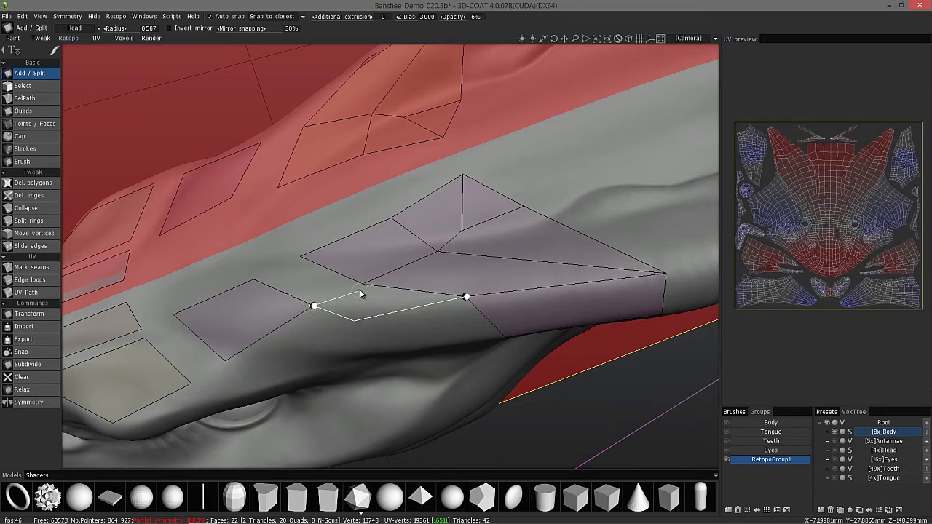
pyautogui.moveTo(362, 283); pyautogui.dragTo(363, 284, button='middle')
pyautogui.click(363, 284)
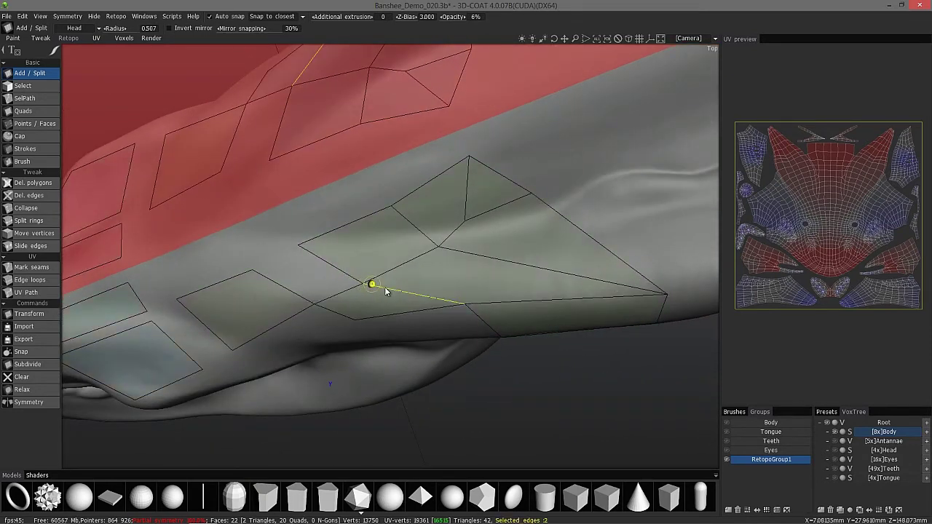
# Fill the gap between the forward quad and the joined patch with a quad snapped to their four facing vertices.
pyautogui.click(298, 246)
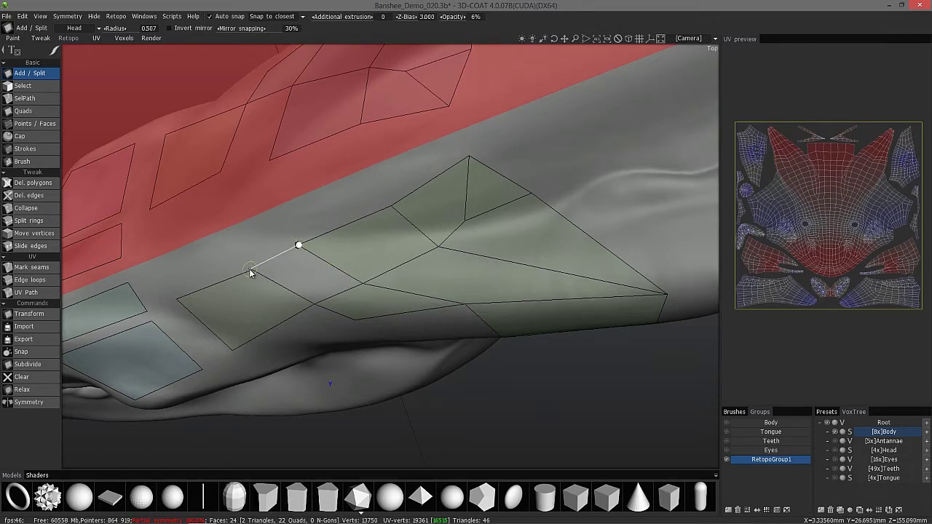
pyautogui.click(252, 270)
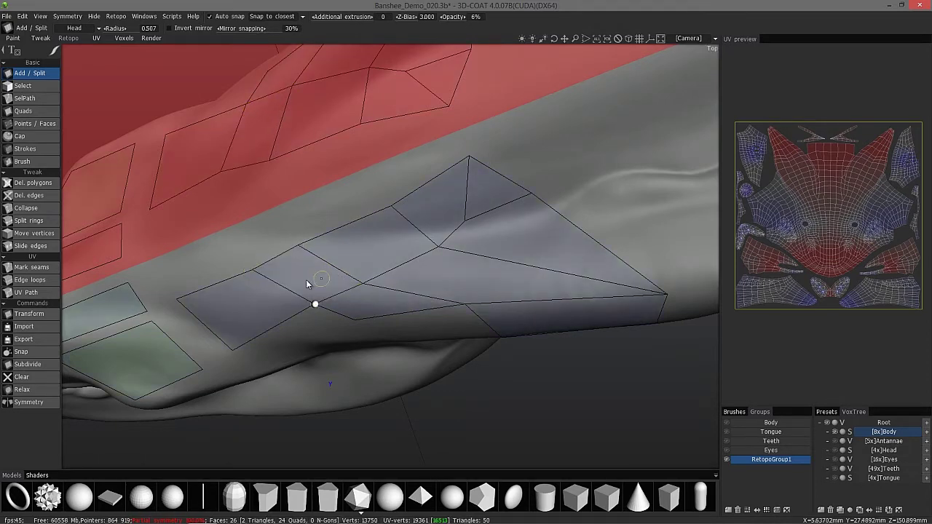
# Try splitting the patch's front quad diagonally from its front outer vertex to its rear inner vertex.
pyautogui.moveTo(310, 286); pyautogui.dragTo(244, 351, button='middle')
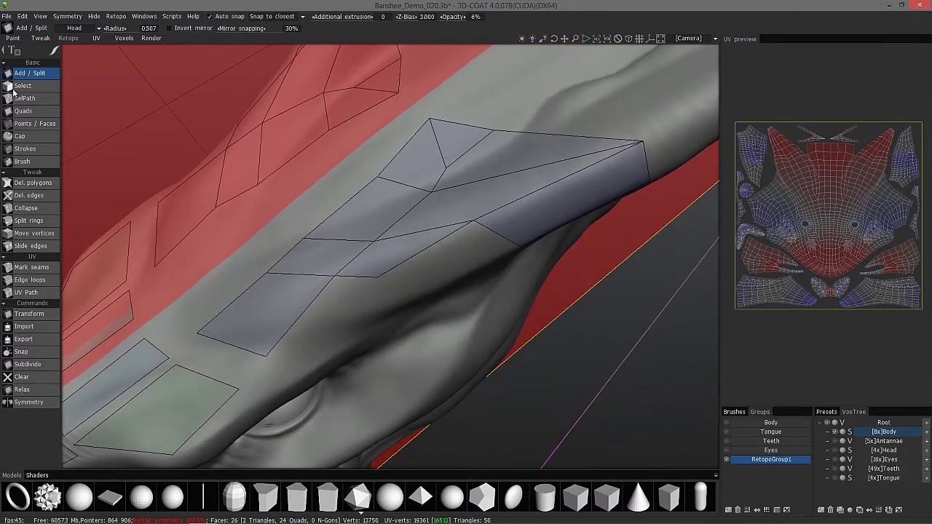
pyautogui.click(227, 348)
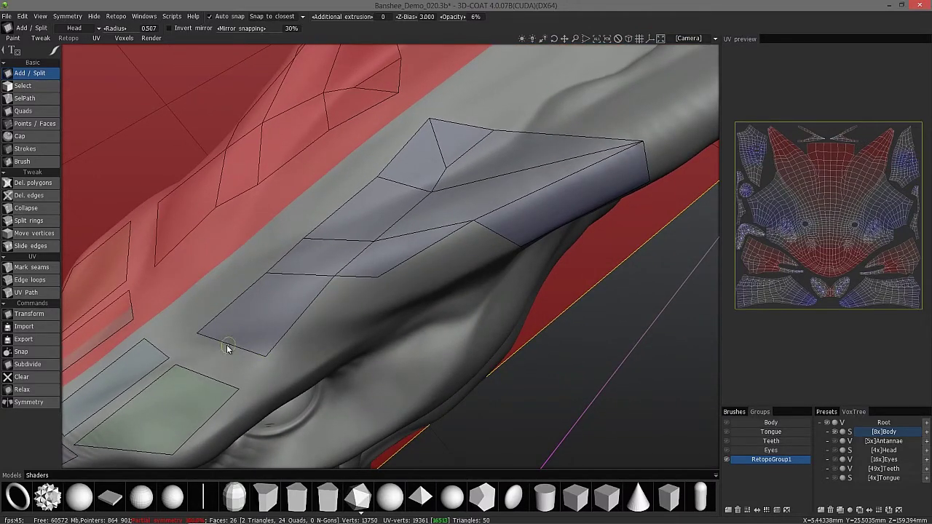
pyautogui.click(230, 348)
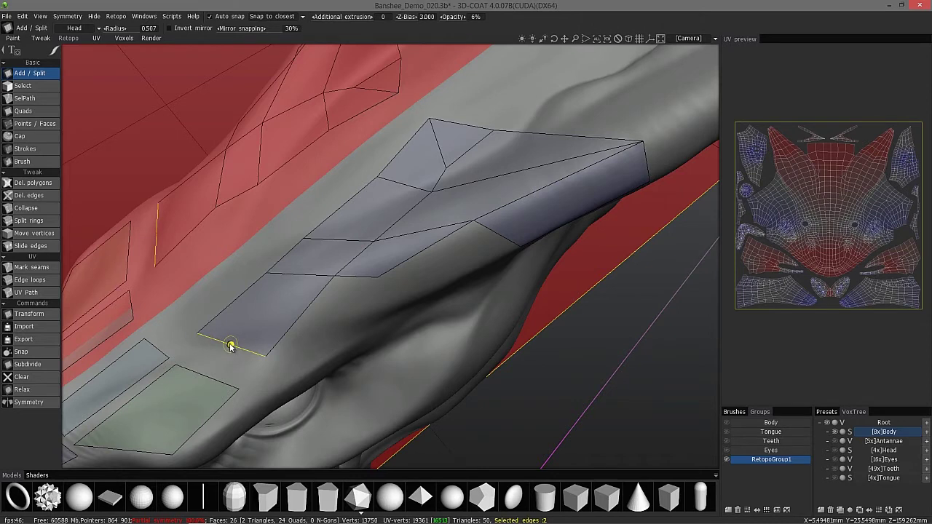
pyautogui.click(263, 356)
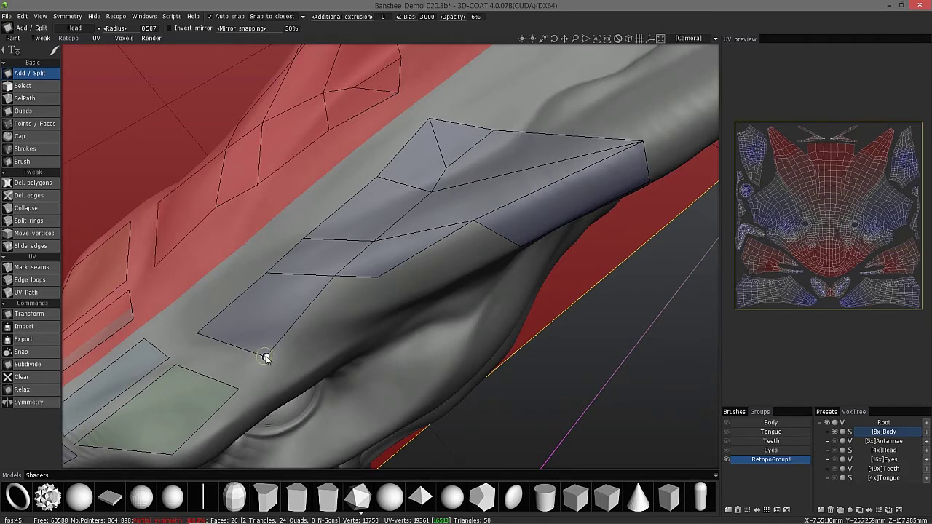
pyautogui.click(266, 275)
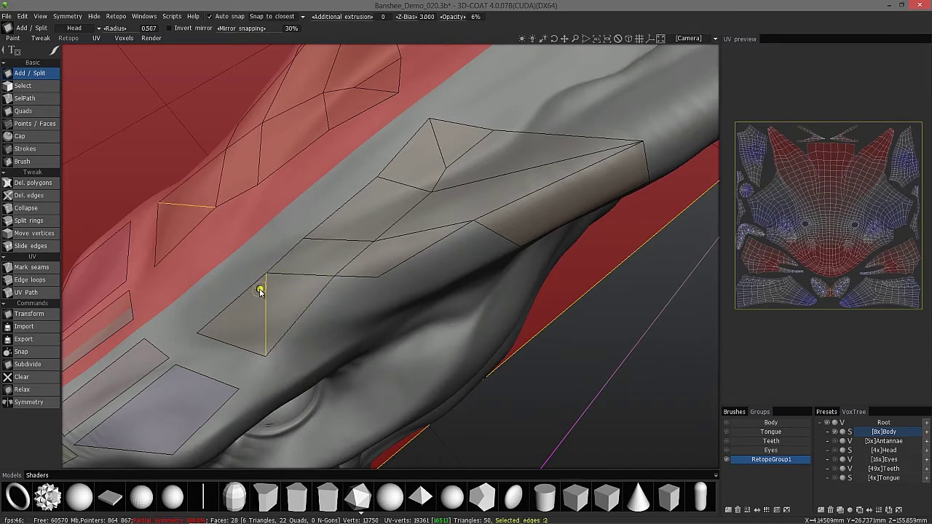
pyautogui.press('Delete')
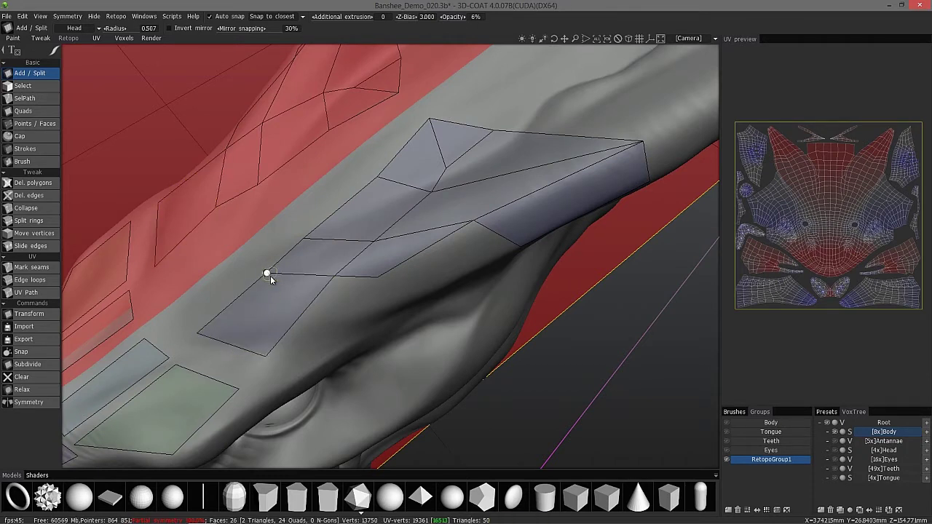
# Split the front quad crosswise at mid-length, and cut from its front edge's midpoint through the new edge to the rear outer vertex.
pyautogui.click(298, 317)
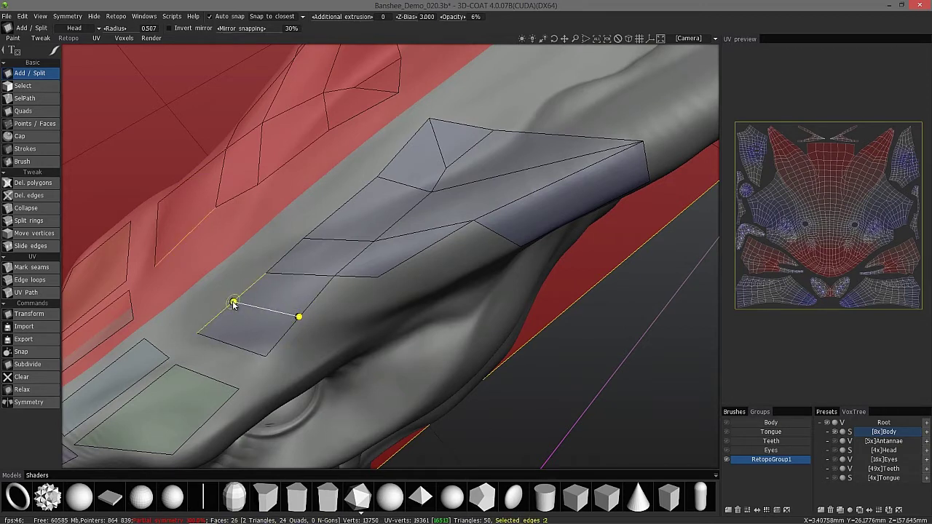
pyautogui.click(232, 304)
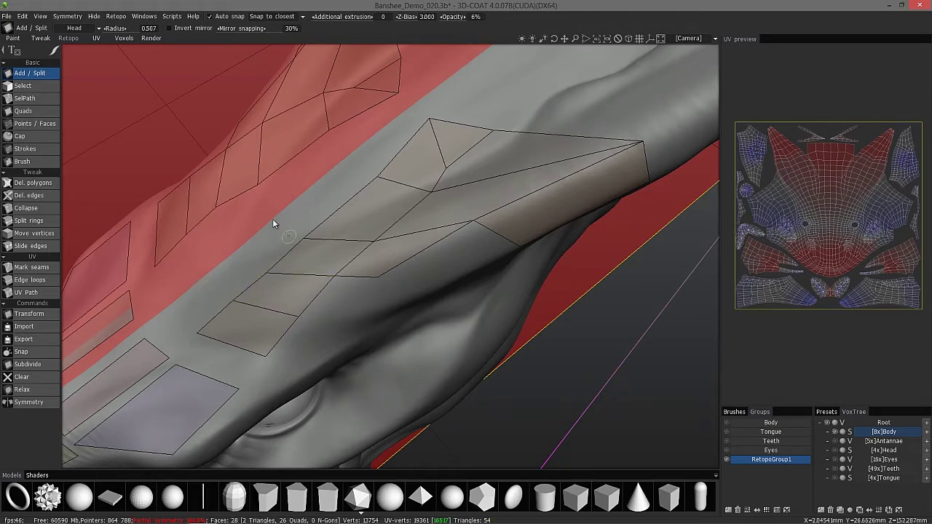
pyautogui.click(232, 345)
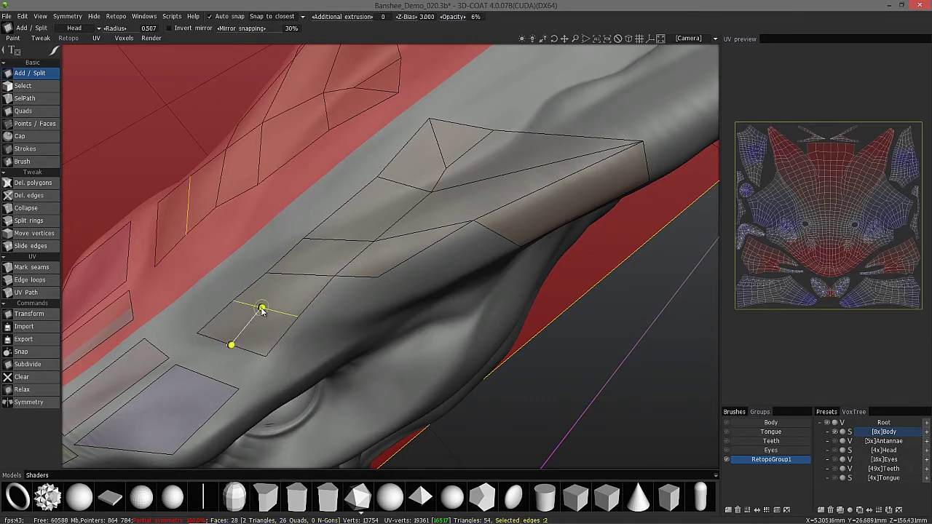
pyautogui.click(261, 309)
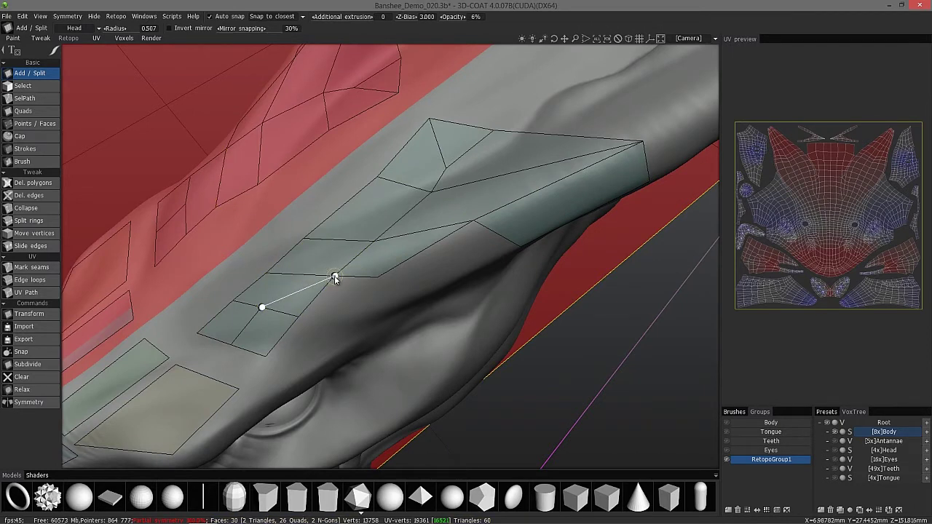
pyautogui.click(334, 278)
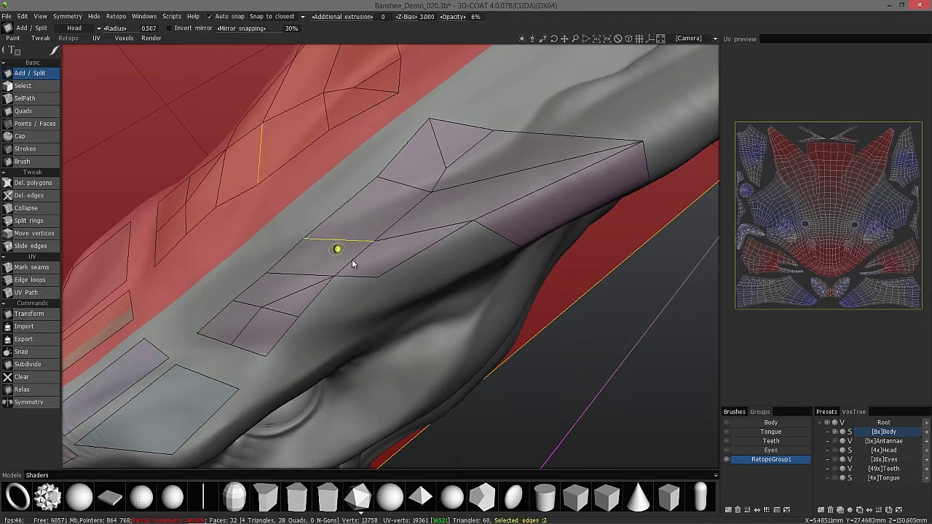
pyautogui.moveTo(334, 277); pyautogui.dragTo(374, 241)
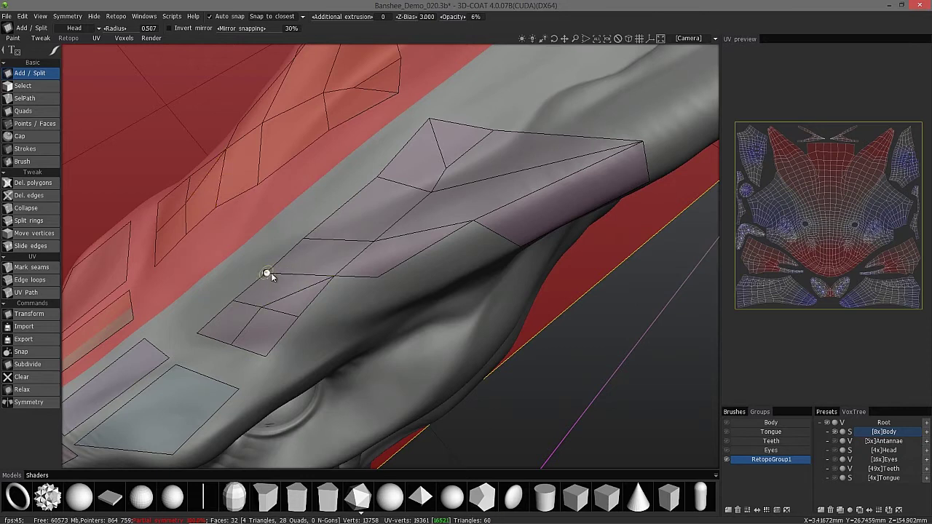
# Add a quad along the outer side of the split front quad's rear half and adjust its outer vertices on the surface.
pyautogui.click(379, 277)
pyautogui.click(348, 322)
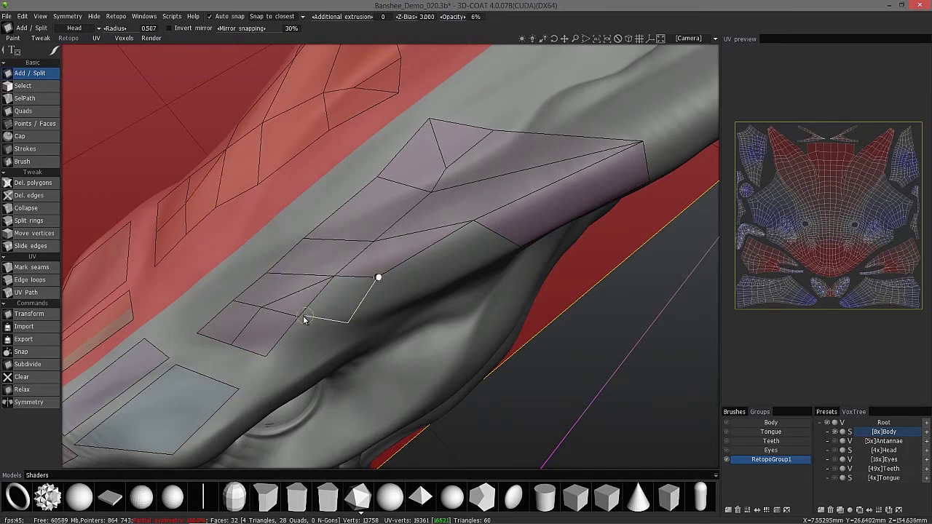
pyautogui.click(298, 318)
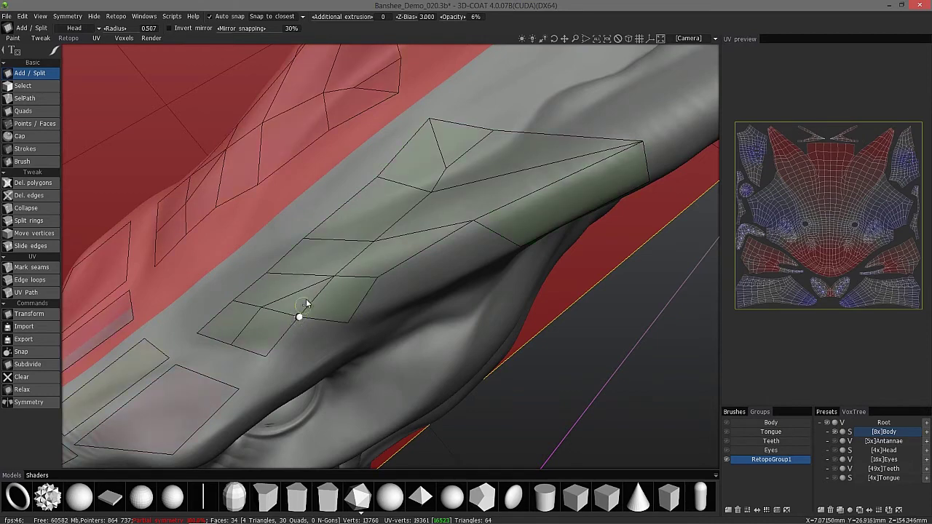
pyautogui.keyDown('alt'); pyautogui.moveTo(305, 311); pyautogui.dragTo(345, 330); pyautogui.keyUp('alt')
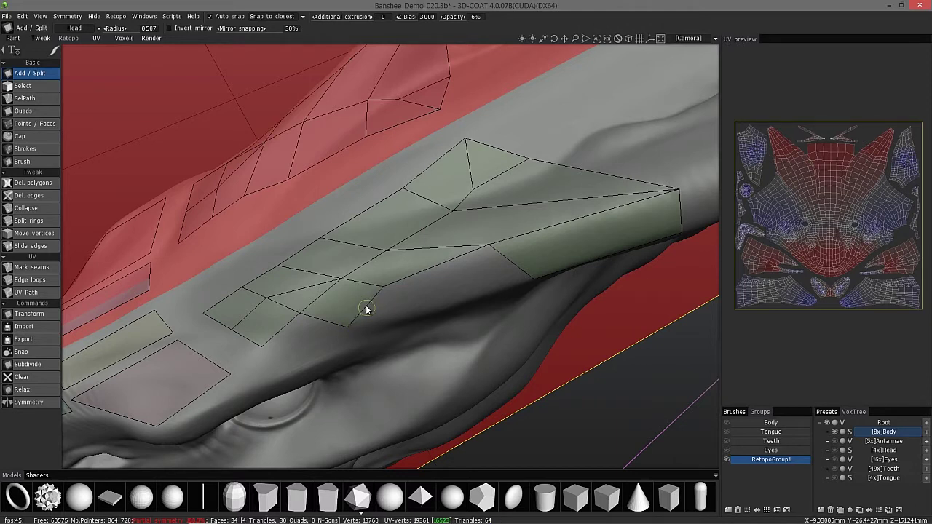
pyautogui.moveTo(363, 306)
pyautogui.mouseDown()
pyautogui.moveTo(354, 303)
pyautogui.moveTo(384, 306)
pyautogui.moveTo(366, 284)
pyautogui.moveTo(365, 308)
pyautogui.mouseUp()
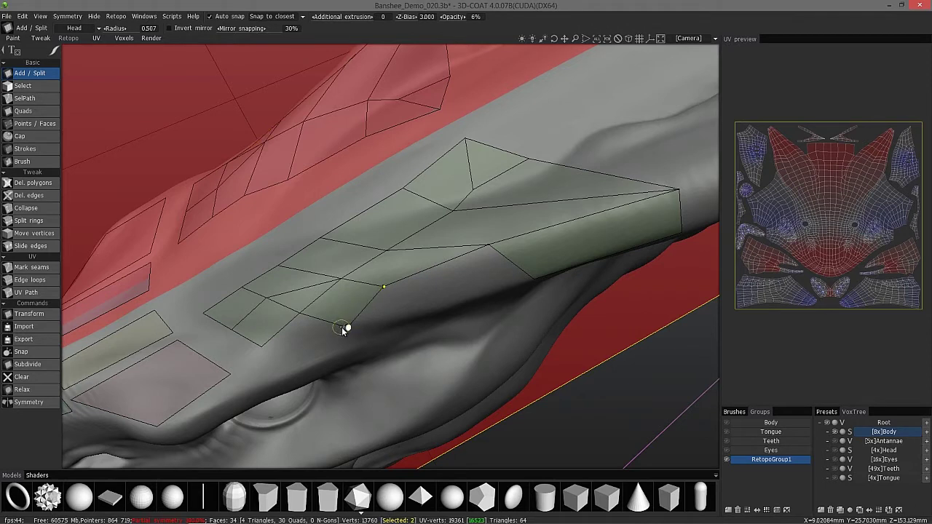
pyautogui.moveTo(347, 328); pyautogui.dragTo(323, 325)
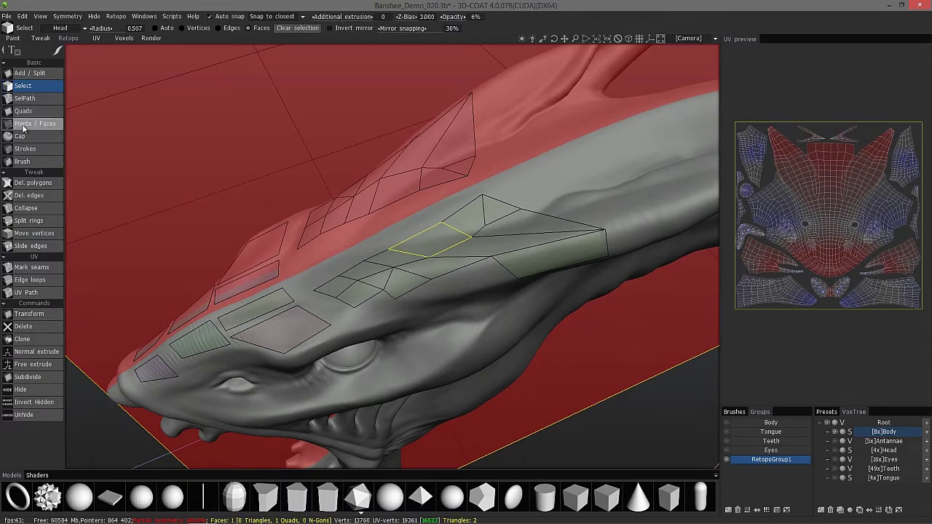
# Select all retopo faces on the head and delete them.
pyautogui.click(33, 124)
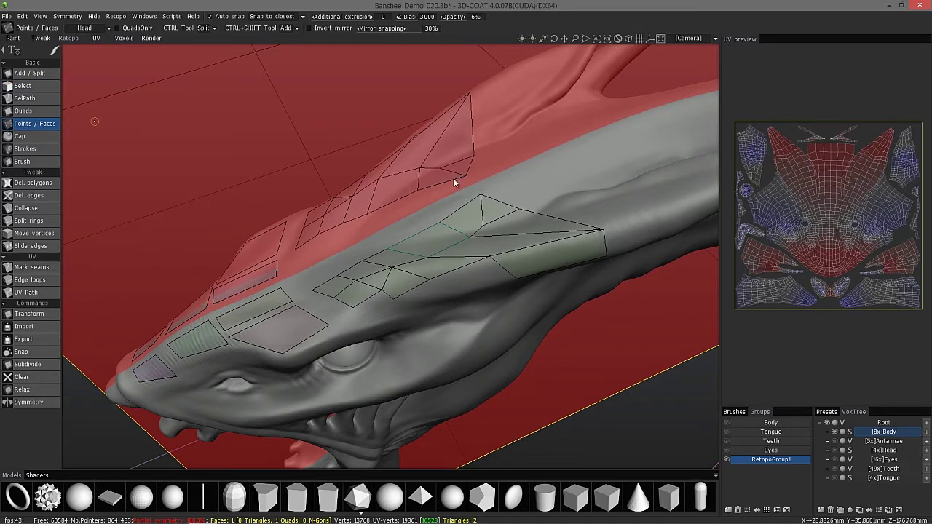
pyautogui.moveTo(440, 191); pyautogui.dragTo(714, 375, button='middle')
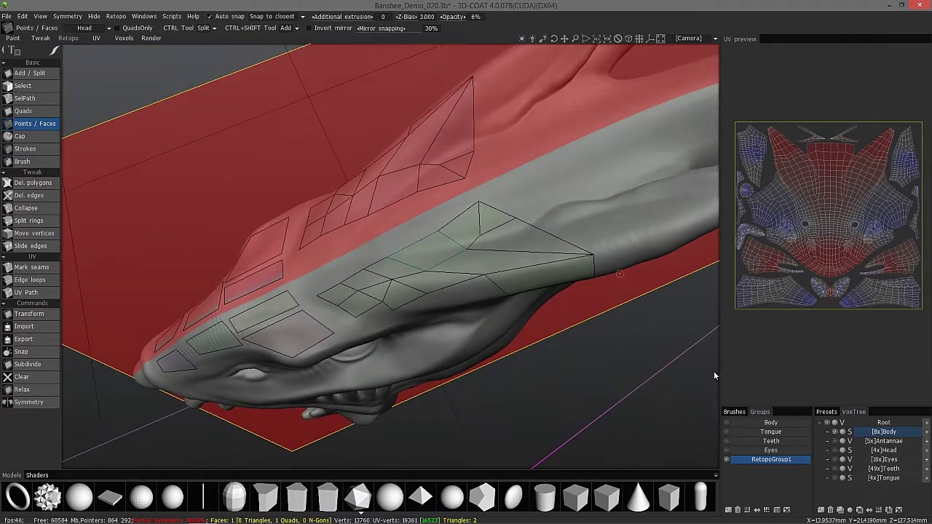
pyautogui.click(767, 510)
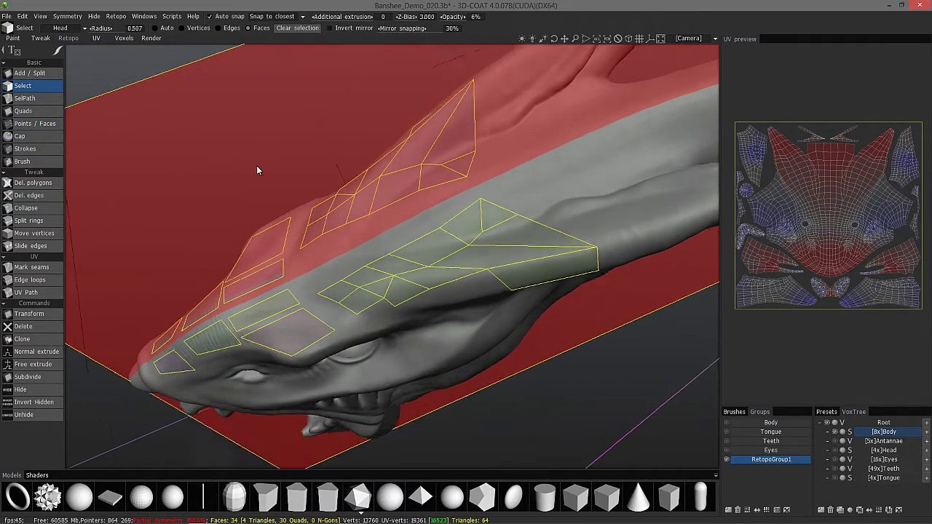
pyautogui.moveTo(256, 166); pyautogui.dragTo(245, 161)
pyautogui.press('Delete')
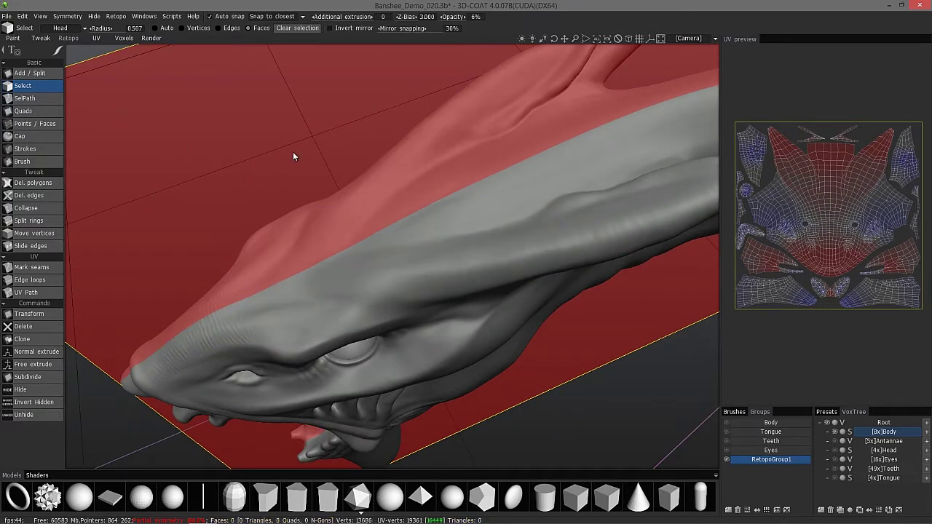
# With Points / Faces, place ten points in two rows along the upper lip, starting at the snout tip.
pyautogui.keyDown('alt'); pyautogui.moveTo(374, 275); pyautogui.dragTo(294, 130); pyautogui.keyUp('alt')
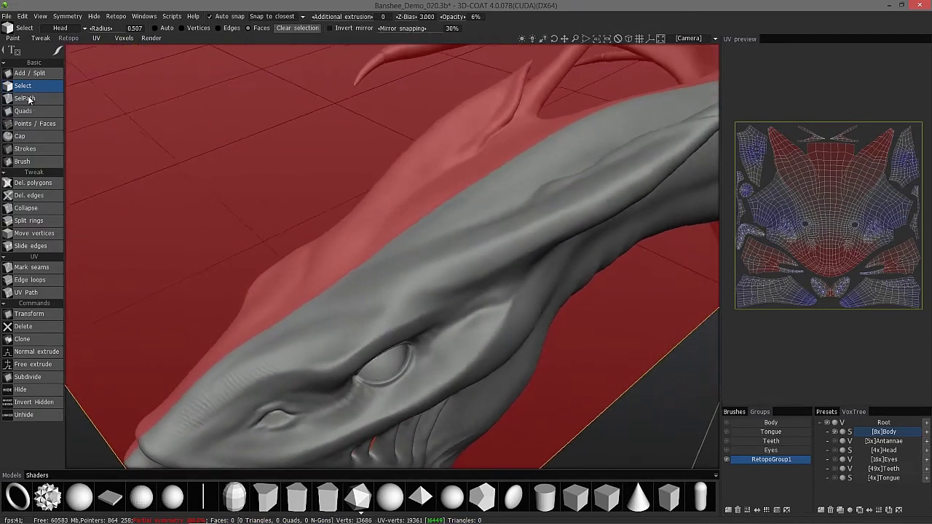
pyautogui.click(33, 125)
pyautogui.moveTo(288, 136); pyautogui.dragTo(175, 177, button='right')
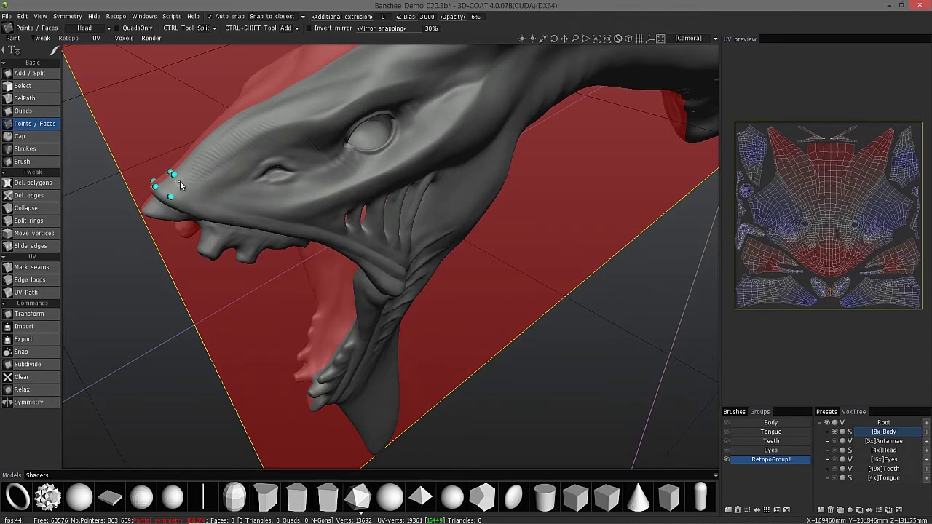
pyautogui.click(182, 182)
pyautogui.moveTo(199, 188); pyautogui.dragTo(258, 208, button='right')
pyautogui.click(192, 205)
pyautogui.click(216, 218)
pyautogui.click(257, 208)
pyautogui.click(253, 226)
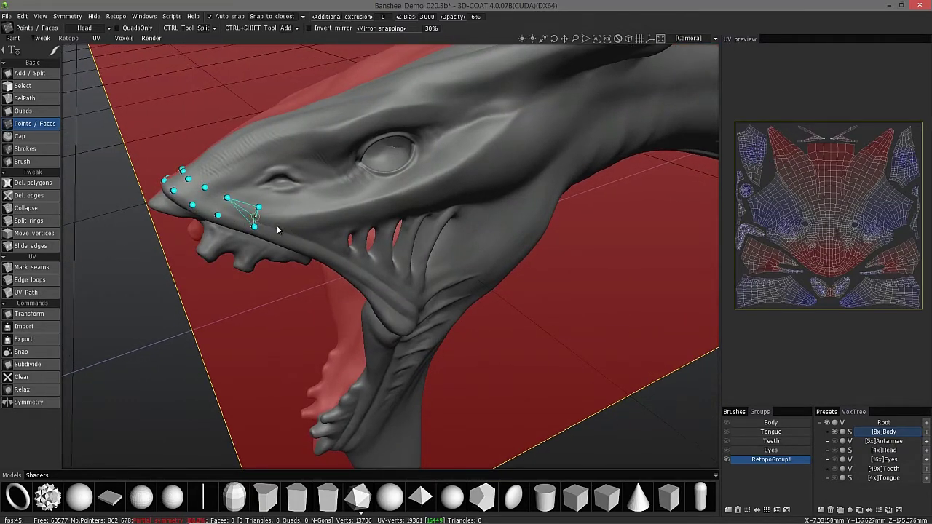
# Turn the two rows of lip points into a strip of four adjoining quads reaching the snout tip.
pyautogui.click(232, 206)
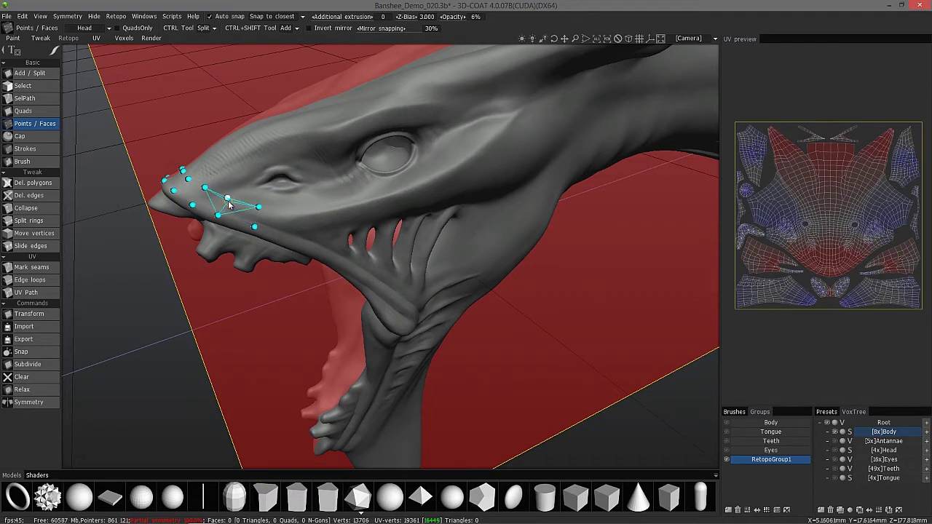
pyautogui.keyDown('alt'); pyautogui.moveTo(268, 211); pyautogui.dragTo(237, 219); pyautogui.keyUp('alt')
pyautogui.hotkey('ctrl', 'z')
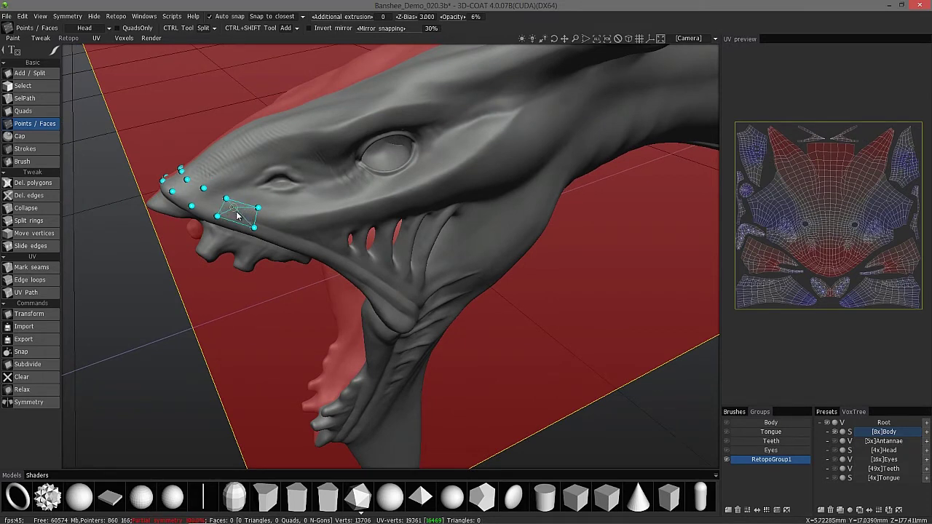
pyautogui.click(235, 213)
pyautogui.keyDown('alt'); pyautogui.moveTo(292, 134); pyautogui.dragTo(268, 151); pyautogui.keyUp('alt')
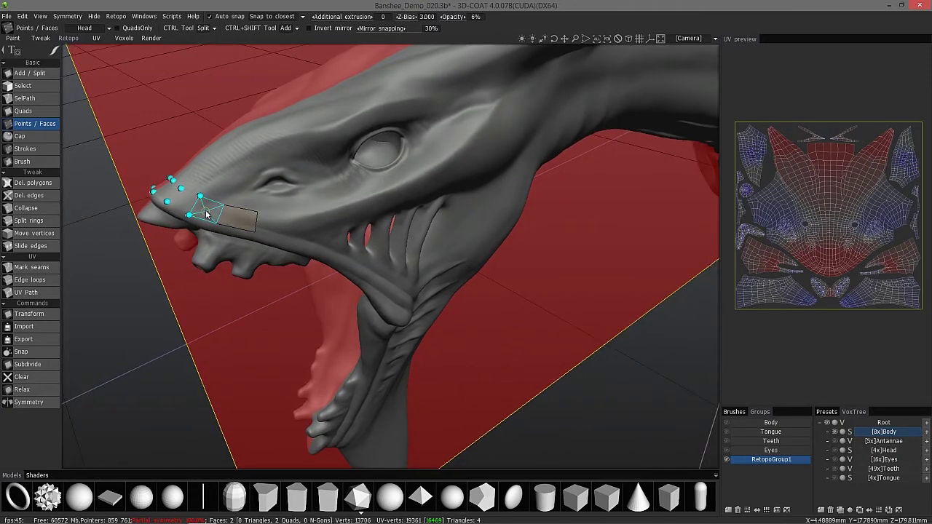
pyautogui.click(205, 212)
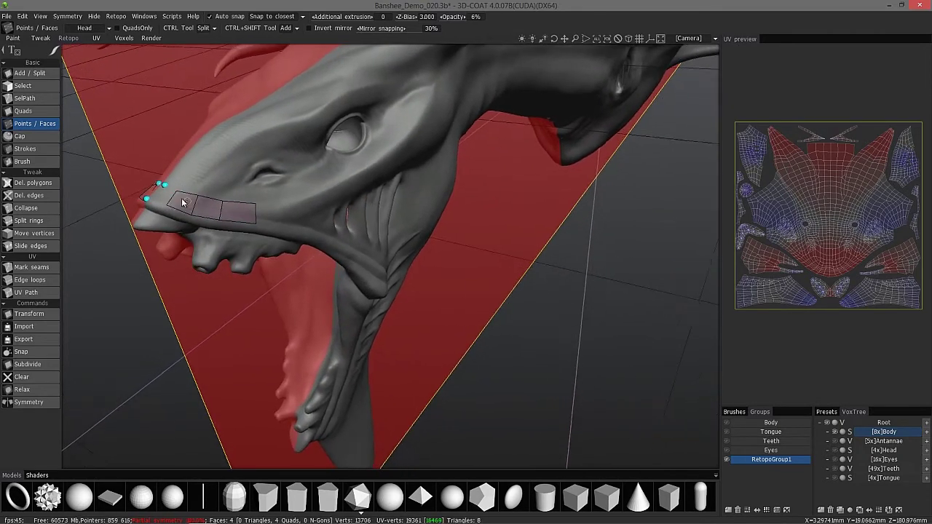
pyautogui.click(183, 202)
pyautogui.rightClick(164, 198)
# In a side view, place two rows of five points below the eye, from behind the lip quads to above the rearmost slit.
pyautogui.keyDown('alt'); pyautogui.moveTo(280, 221); pyautogui.dragTo(211, 126); pyautogui.keyUp('alt')
pyautogui.moveTo(210, 125); pyautogui.dragTo(482, 131, button='middle')
pyautogui.click(270, 186)
pyautogui.click(262, 205)
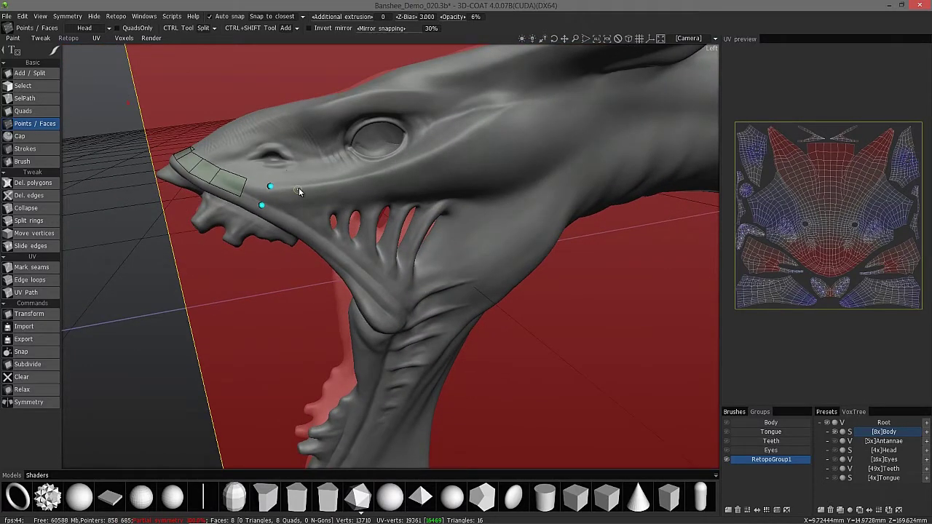
pyautogui.click(349, 203)
pyautogui.click(379, 174)
pyautogui.click(391, 202)
pyautogui.click(420, 161)
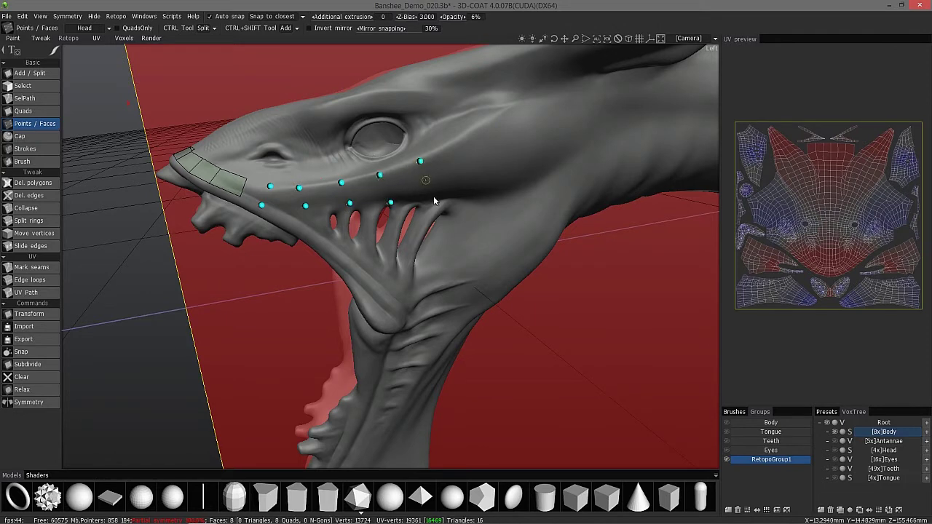
pyautogui.click(433, 200)
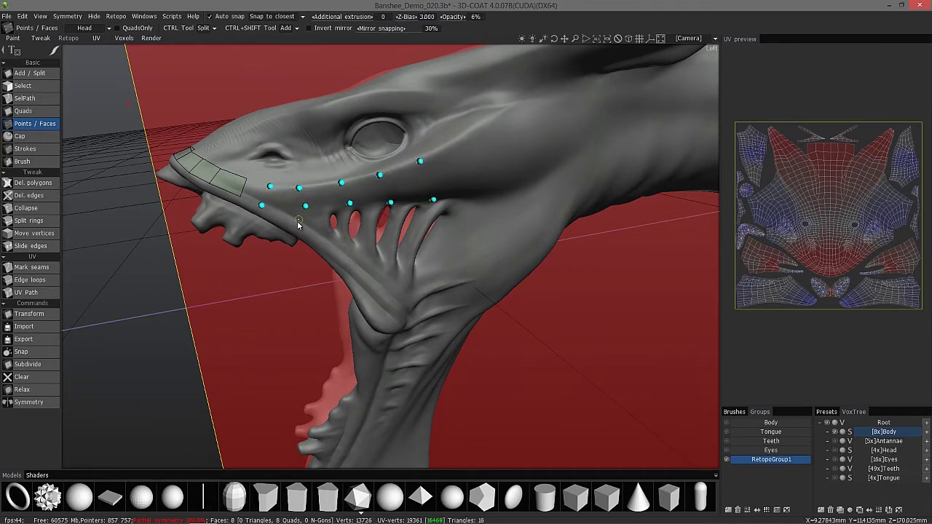
# Place three more points at the mouth corner and turn them and the points in front into two adjoining quads.
pyautogui.click(326, 222)
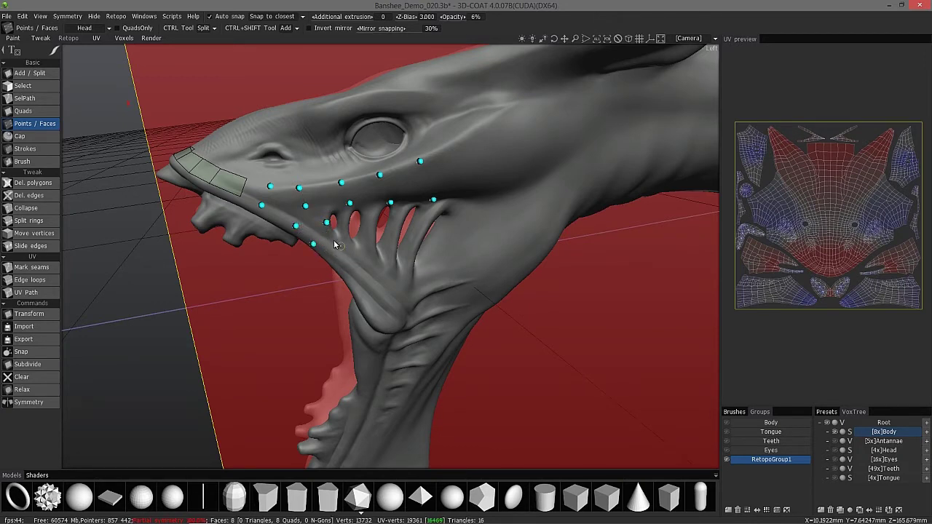
pyautogui.moveTo(327, 222)
pyautogui.mouseDown()
pyautogui.moveTo(327, 211)
pyautogui.moveTo(330, 232)
pyautogui.mouseUp()
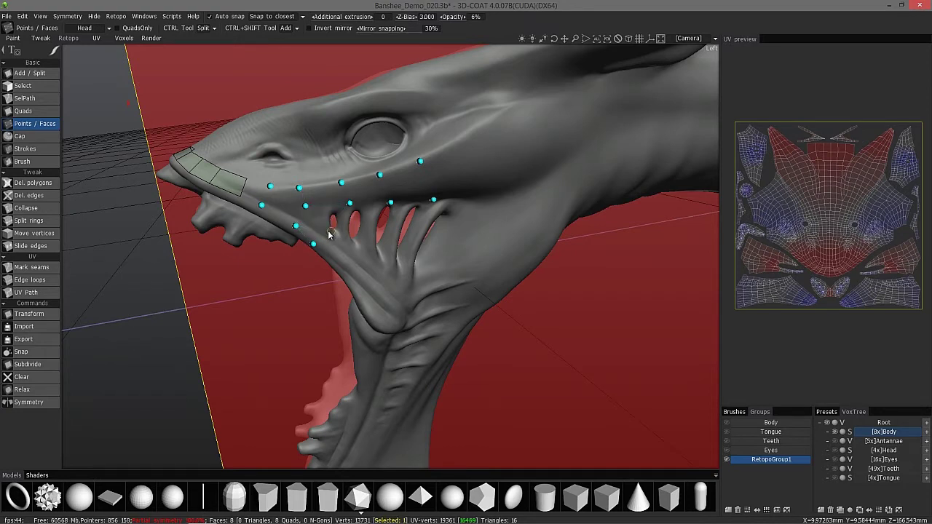
pyautogui.click(329, 230)
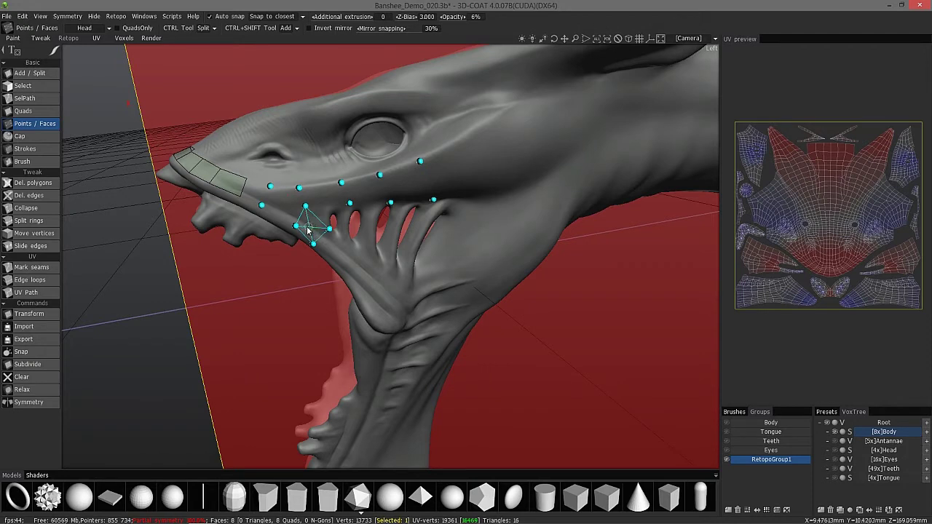
pyautogui.rightClick(307, 228)
pyautogui.rightClick(281, 208)
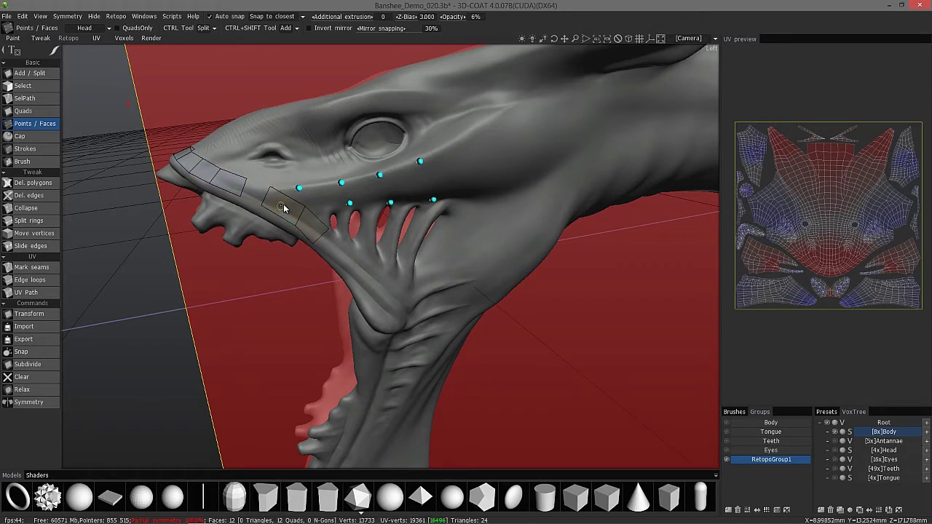
# Slide the frontmost loose upper point rearward, nudge the two quads' shared upper corner, and add a new point below the moved one.
pyautogui.click(299, 188)
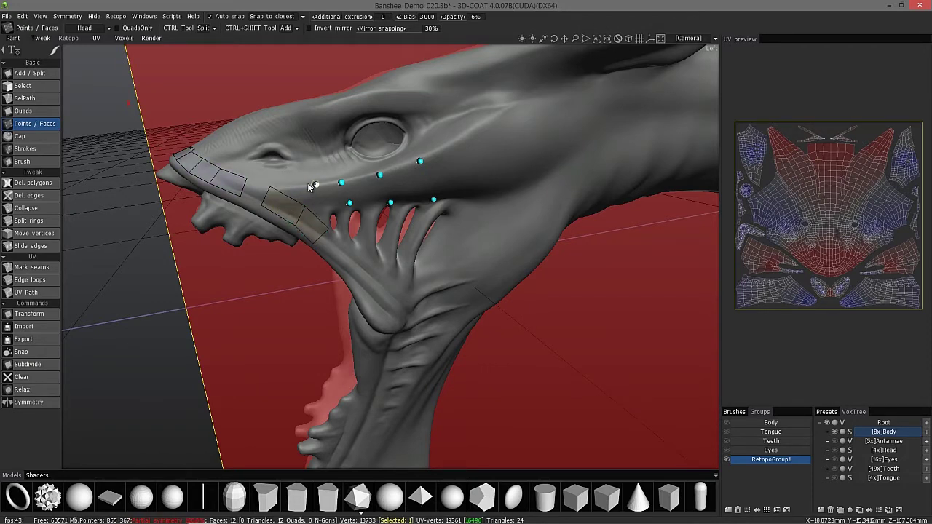
pyautogui.moveTo(308, 183); pyautogui.dragTo(311, 185)
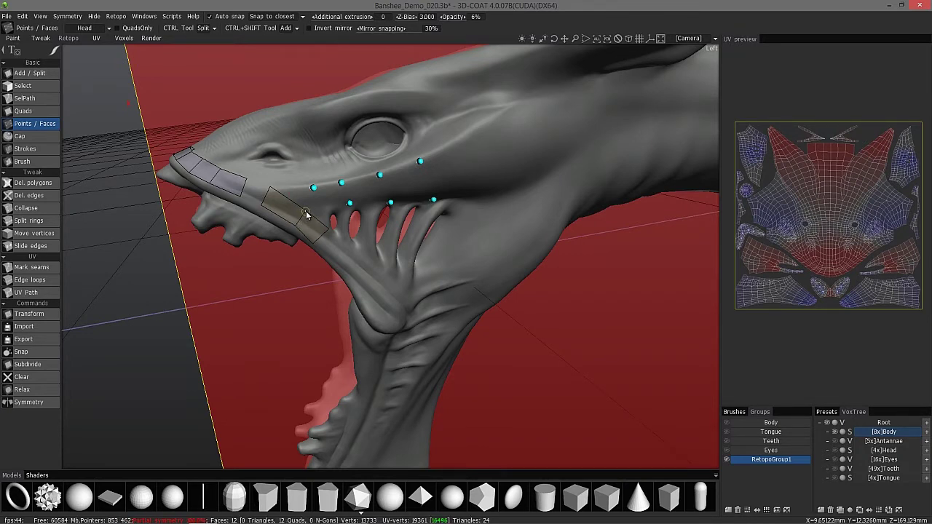
pyautogui.moveTo(306, 214)
pyautogui.mouseDown(button='right')
pyautogui.moveTo(325, 214)
pyautogui.moveTo(294, 206)
pyautogui.moveTo(310, 208)
pyautogui.mouseUp(button='right')
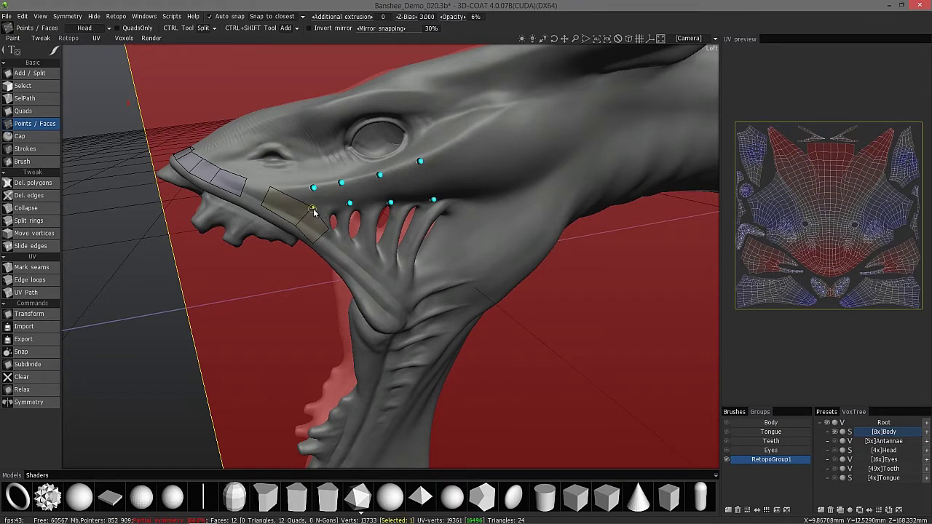
pyautogui.moveTo(313, 211); pyautogui.dragTo(305, 215)
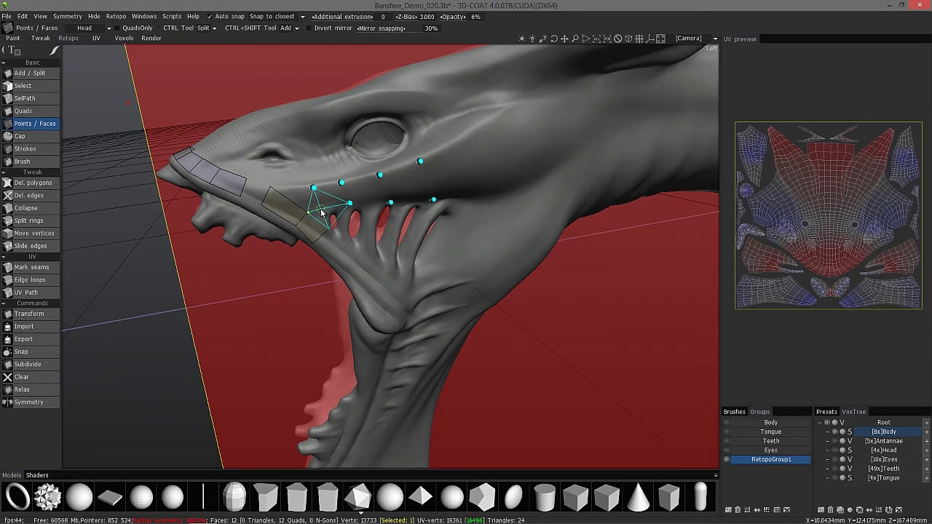
pyautogui.click(320, 209)
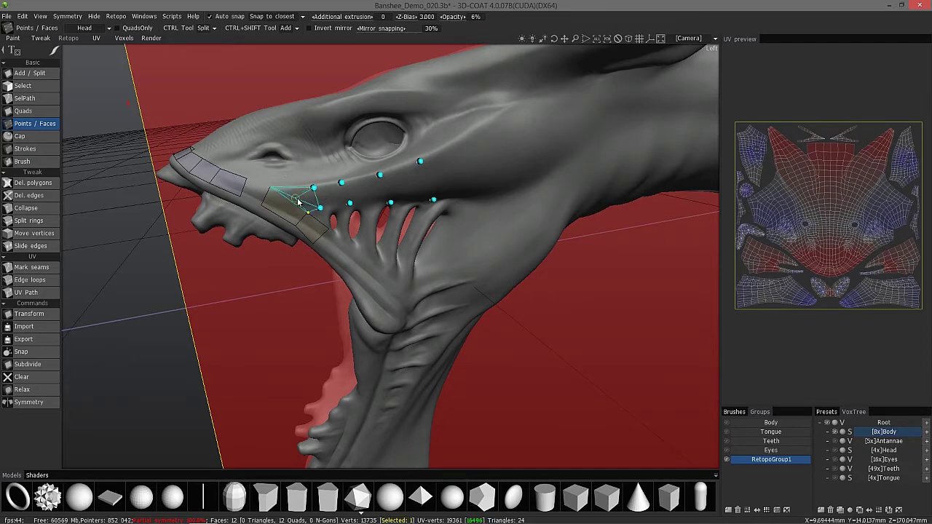
# Turn the two rows of four points between the eye and the slits into a strip of three adjoining quads.
pyautogui.moveTo(138, 131); pyautogui.dragTo(154, 134)
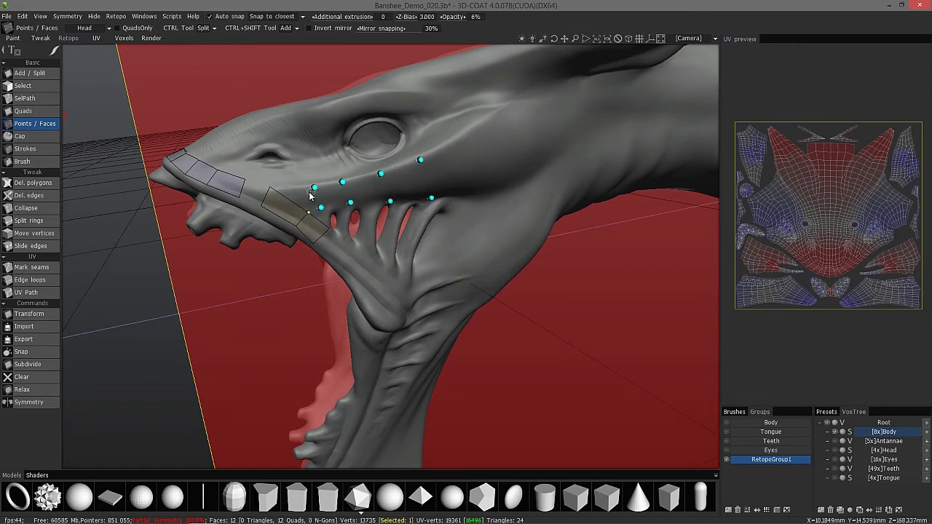
pyautogui.keyDown('alt'); pyautogui.moveTo(366, 183); pyautogui.dragTo(474, 139); pyautogui.keyUp('alt')
pyautogui.keyDown('alt'); pyautogui.moveTo(489, 187); pyautogui.dragTo(481, 139); pyautogui.keyUp('alt')
pyautogui.moveTo(480, 144); pyautogui.dragTo(476, 150, button='middle')
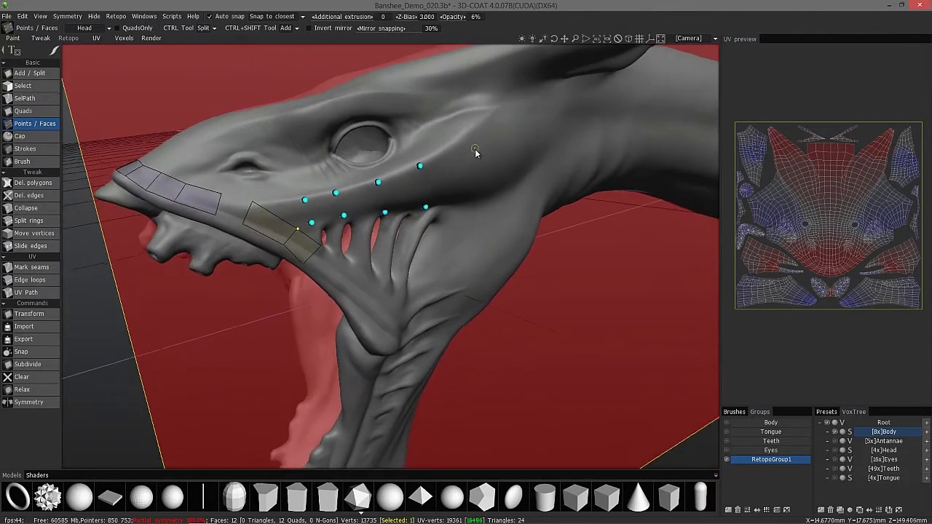
pyautogui.moveTo(456, 94); pyautogui.dragTo(347, 202, button='middle')
pyautogui.moveTo(232, 172); pyautogui.dragTo(364, 217, button='middle')
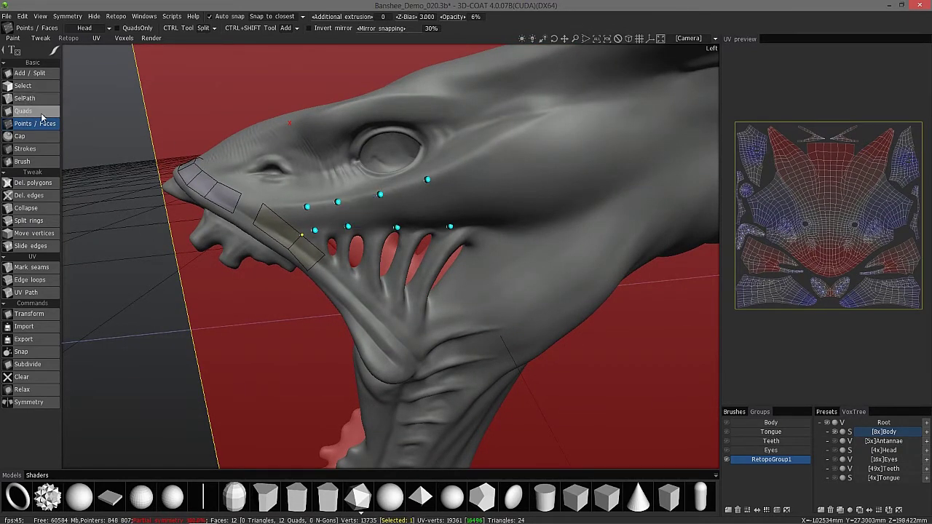
pyautogui.moveTo(307, 199); pyautogui.dragTo(332, 184, button='middle')
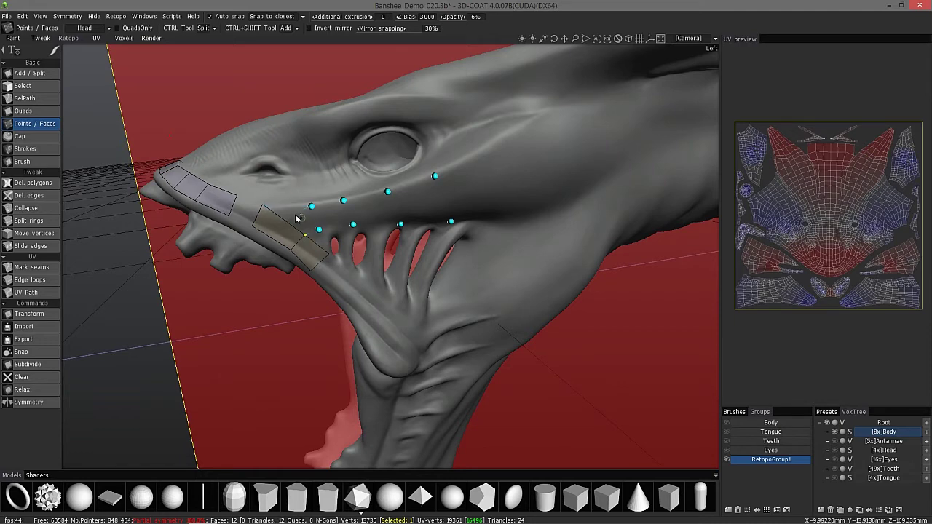
pyautogui.keyDown('alt'); pyautogui.moveTo(296, 217); pyautogui.dragTo(300, 217); pyautogui.keyUp('alt')
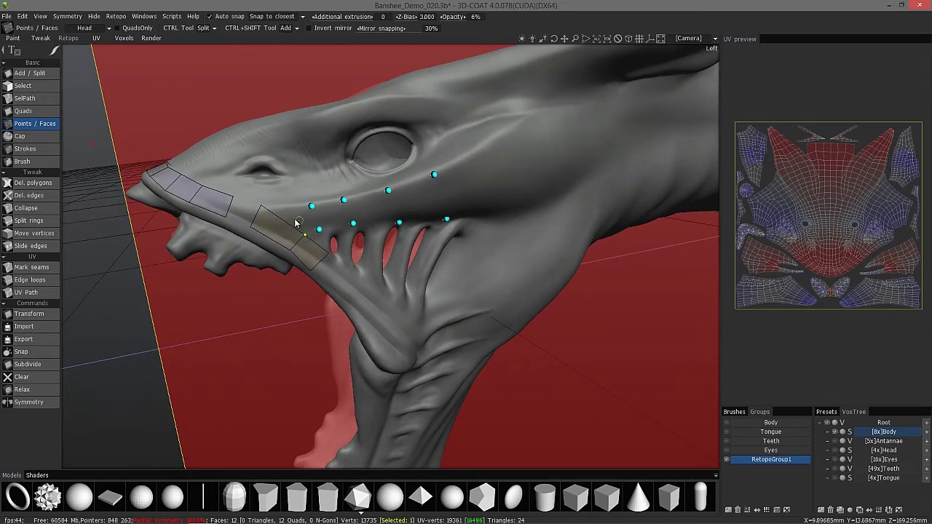
pyautogui.keyDown('alt'); pyautogui.moveTo(291, 213); pyautogui.dragTo(300, 220); pyautogui.keyUp('alt')
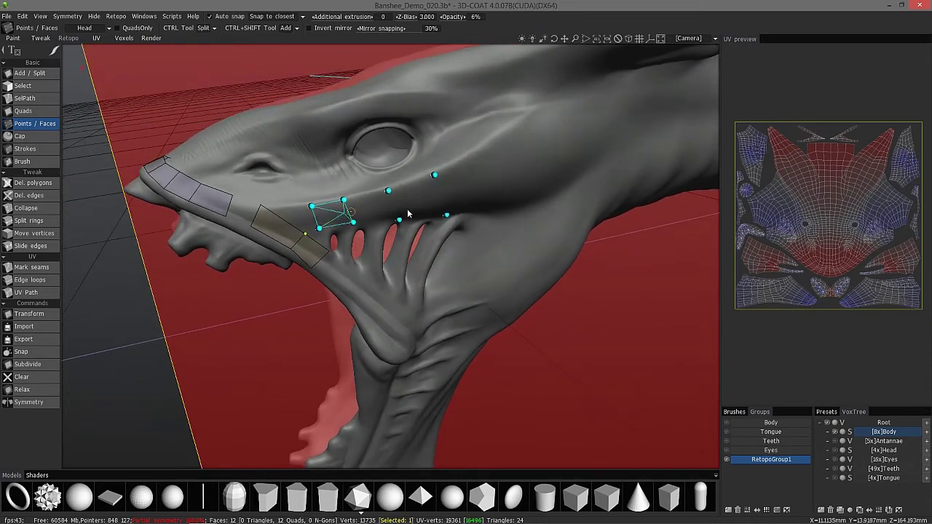
pyautogui.click(334, 218)
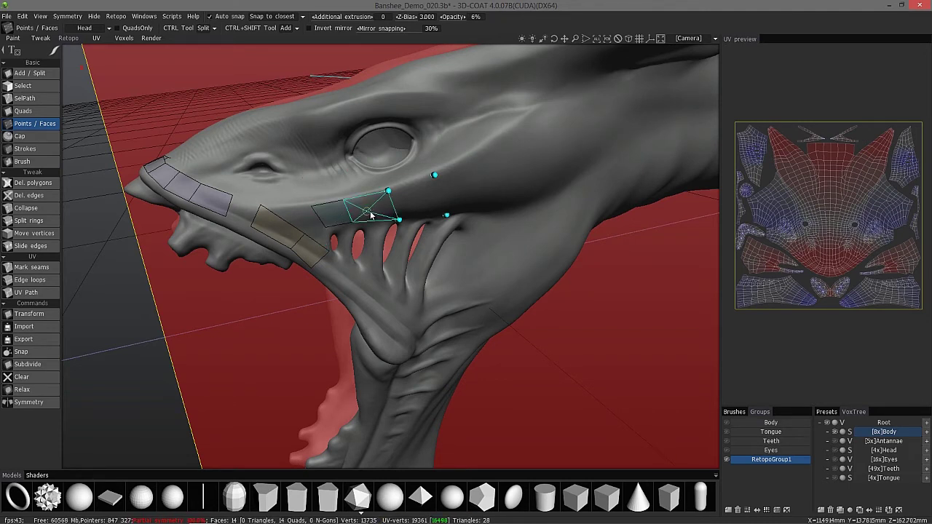
pyautogui.click(372, 213)
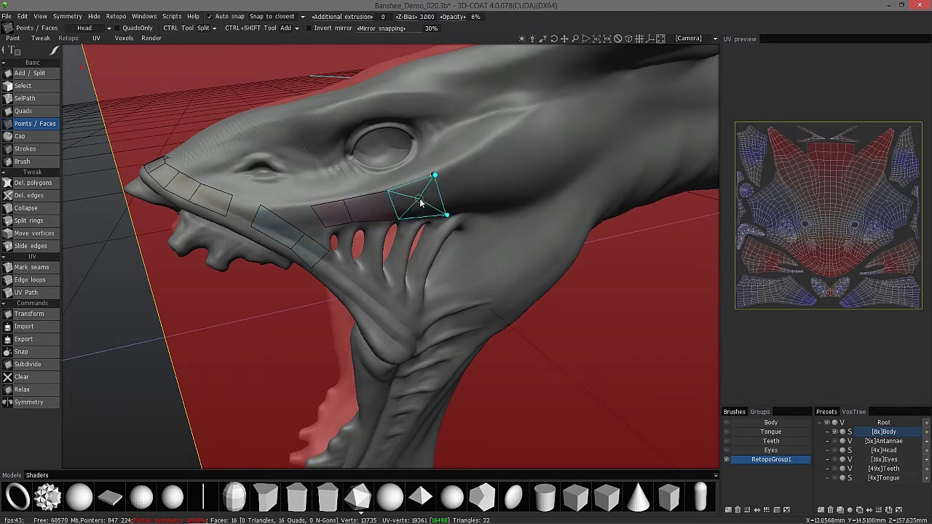
pyautogui.rightClick(421, 203)
# With the Quads tool, bridge the gap between the cheek strip's front edge and the upper edge of the front mouth-corner quad.
pyautogui.keyDown('alt'); pyautogui.moveTo(455, 221); pyautogui.dragTo(379, 229); pyautogui.keyUp('alt')
pyautogui.moveTo(379, 225); pyautogui.dragTo(331, 186, button='middle')
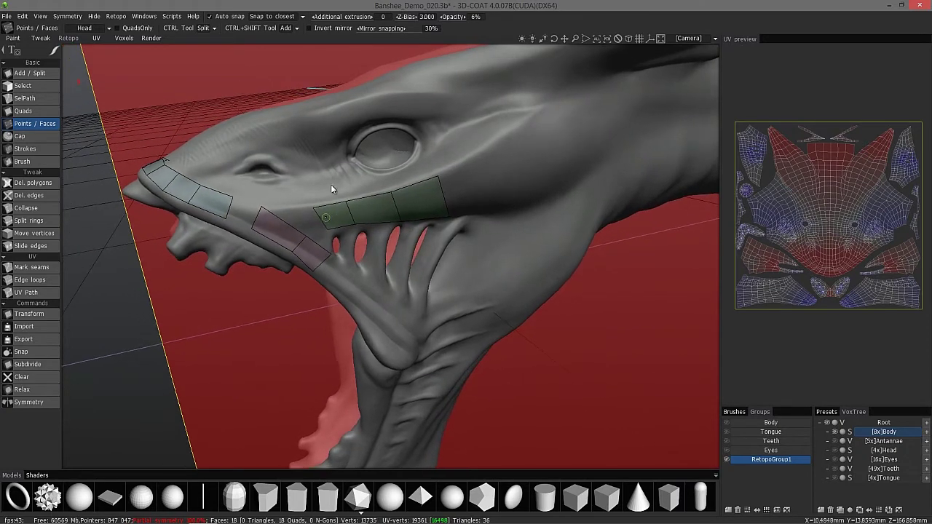
pyautogui.click(30, 113)
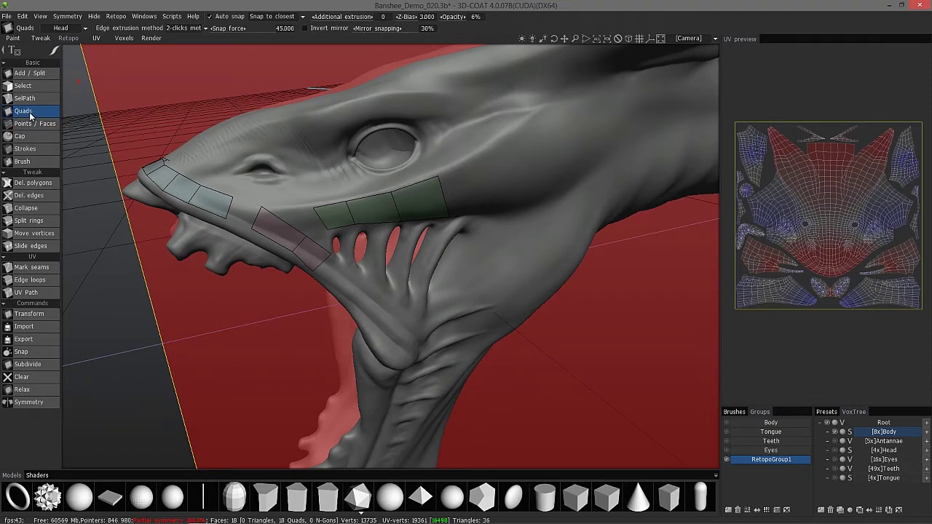
pyautogui.click(328, 220)
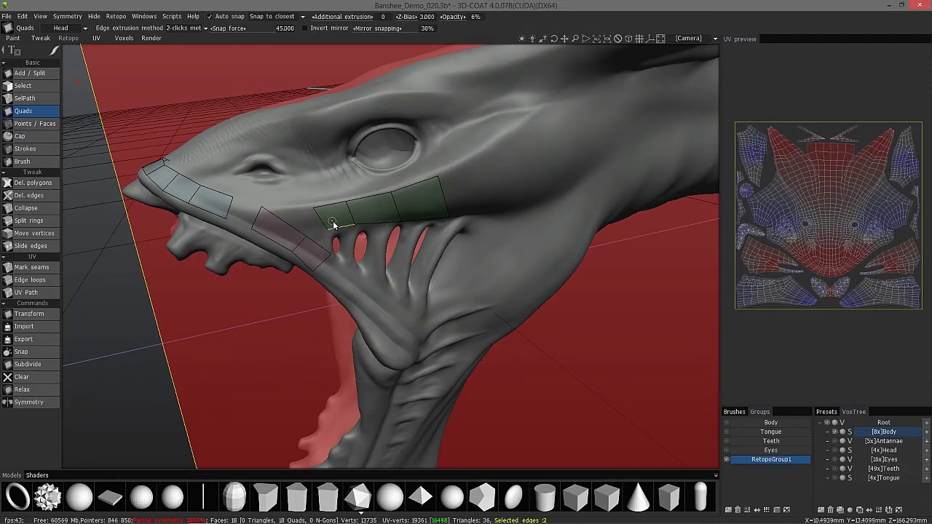
pyautogui.moveTo(337, 224)
pyautogui.mouseDown(button='middle')
pyautogui.moveTo(316, 208)
pyautogui.moveTo(327, 229)
pyautogui.mouseUp(button='middle')
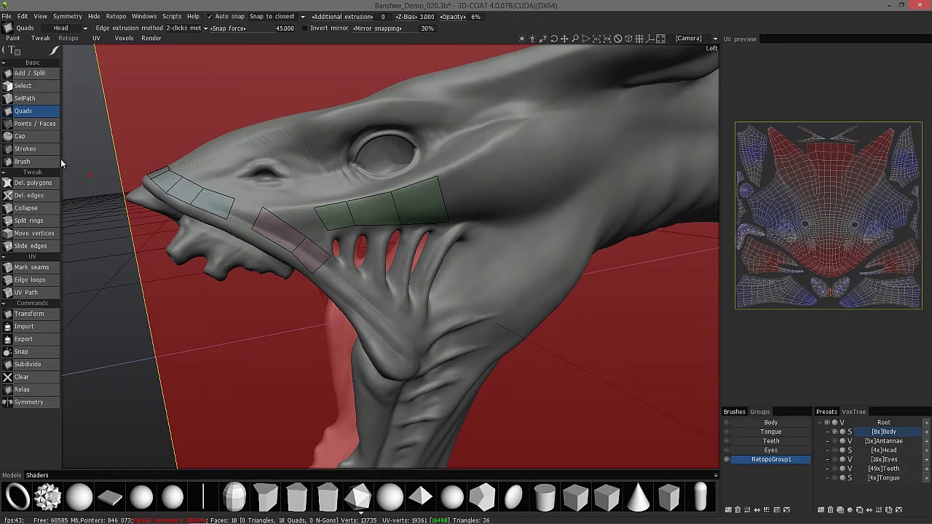
pyautogui.keyDown('alt'); pyautogui.moveTo(393, 217); pyautogui.dragTo(336, 214); pyautogui.keyUp('alt')
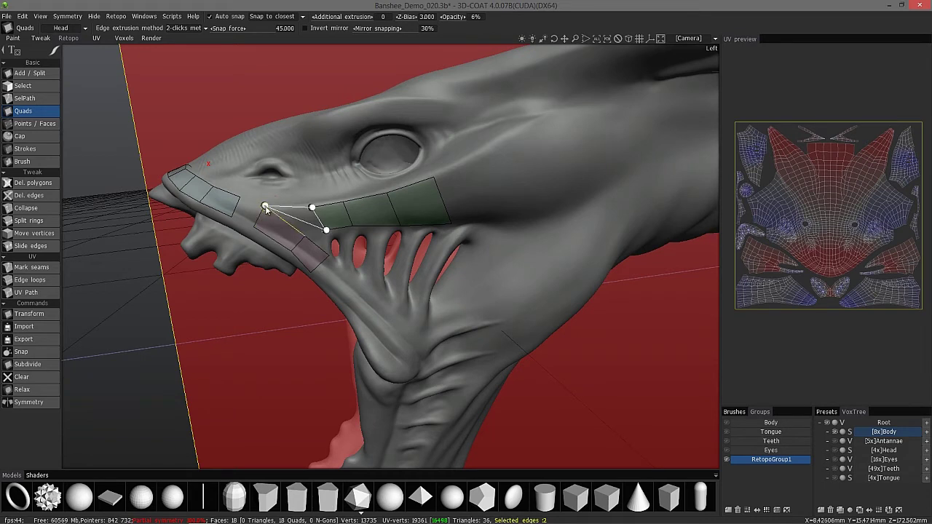
pyautogui.click(308, 238)
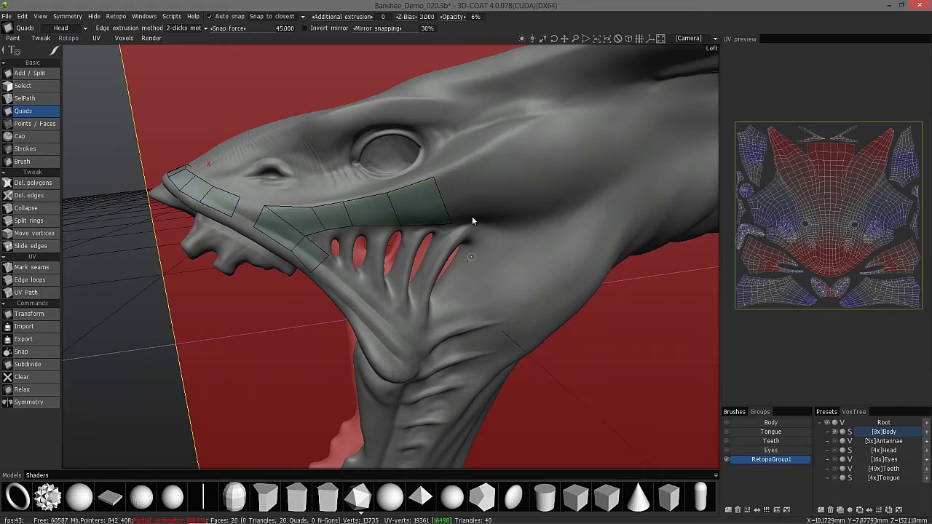
# Extrude the cheek strip's rear edge point by point into three more quads running behind the eye toward the neck.
pyautogui.keyDown('alt'); pyautogui.moveTo(329, 231); pyautogui.dragTo(425, 206); pyautogui.keyUp('alt')
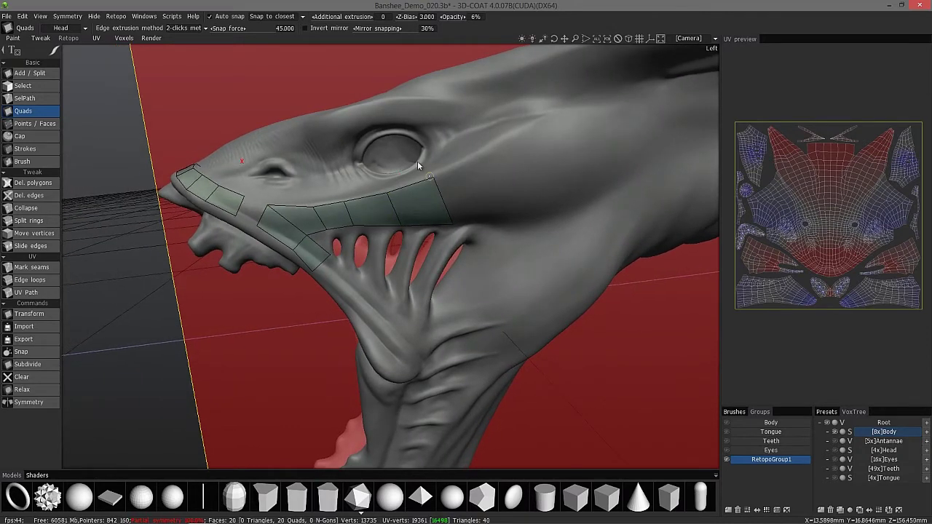
pyautogui.moveTo(417, 166); pyautogui.dragTo(455, 214, button='middle')
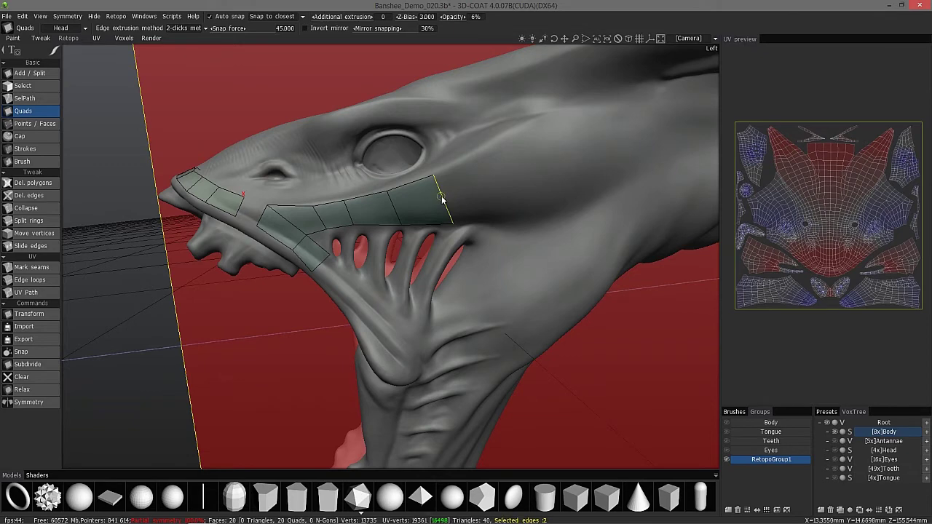
pyautogui.click(441, 197)
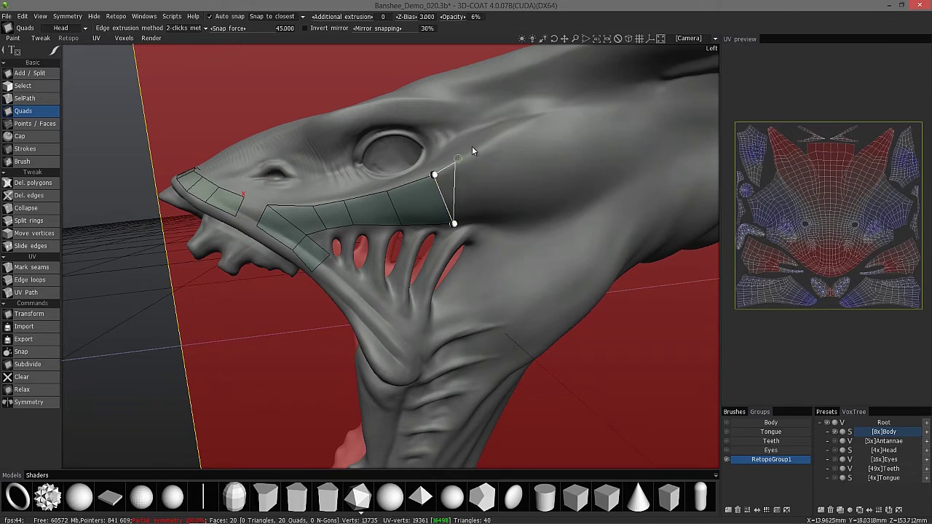
pyautogui.click(501, 222)
pyautogui.click(526, 125)
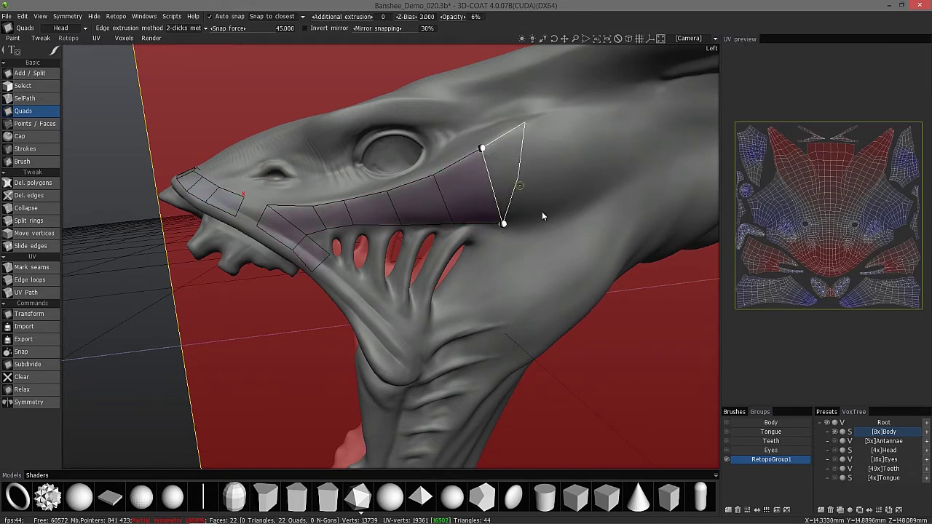
pyautogui.click(549, 220)
pyautogui.moveTo(509, 166); pyautogui.dragTo(544, 126, button='middle')
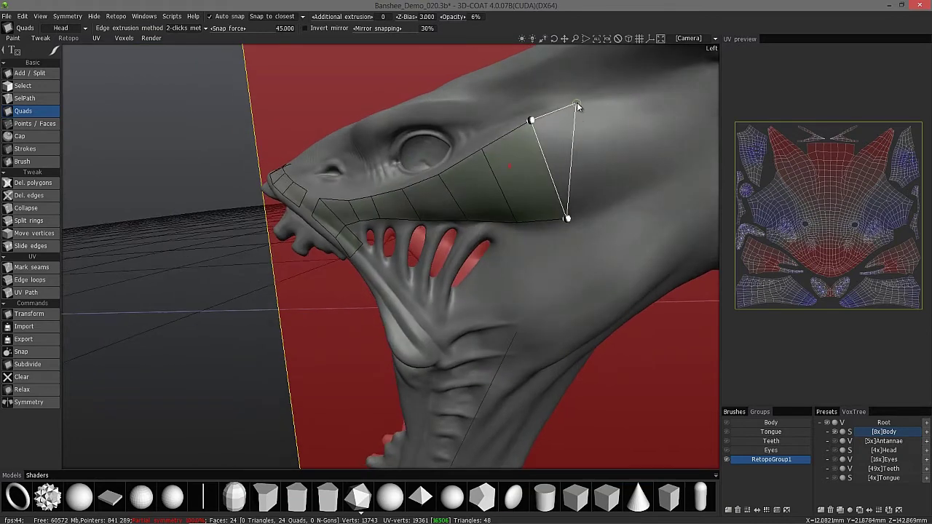
pyautogui.click(611, 204)
pyautogui.moveTo(607, 196); pyautogui.dragTo(584, 233, button='middle')
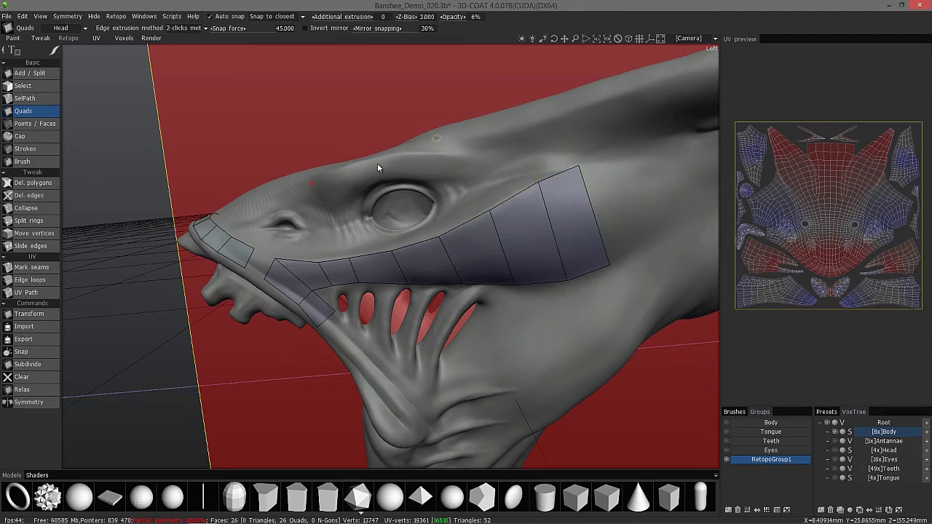
# Set the edge extrusion method to Direct and extrude the lower edge of the cheek strip's second-to-last quad into a column of four quads down the jaw.
pyautogui.moveTo(377, 163); pyautogui.dragTo(341, 249, button='middle')
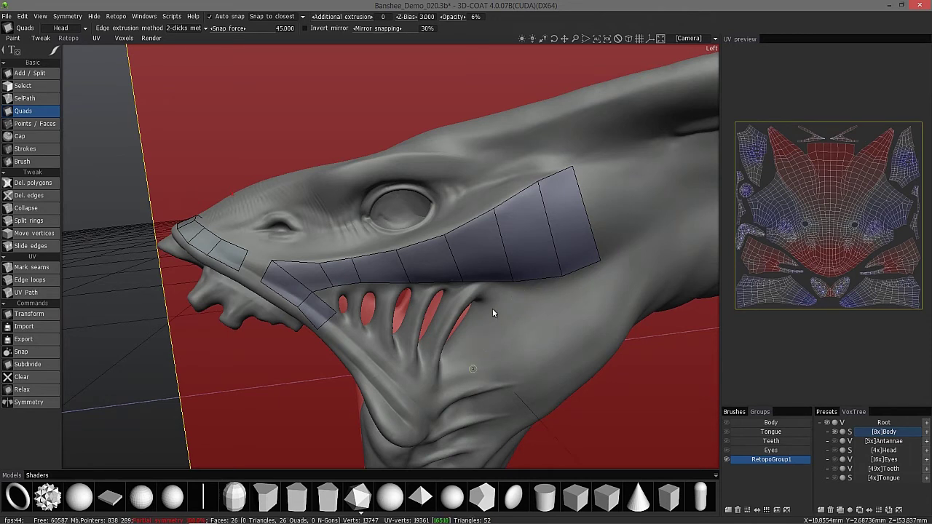
pyautogui.click(176, 29)
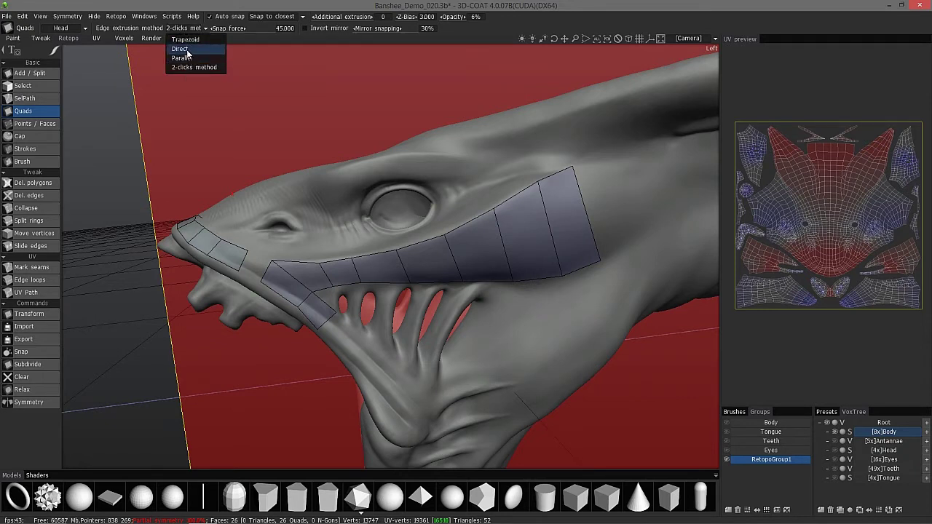
pyautogui.click(190, 50)
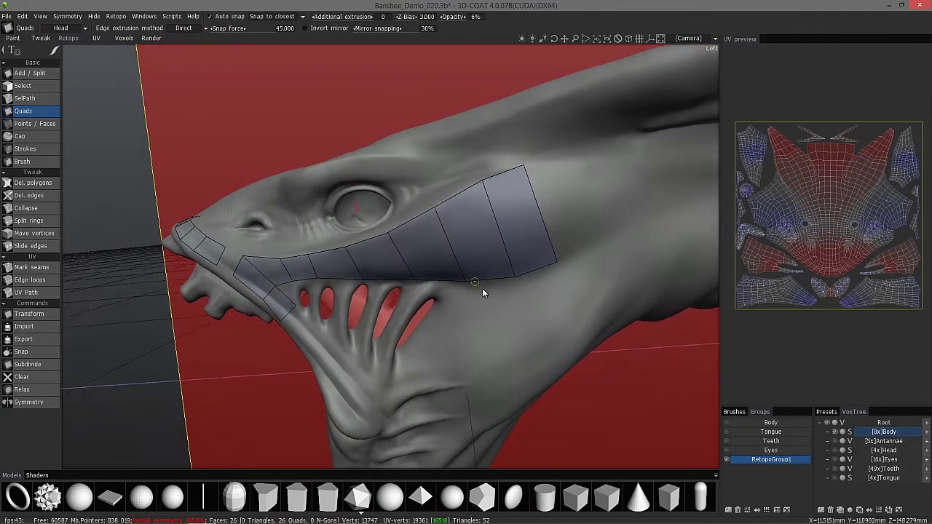
pyautogui.moveTo(489, 284); pyautogui.dragTo(492, 279, button='middle')
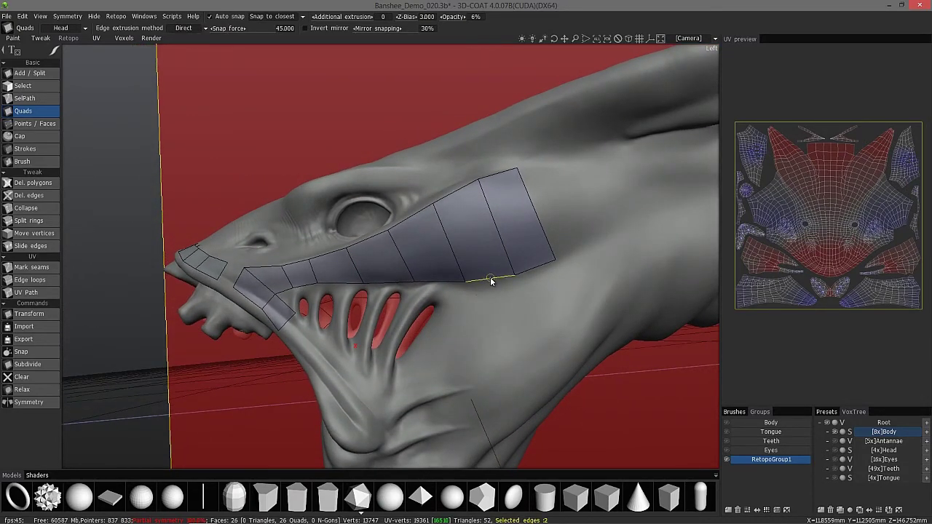
pyautogui.moveTo(490, 281); pyautogui.dragTo(456, 314)
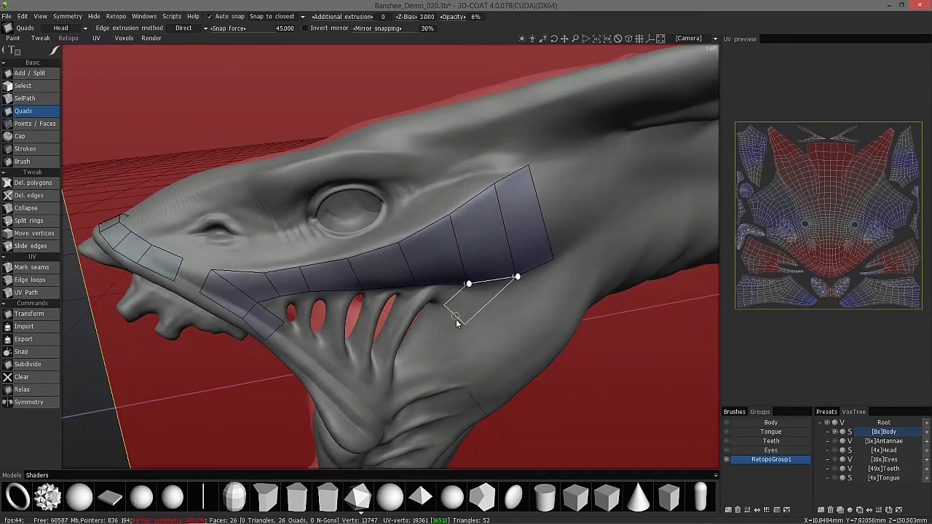
pyautogui.moveTo(453, 317); pyautogui.dragTo(501, 317, button='right')
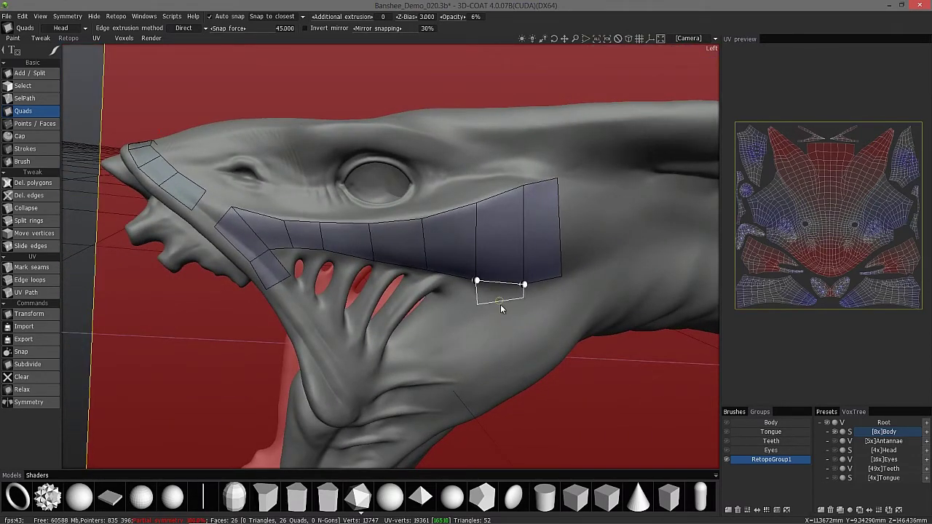
pyautogui.click(500, 309)
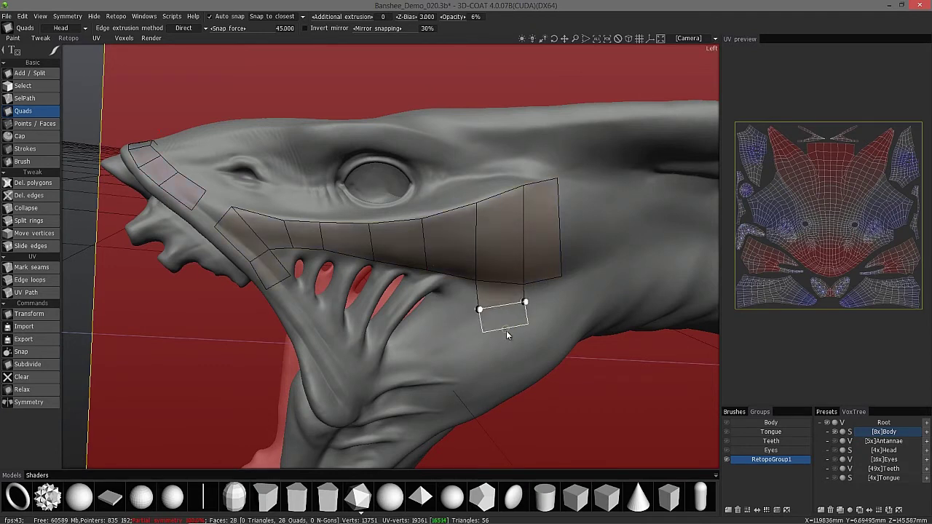
pyautogui.click(507, 340)
pyautogui.click(510, 366)
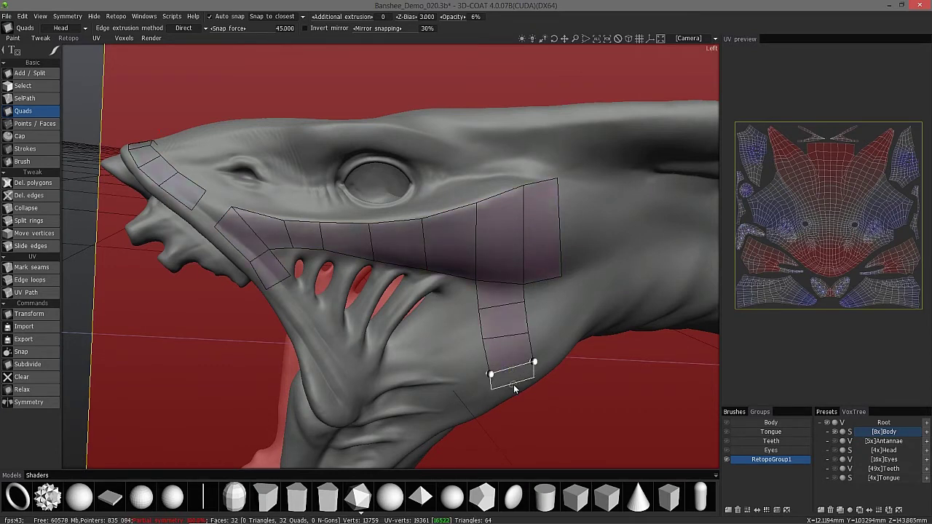
pyautogui.click(519, 391)
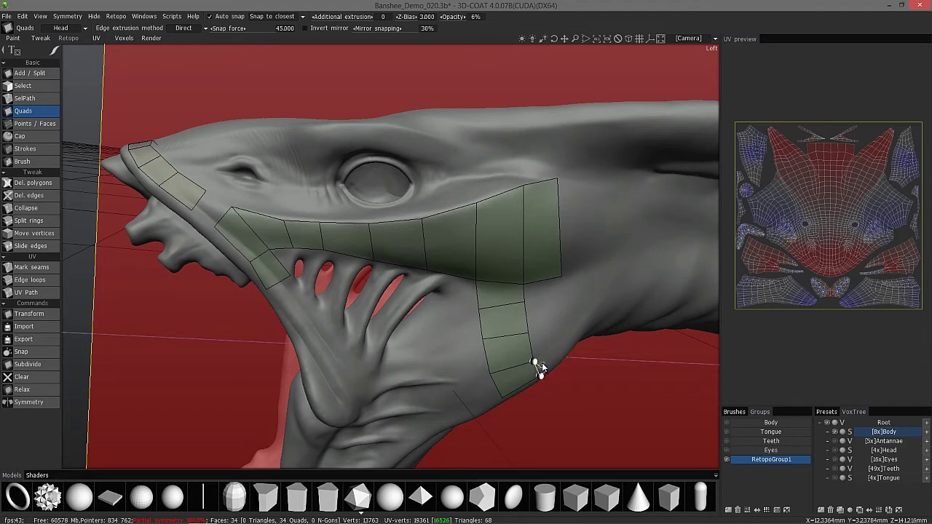
# Add a second column of four quads behind the first, working from the lowest quad up to the cheek strip's last quad.
pyautogui.keyDown('alt'); pyautogui.moveTo(541, 370); pyautogui.dragTo(564, 356); pyautogui.keyUp('alt')
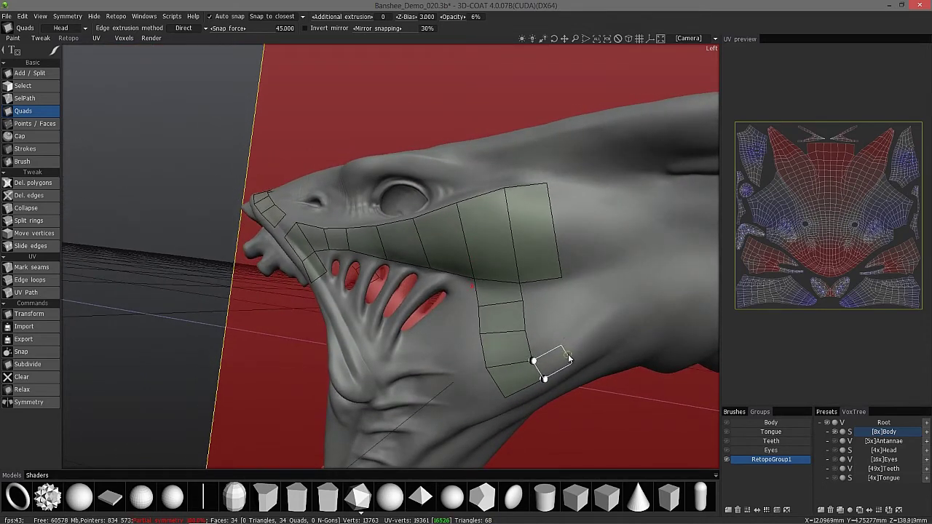
pyautogui.click(586, 342)
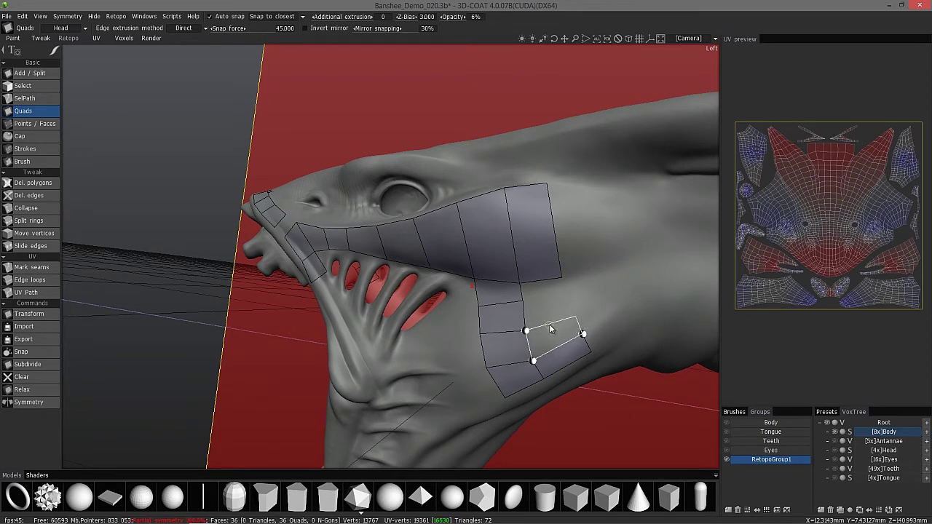
pyautogui.click(575, 317)
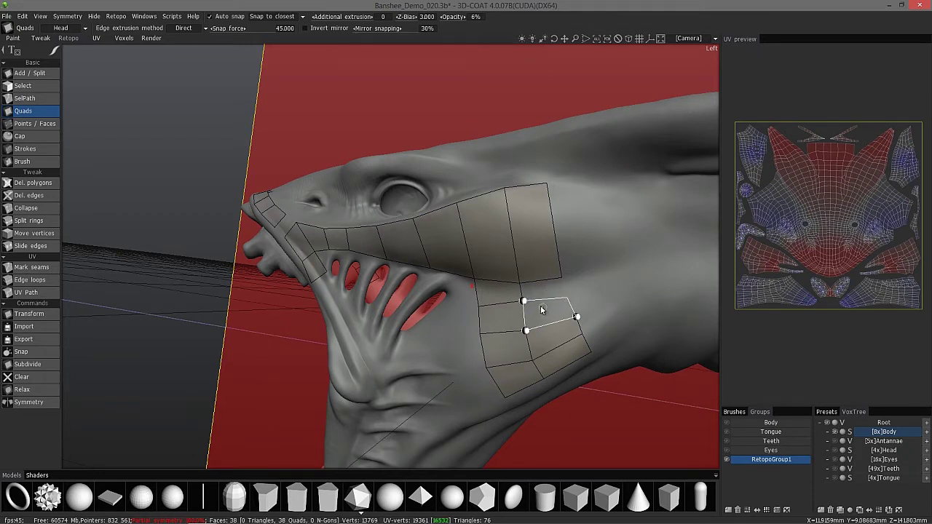
pyautogui.click(541, 311)
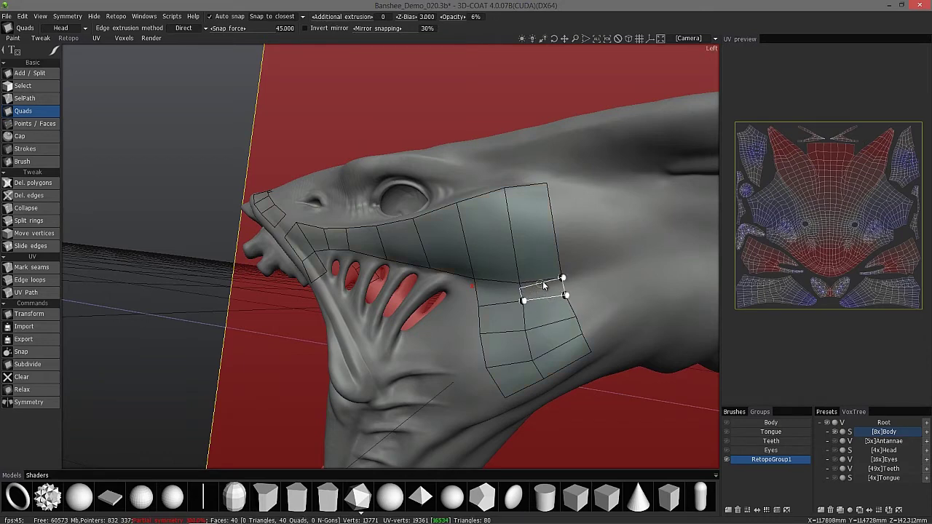
pyautogui.click(540, 286)
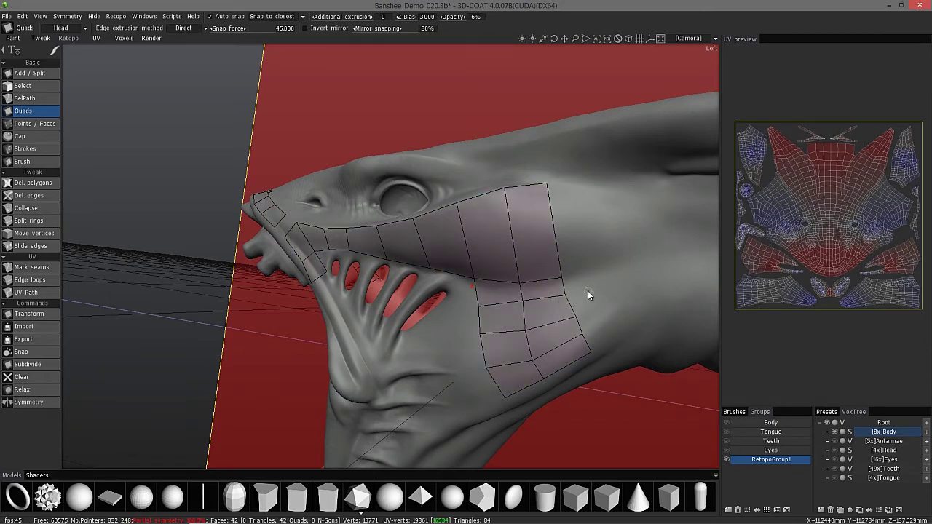
# Switch the edge extrusion method to Parallel and try it on the front edge of the jaw column's top quad.
pyautogui.keyDown('alt'); pyautogui.moveTo(590, 291); pyautogui.dragTo(475, 294); pyautogui.keyUp('alt')
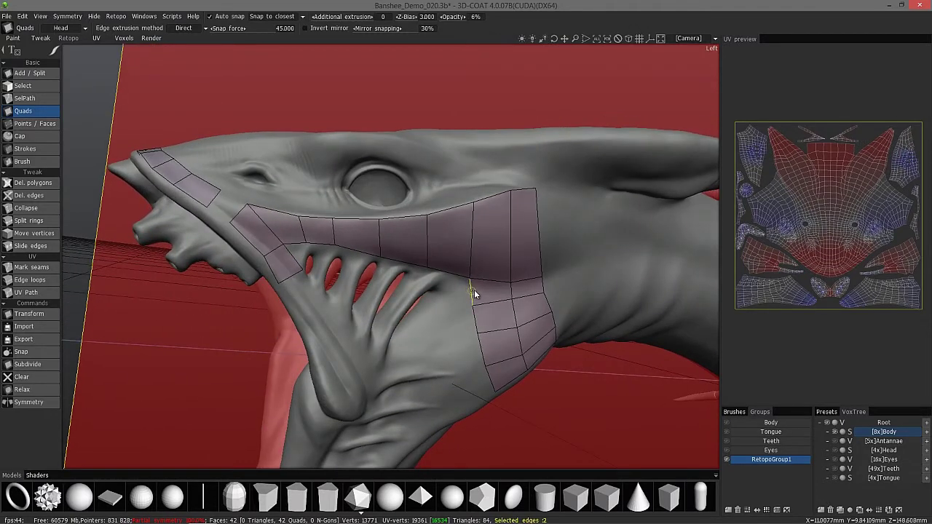
pyautogui.click(185, 29)
pyautogui.click(193, 59)
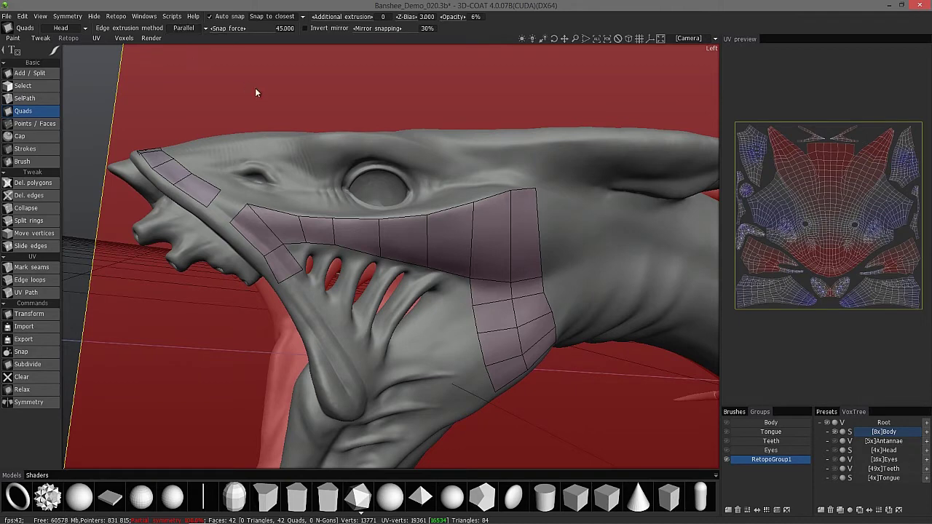
pyautogui.keyDown('alt'); pyautogui.moveTo(479, 290); pyautogui.dragTo(438, 300); pyautogui.keyUp('alt')
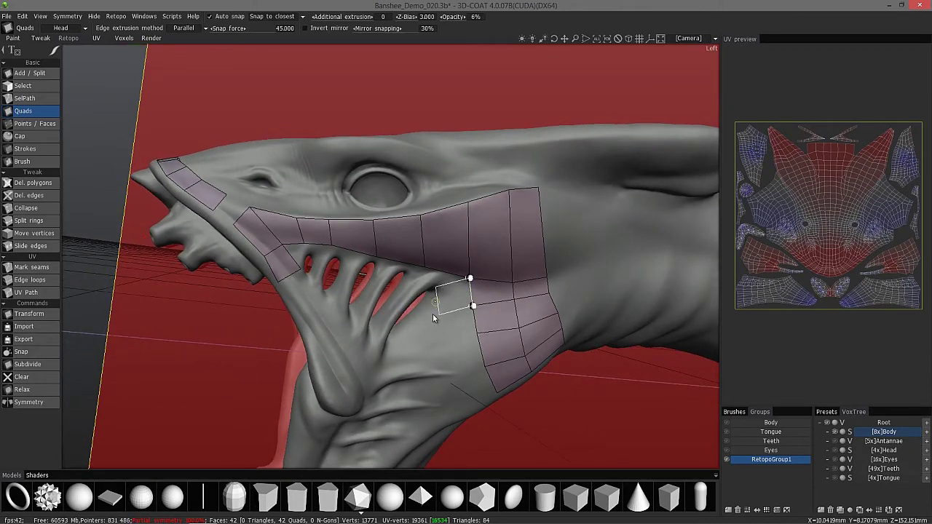
pyautogui.keyDown('alt'); pyautogui.moveTo(432, 332); pyautogui.dragTo(447, 297); pyautogui.keyUp('alt')
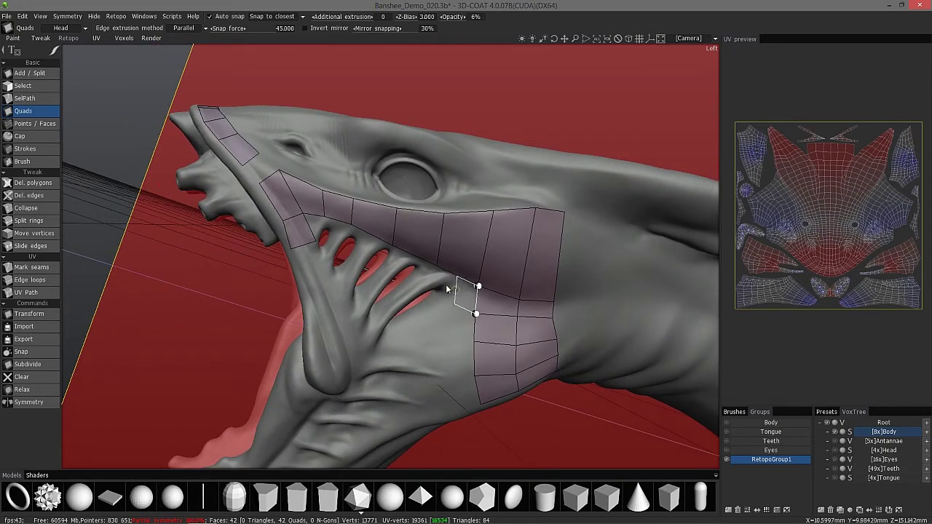
pyautogui.keyDown('ctrl'); pyautogui.moveTo(447, 289); pyautogui.dragTo(562, 252); pyautogui.keyUp('ctrl')
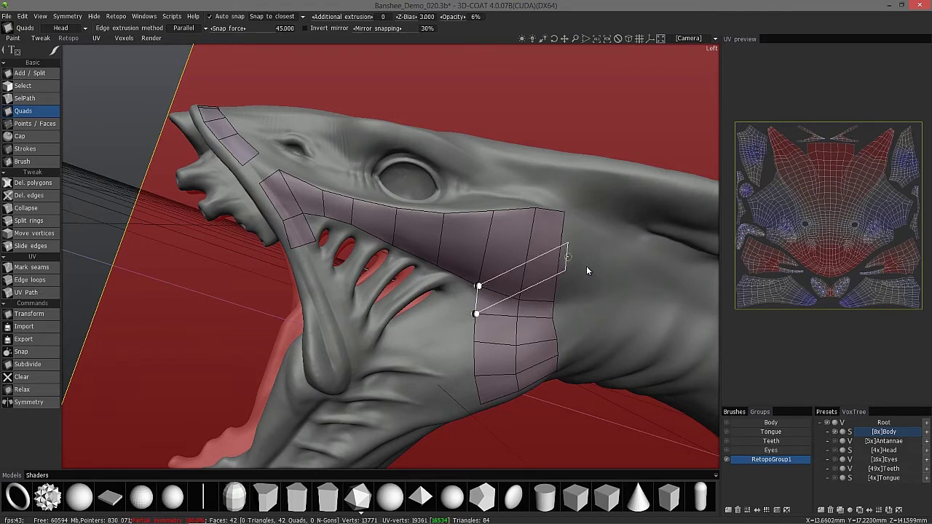
pyautogui.press('Escape')
# Extrude the cheek strip's rear edge into one more quad toward the neck with the Parallel method.
pyautogui.moveTo(630, 255); pyautogui.dragTo(539, 255, button='middle')
pyautogui.moveTo(538, 257)
pyautogui.keyDown('alt'); pyautogui.mouseDown()
pyautogui.moveTo(452, 250)
pyautogui.moveTo(519, 257)
pyautogui.moveTo(509, 266)
pyautogui.moveTo(514, 285)
pyautogui.moveTo(536, 278)
pyautogui.moveTo(520, 256)
pyautogui.moveTo(553, 270)
pyautogui.moveTo(544, 280)
pyautogui.moveTo(535, 269)
pyautogui.mouseUp(); pyautogui.keyUp('alt')
pyautogui.click(470, 257)
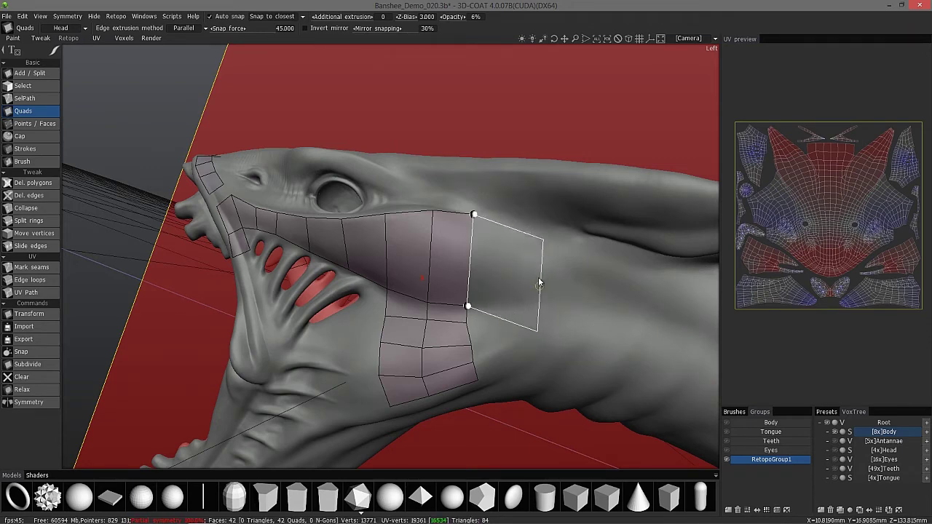
pyautogui.keyDown('alt'); pyautogui.moveTo(540, 267); pyautogui.dragTo(502, 268, button='middle'); pyautogui.keyUp('alt')
pyautogui.keyDown('ctrl'); pyautogui.moveTo(500, 268); pyautogui.dragTo(347, 268); pyautogui.keyUp('ctrl')
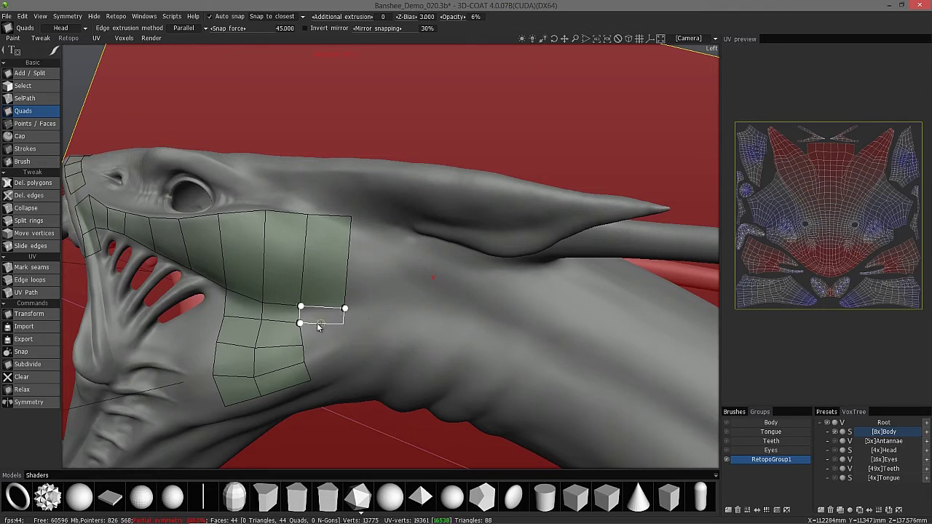
# Fill the corner beneath the cheek strip's new rear quad and behind the jaw columns with two quads and a triangle.
pyautogui.click(301, 322)
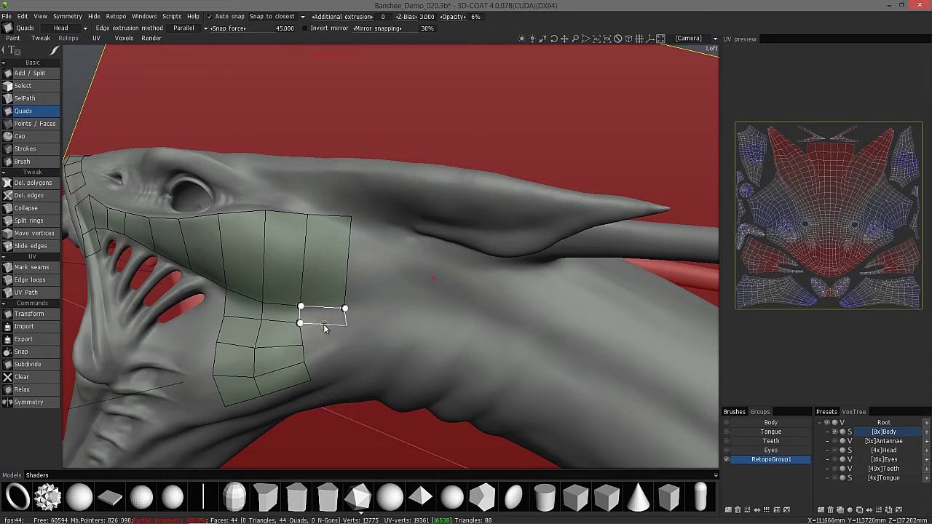
pyautogui.click(341, 343)
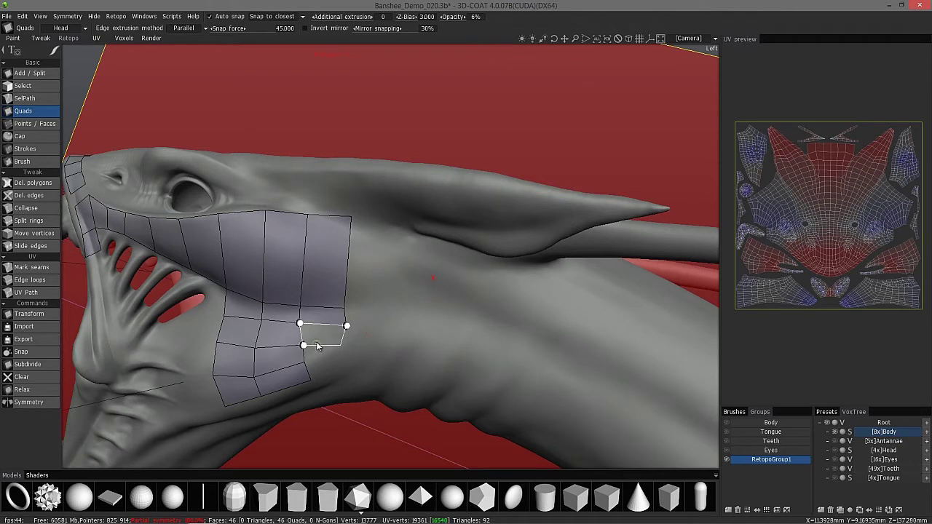
pyautogui.click(304, 345)
pyautogui.click(340, 359)
pyautogui.click(305, 362)
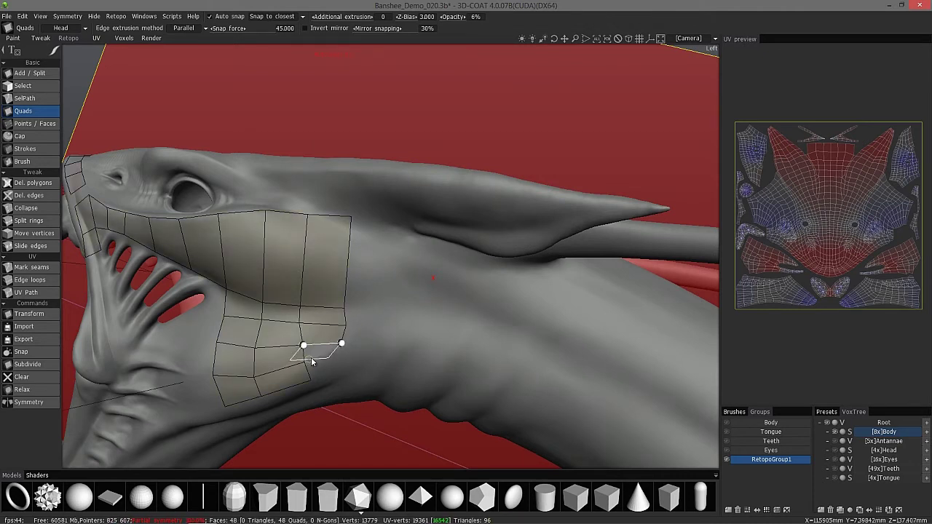
pyautogui.moveTo(331, 360)
pyautogui.keyDown('alt'); pyautogui.mouseDown()
pyautogui.moveTo(339, 368)
pyautogui.moveTo(321, 363)
pyautogui.mouseUp(); pyautogui.keyUp('alt')
pyautogui.click(304, 360)
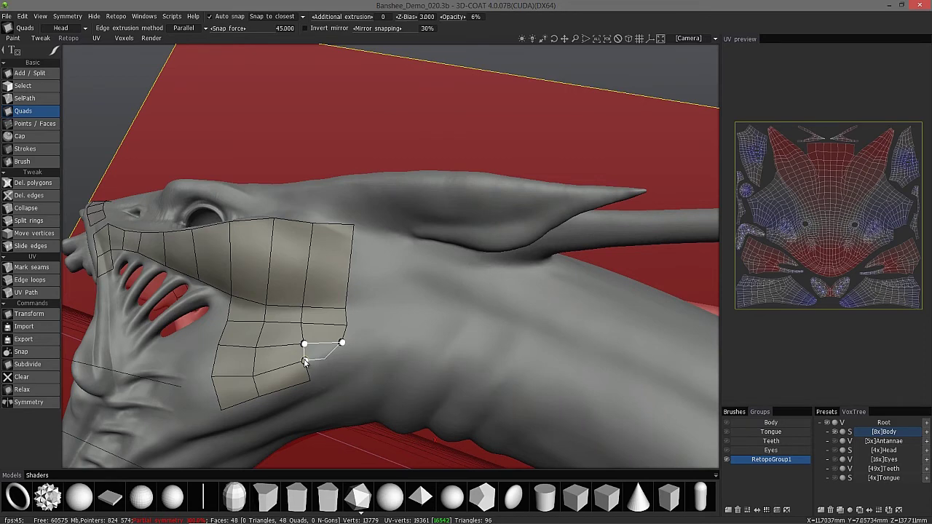
pyautogui.click(305, 361)
pyautogui.keyDown('alt'); pyautogui.moveTo(369, 379); pyautogui.dragTo(323, 357); pyautogui.keyUp('alt')
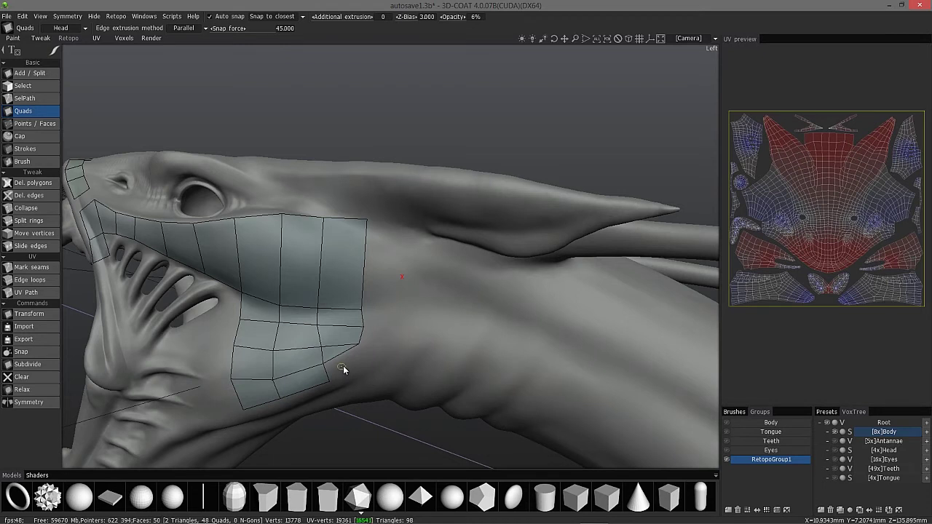
# Try extruding the cheek strip's rear edge with the Trapezoid method.
pyautogui.click(184, 27)
pyautogui.click(185, 39)
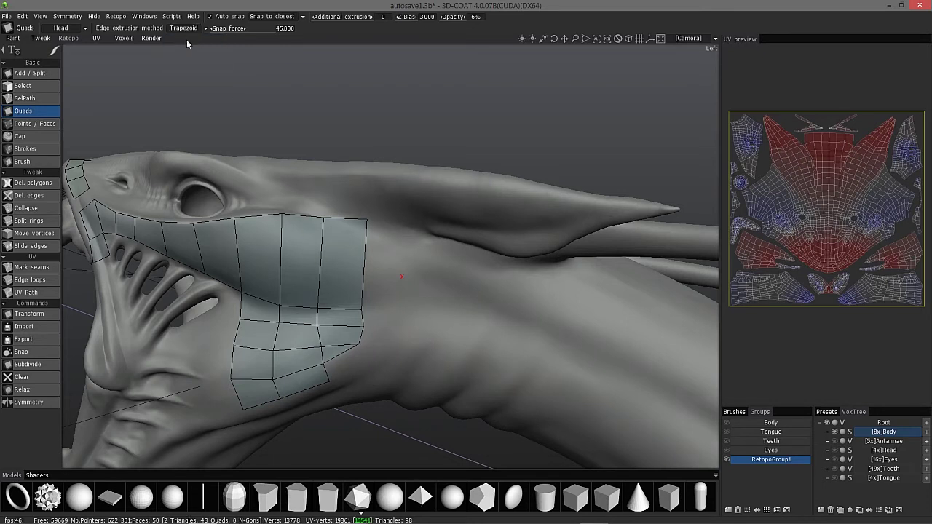
pyautogui.moveTo(364, 266); pyautogui.dragTo(404, 273)
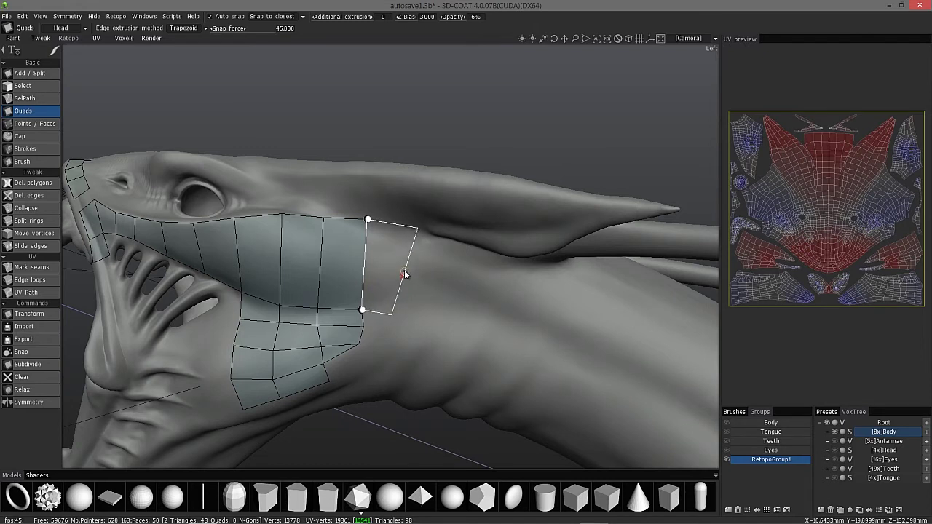
# Set the edge extrusion method to Direct and extrude the cheek strip's rear edge into seven consecutive quads along the neck.
pyautogui.click(175, 27)
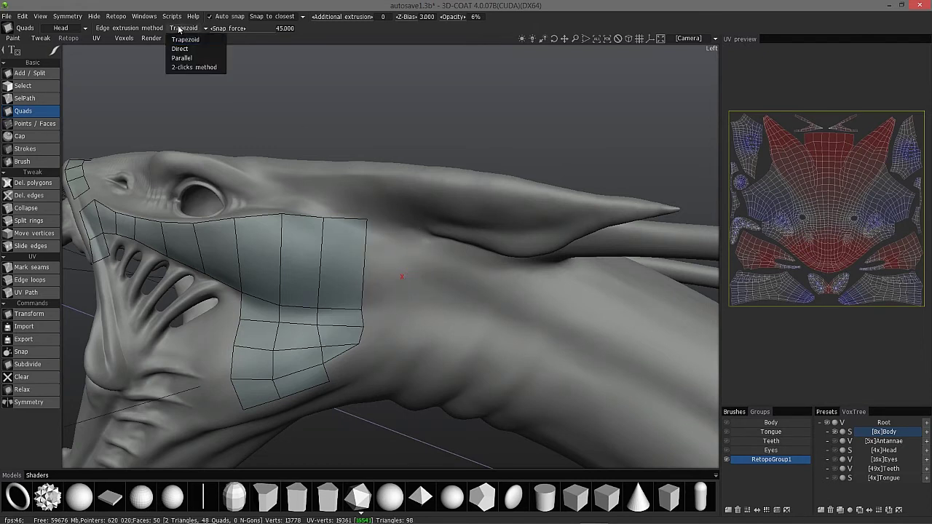
pyautogui.click(193, 49)
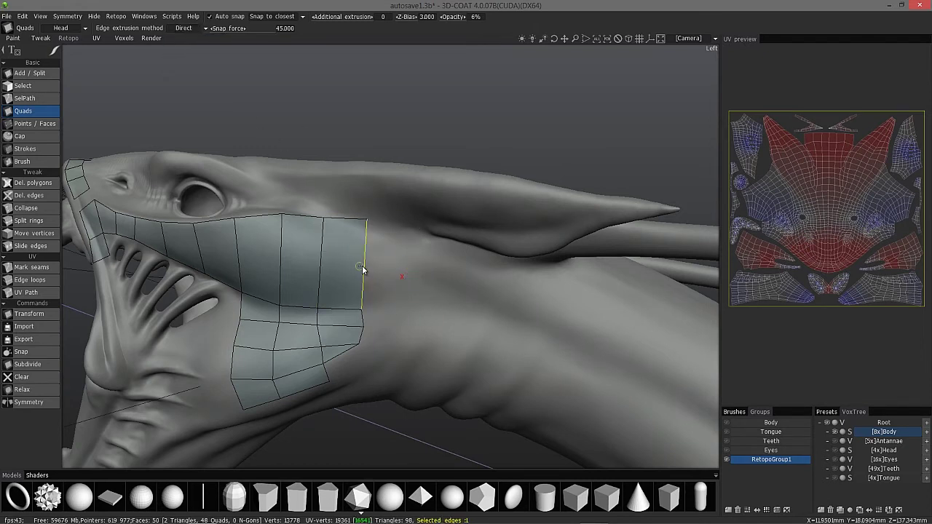
pyautogui.moveTo(365, 266); pyautogui.dragTo(389, 275)
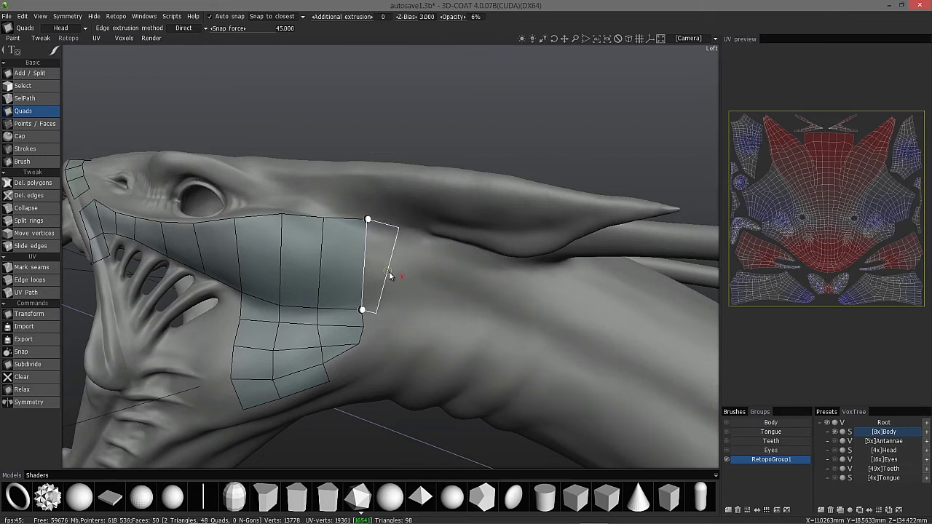
pyautogui.click(391, 273)
pyautogui.click(449, 293)
pyautogui.click(513, 319)
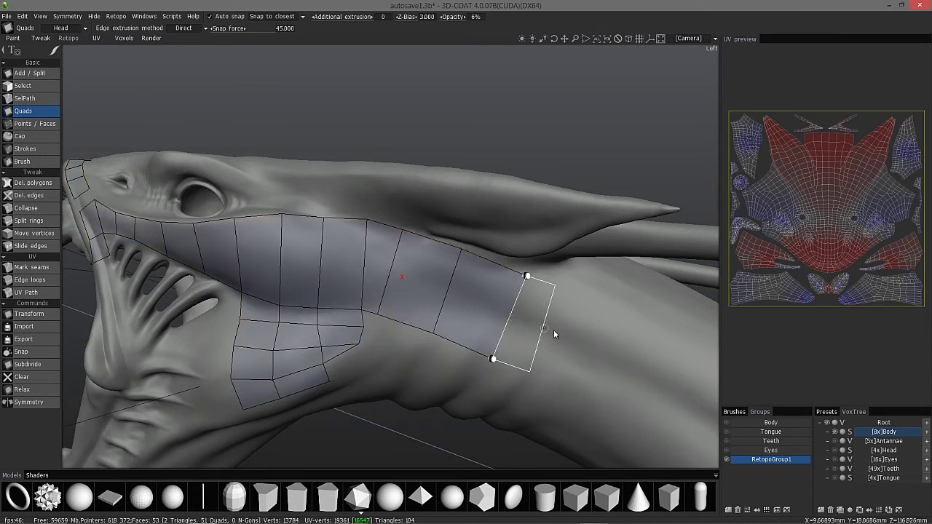
pyautogui.click(572, 334)
pyautogui.click(599, 340)
pyautogui.click(649, 353)
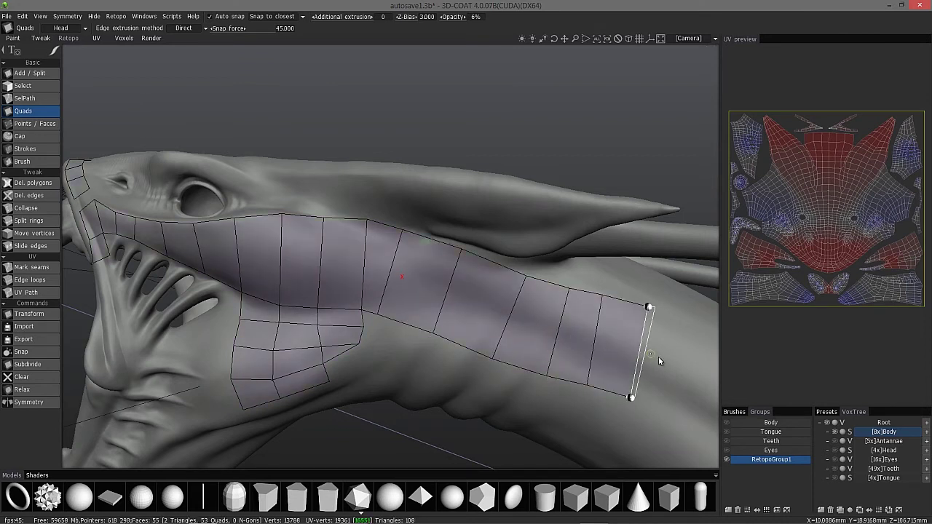
pyautogui.click(660, 357)
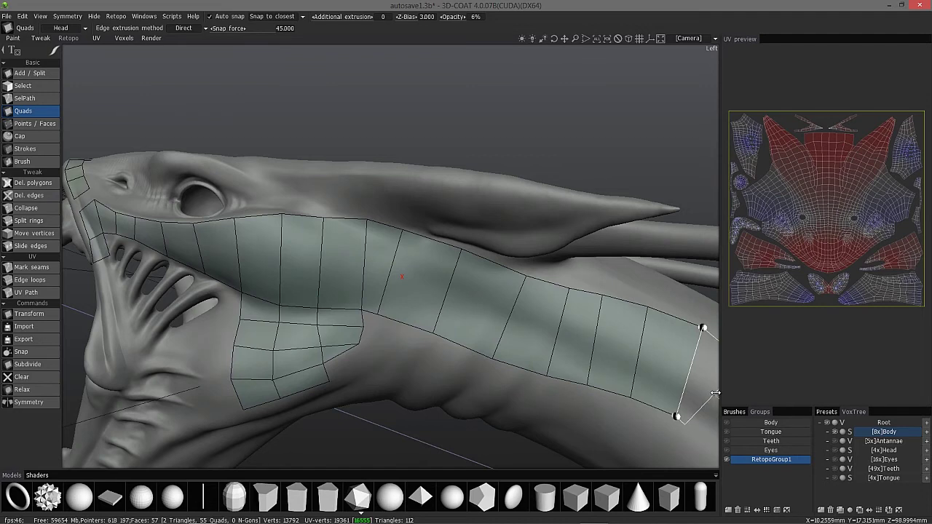
pyautogui.press('Escape')
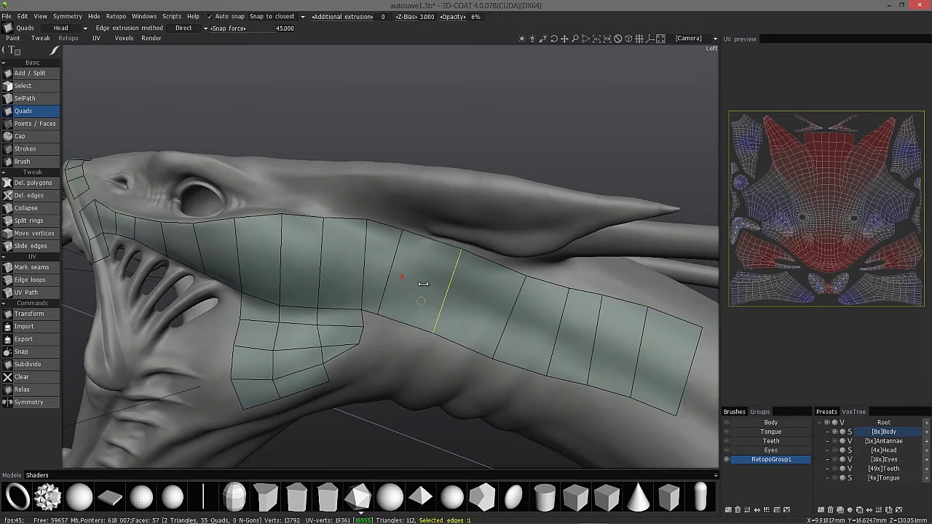
# Undo the quads extruded from the cheek strip's rear edge along the neck.
pyautogui.hotkey('ctrl', 'z')
pyautogui.hotkey('ctrl', 'z')
pyautogui.hotkey('ctrl', 'z')
pyautogui.hotkey('ctrl', 'z')
pyautogui.hotkey('ctrl', 'z')
pyautogui.hotkey('ctrl', 'z')
pyautogui.hotkey('ctrl', 'z')
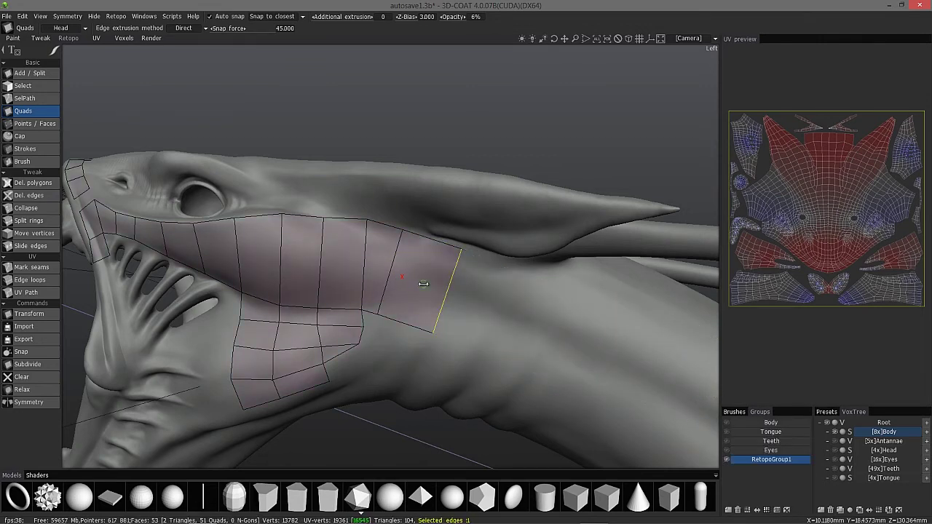
pyautogui.hotkey('ctrl', 'z')
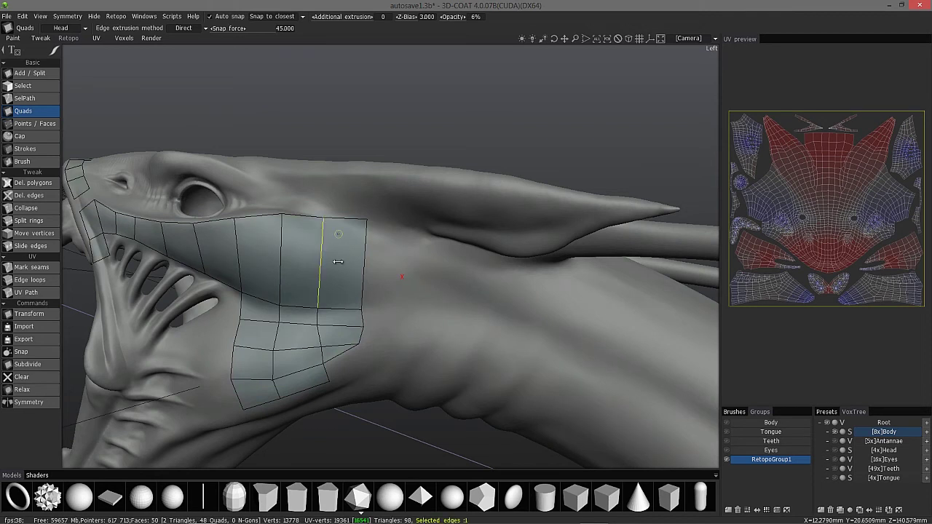
# Extrude the cheek strip's rear edge into one quad toward the neck with the Direct method.
pyautogui.click(401, 276)
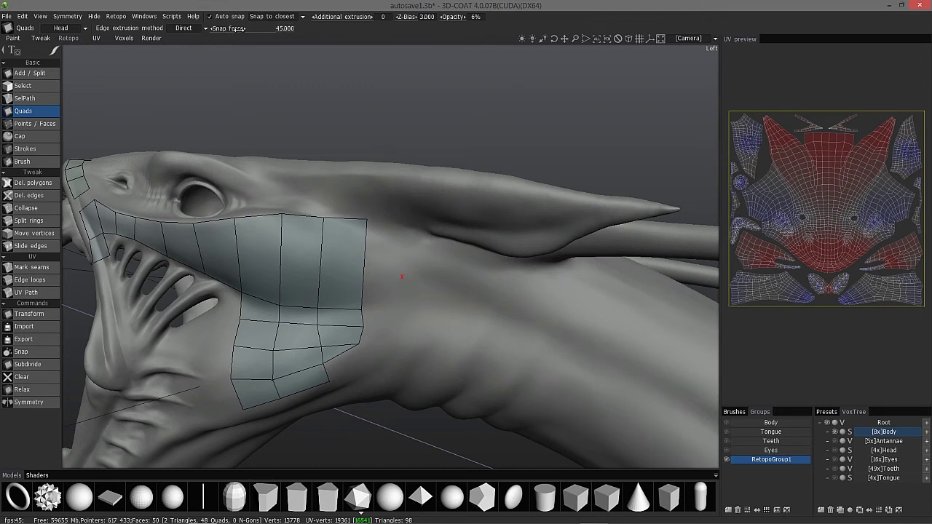
pyautogui.click(364, 262)
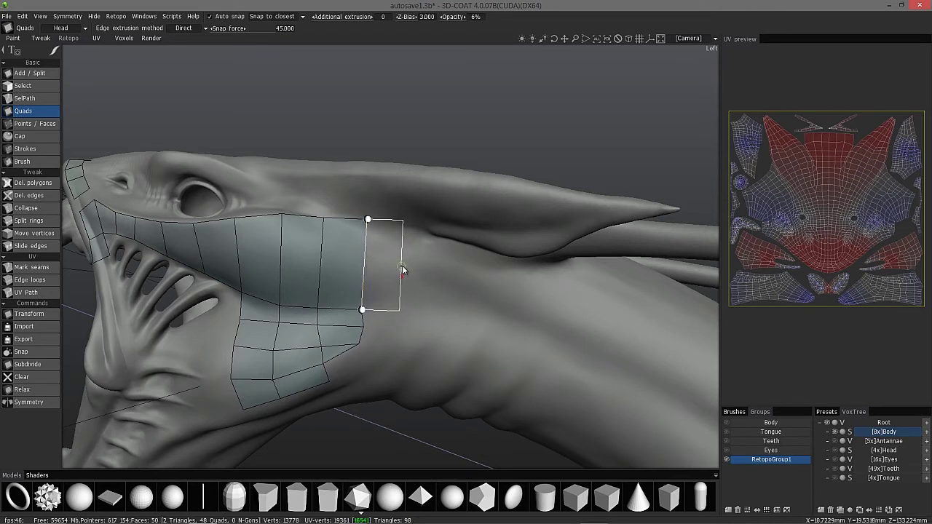
pyautogui.click(406, 269)
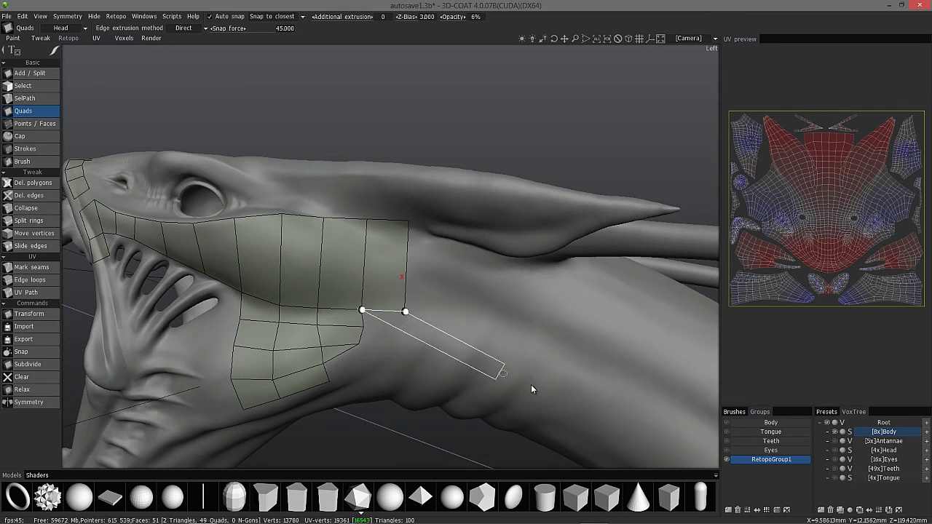
# Try extruding the new rear quad's lower edge into two quads toward the throat, and test the extrusion with Snap force 8.185.
pyautogui.click(409, 340)
pyautogui.click(464, 365)
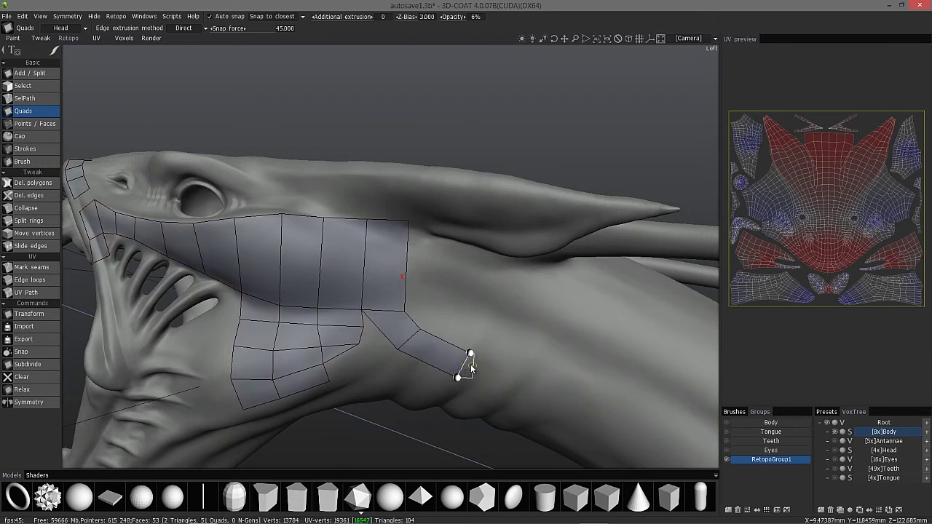
pyautogui.hotkey('ctrl', 'z')
pyautogui.hotkey('ctrl', 'z')
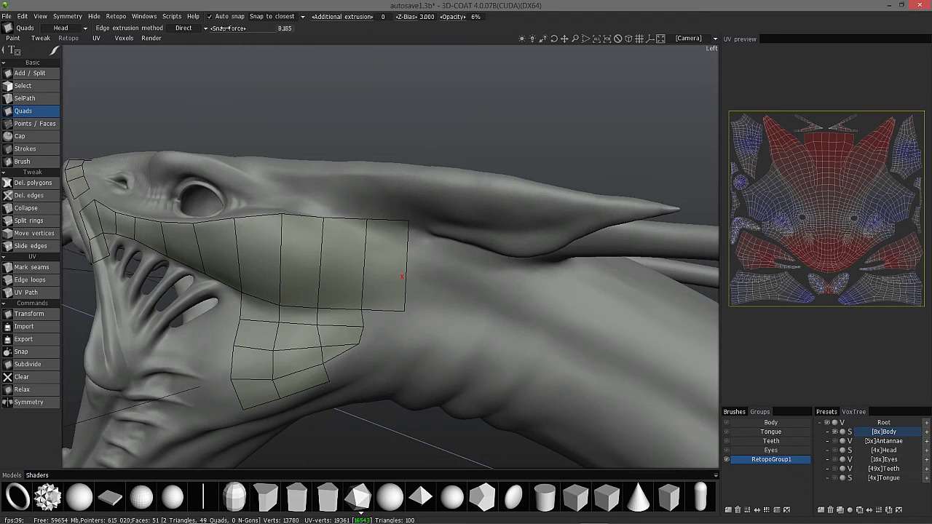
pyautogui.moveTo(227, 28); pyautogui.dragTo(222, 29)
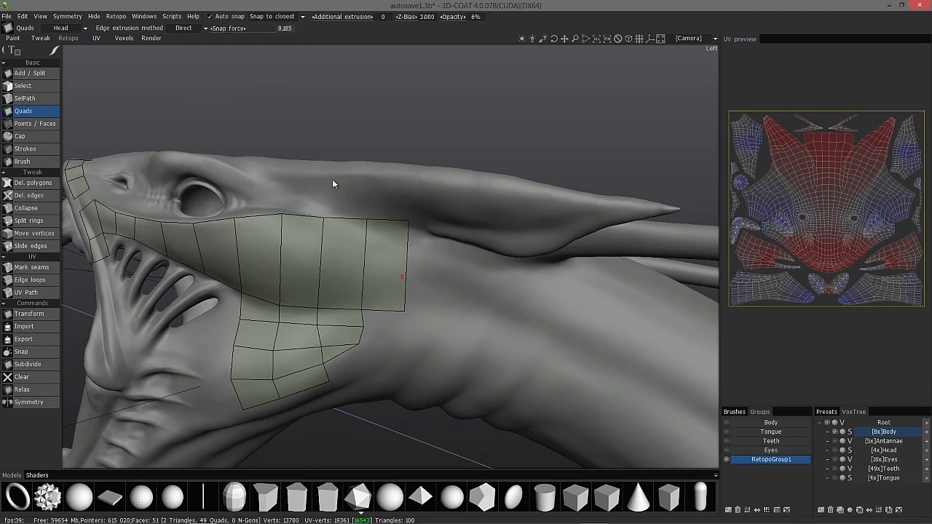
pyautogui.click(384, 329)
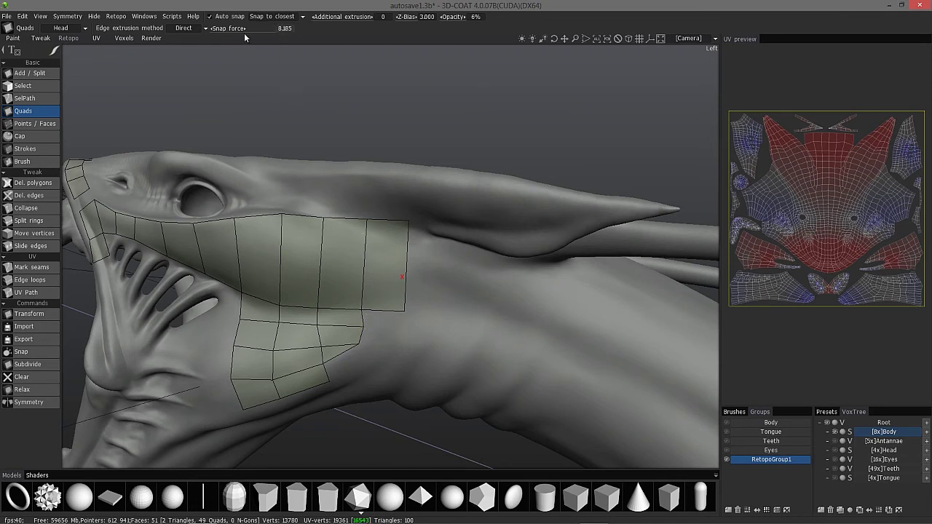
# Set Snap force to 186 and fill the corner beneath the rear quad with three quads snapped to the neighbouring jaw vertices.
pyautogui.moveTo(254, 28); pyautogui.dragTo(287, 37)
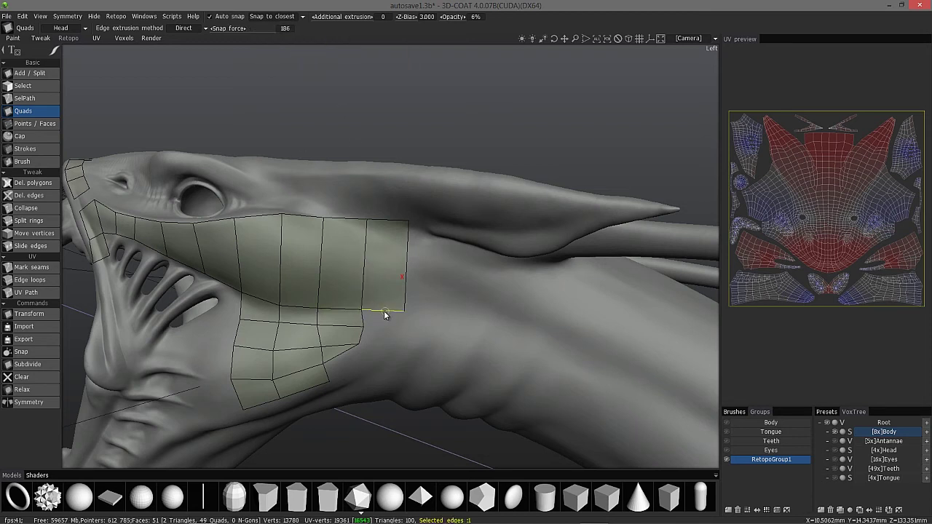
pyautogui.moveTo(384, 312); pyautogui.dragTo(383, 330)
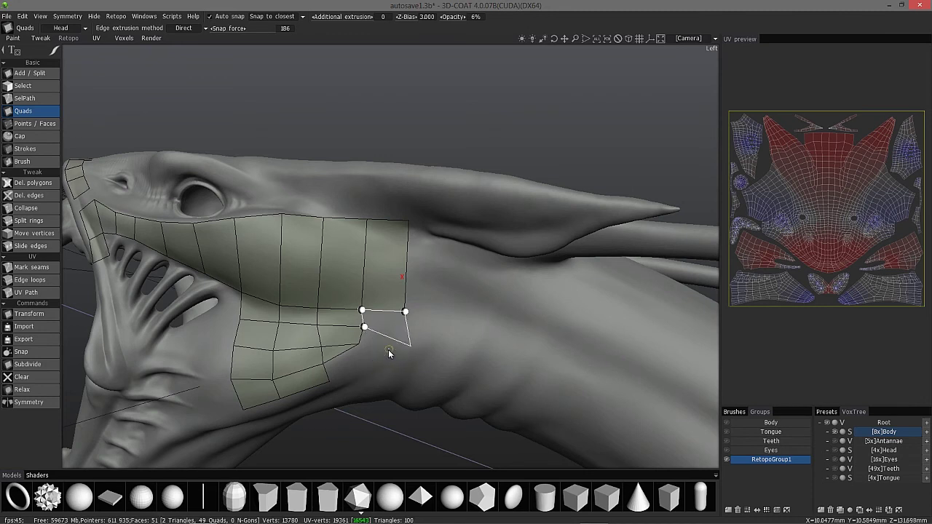
pyautogui.click(392, 351)
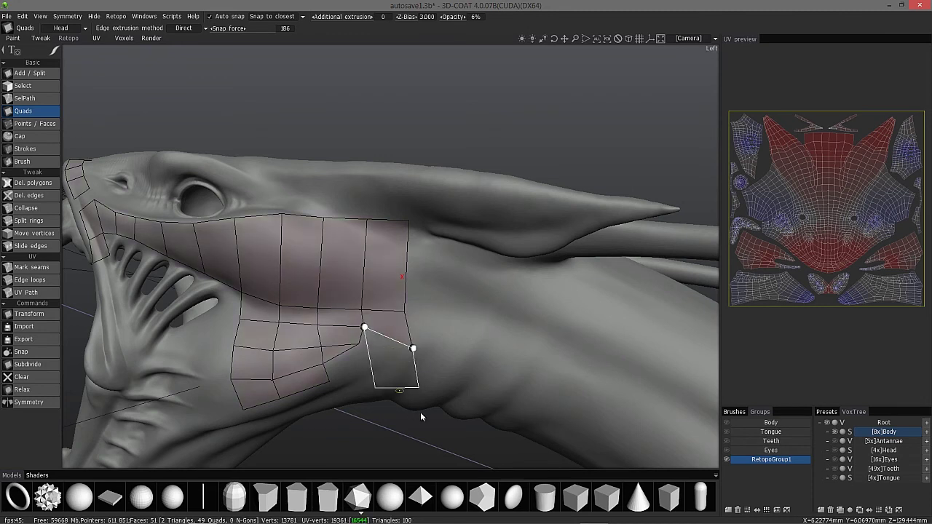
pyautogui.click(373, 368)
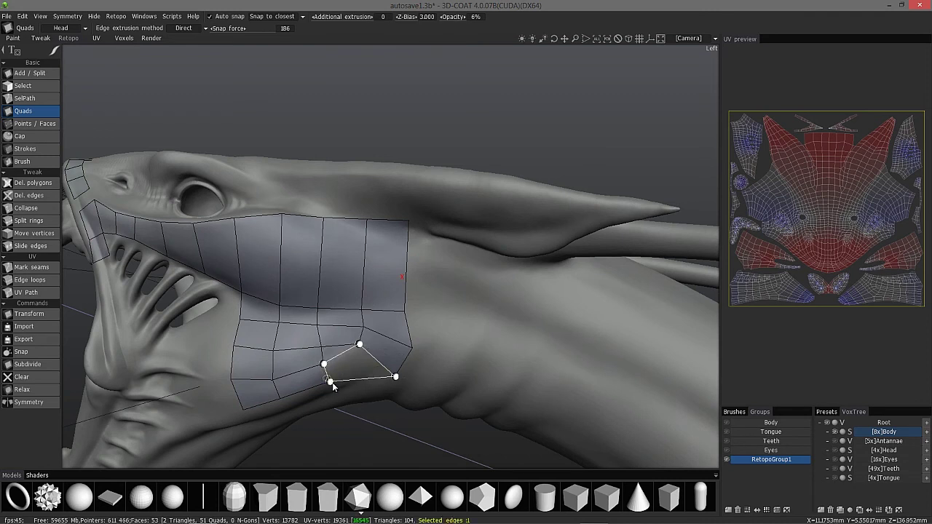
pyautogui.click(371, 396)
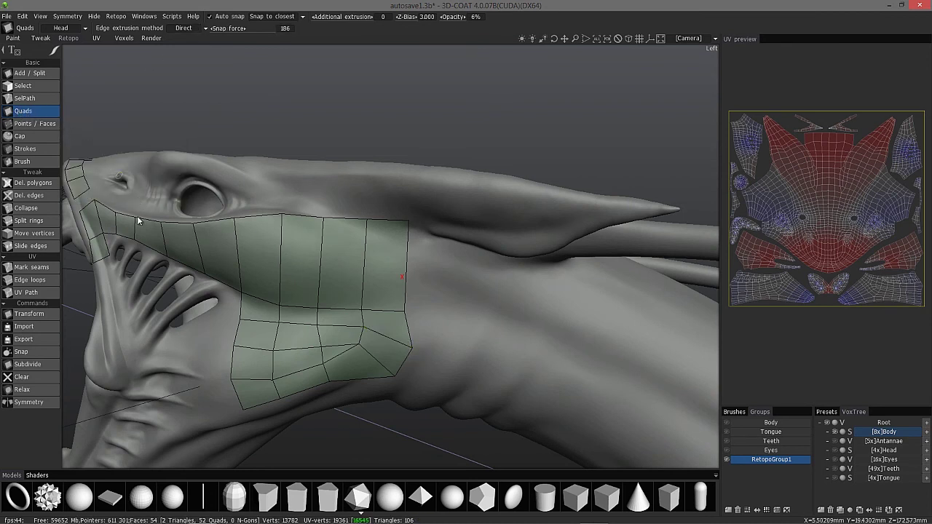
pyautogui.scroll(1, 25, 134)
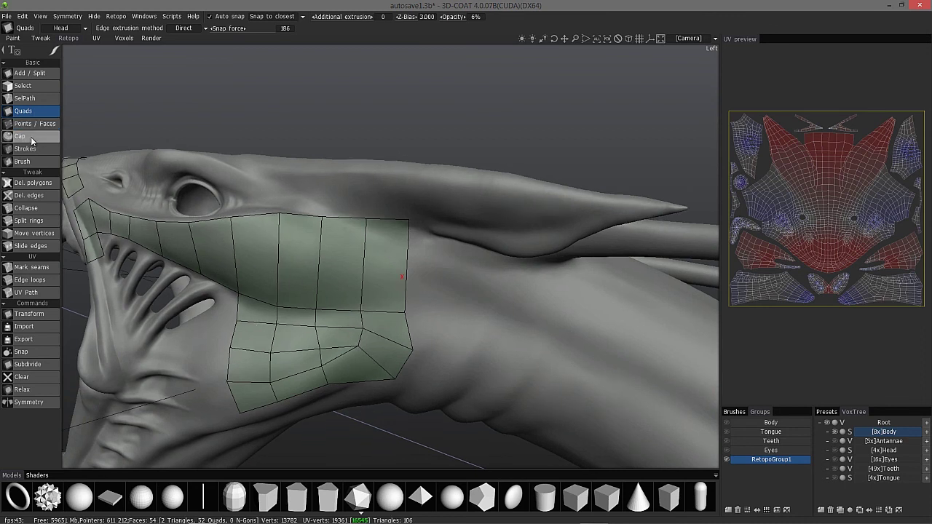